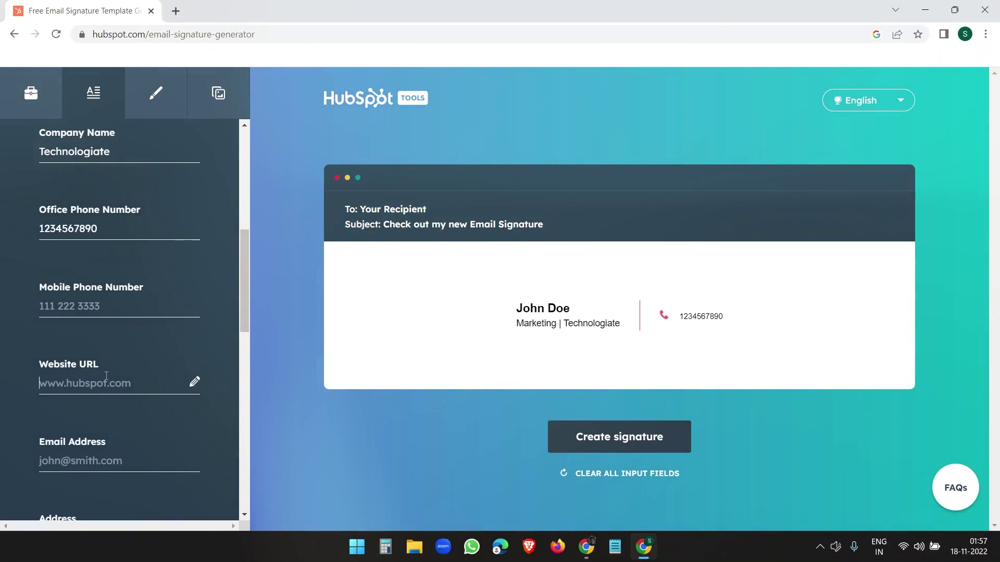
Step: Enter the office phone, website, company e-mail, address and the Instagram profile link
click(120, 455)
text(https://www.instagram.com/tec)
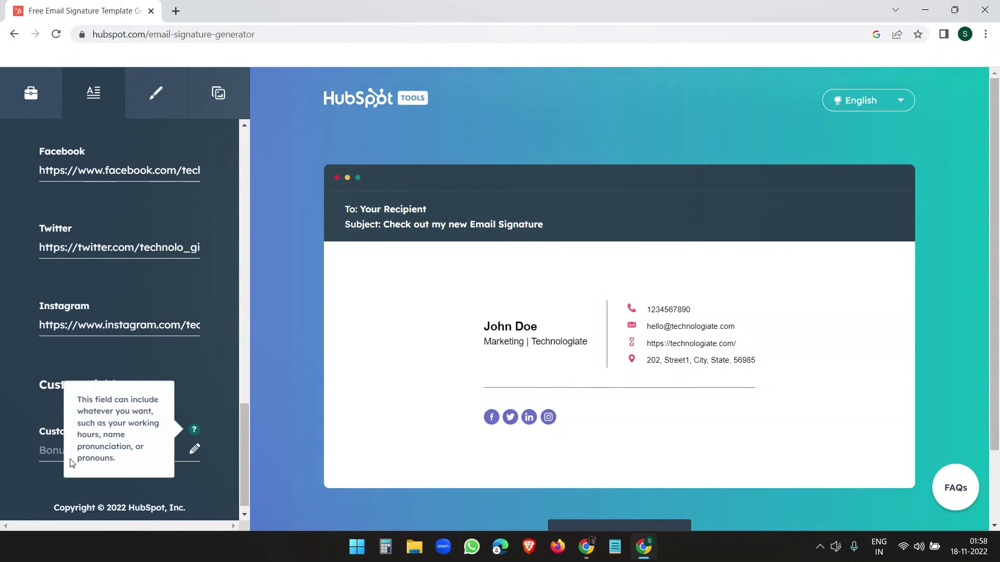
Step: Set the signature theme colour to green 5E8712
click(155, 93)
click(143, 290)
scroll(119, 313, down, 5)
Step: Copy the Drive photo's link and paste it in as the profile picture
click(218, 92)
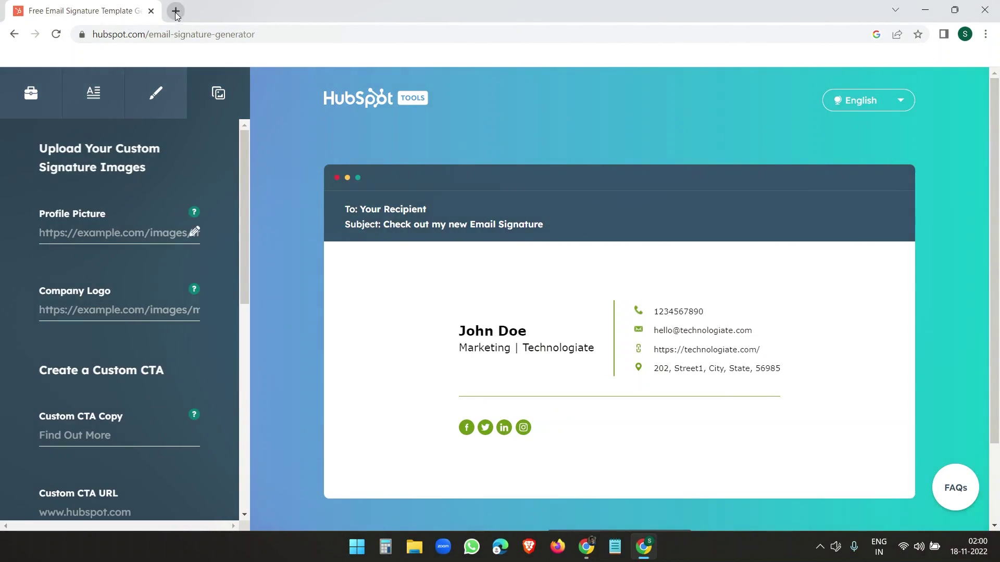
right_click(521, 365)
click(81, 11)
click(119, 168)
key(ctrl+v)
Step: Add a 'Subscribe to the Channel' call-to-action and generate the signature
click(119, 370)
text(Subscribe to the Channel)
click(156, 93)
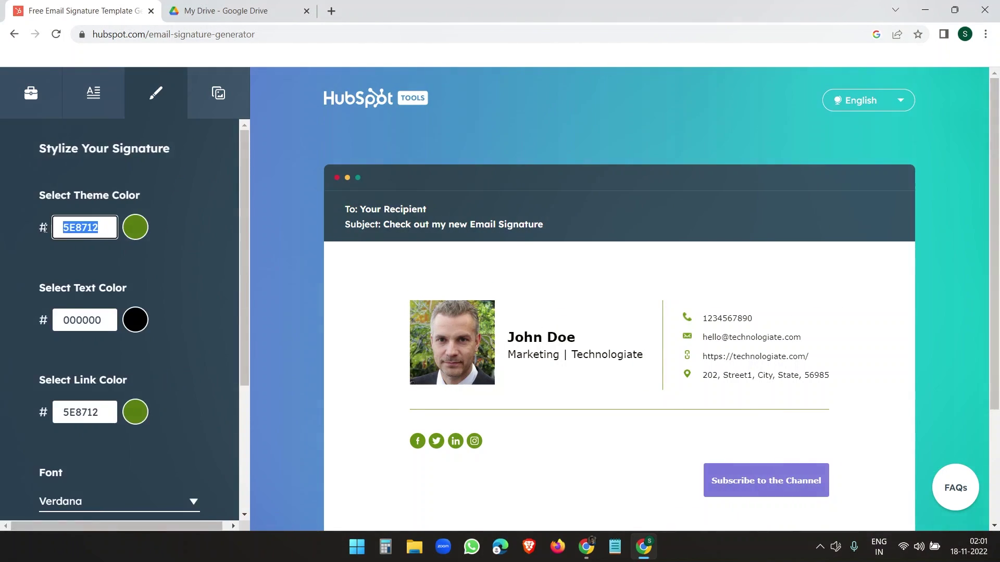
click(526, 462)
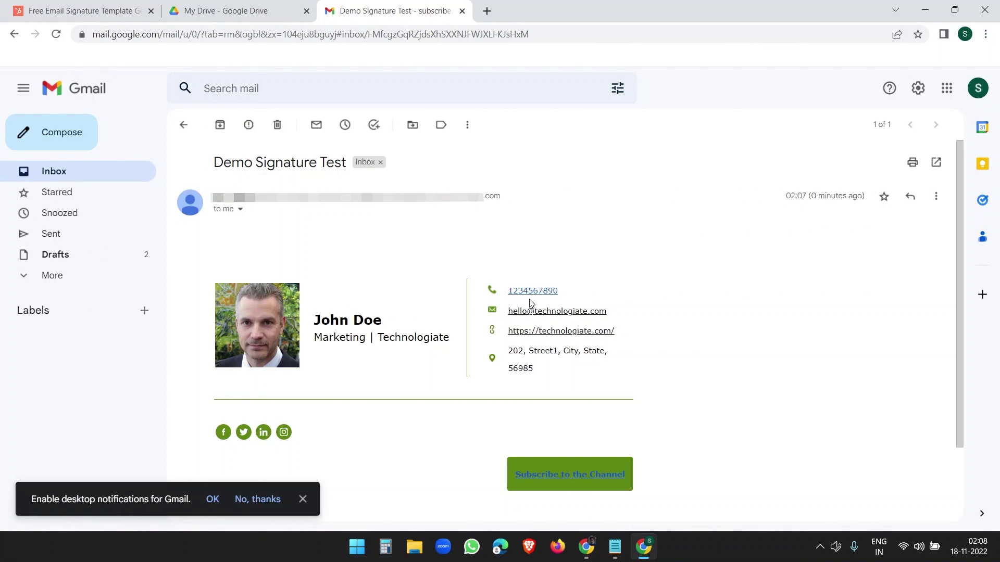
Step: Test the phone, website and Facebook links in the test email's signature
click(534, 295)
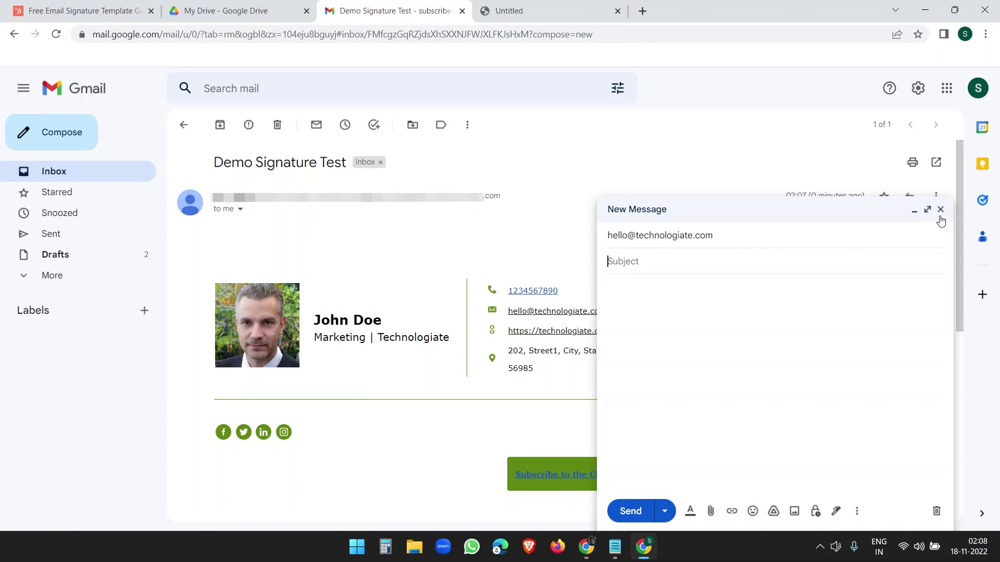
click(940, 213)
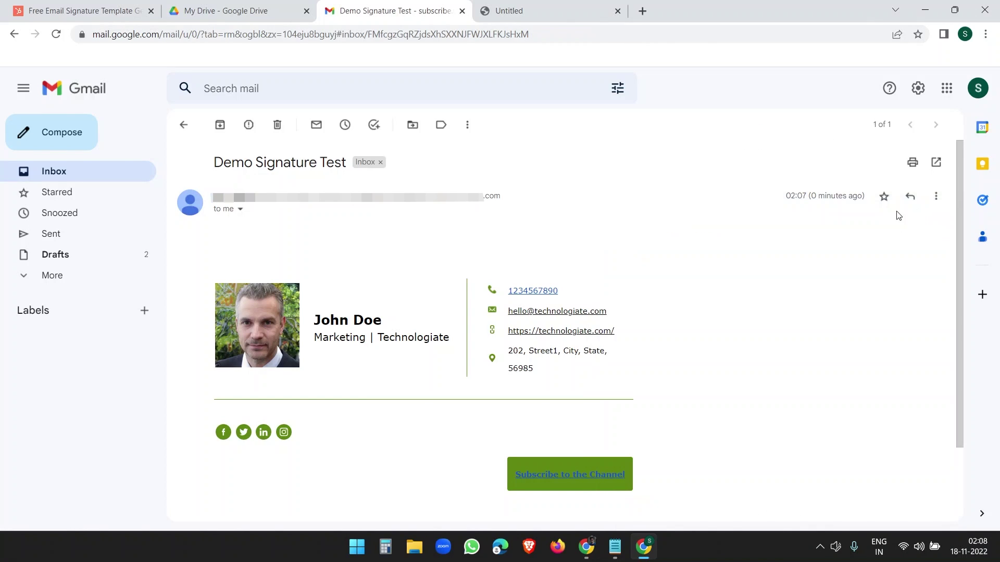
click(576, 332)
key(ctrl+shift+Tab)
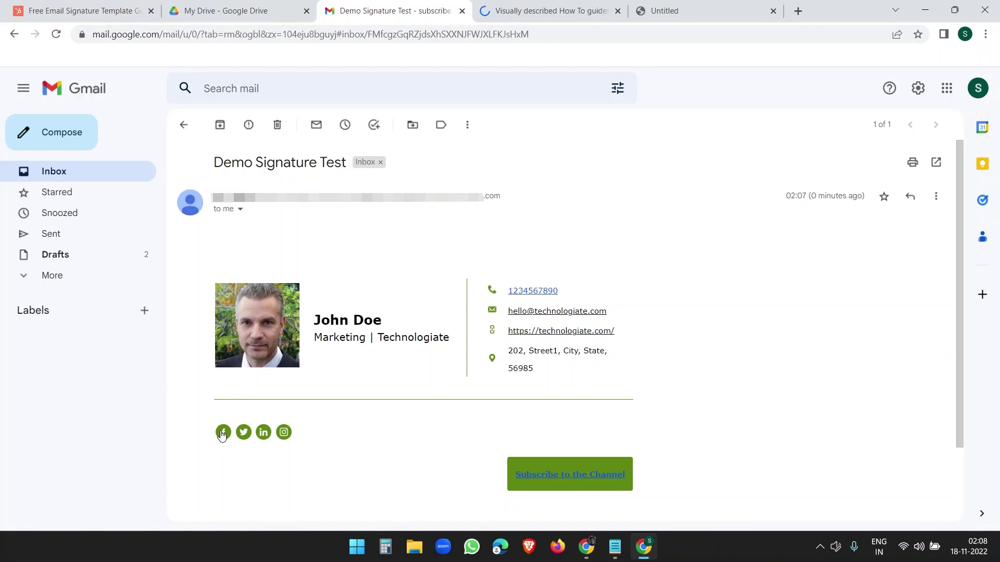
click(223, 432)
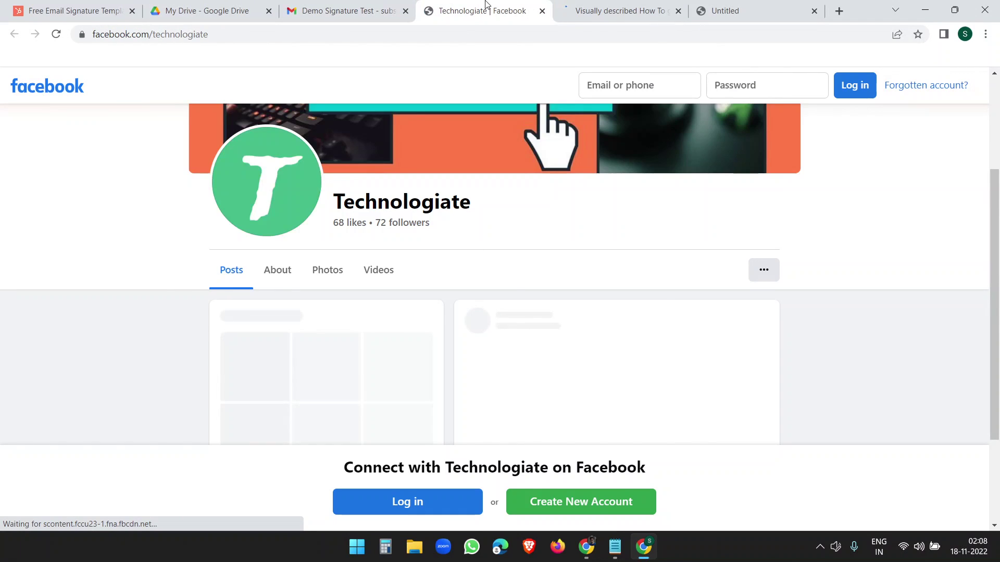
key(ctrl+shift+Tab)
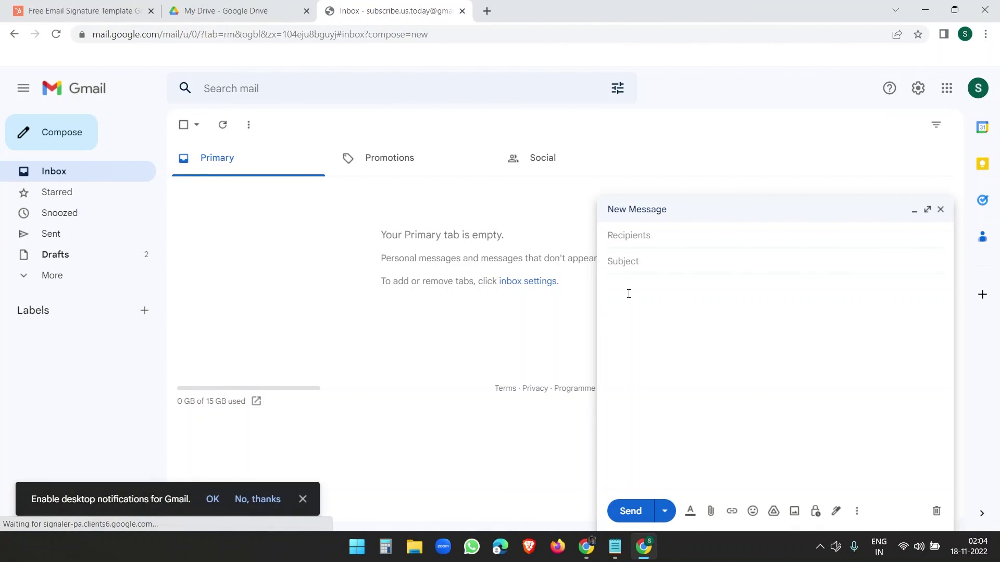
Step: Paste the copied signature into a new message and expand it to full size
click(627, 290)
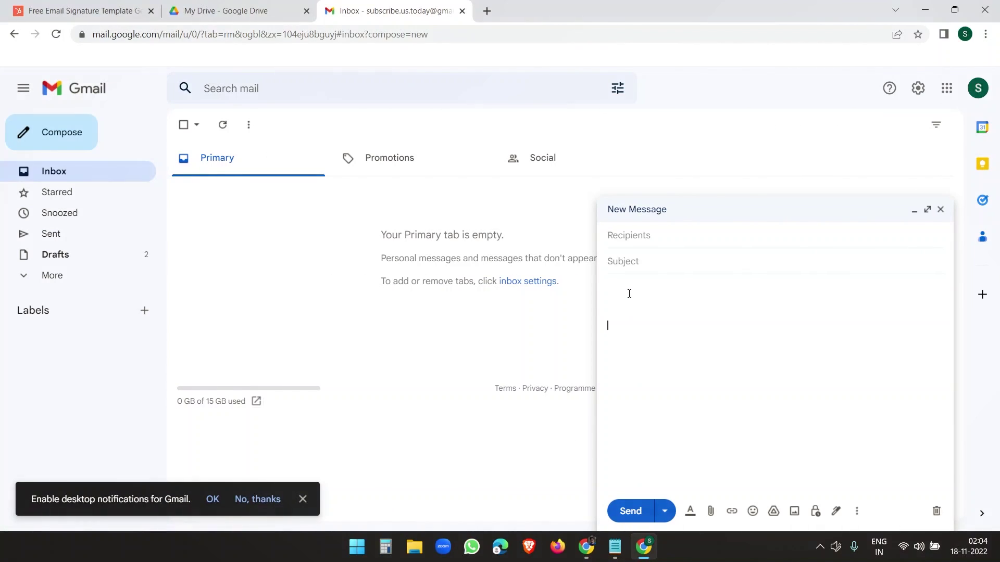
key(ctrl+v)
click(924, 207)
click(724, 110)
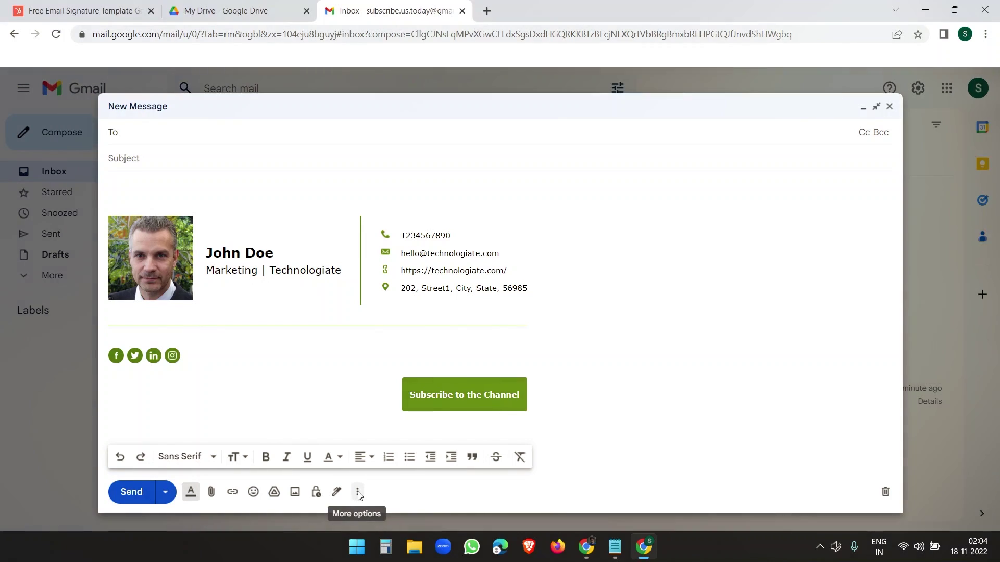
Step: Save the draft as a new Gmail template named 'Signature'
click(357, 492)
mouse_move(433, 358)
mouse_move(585, 411)
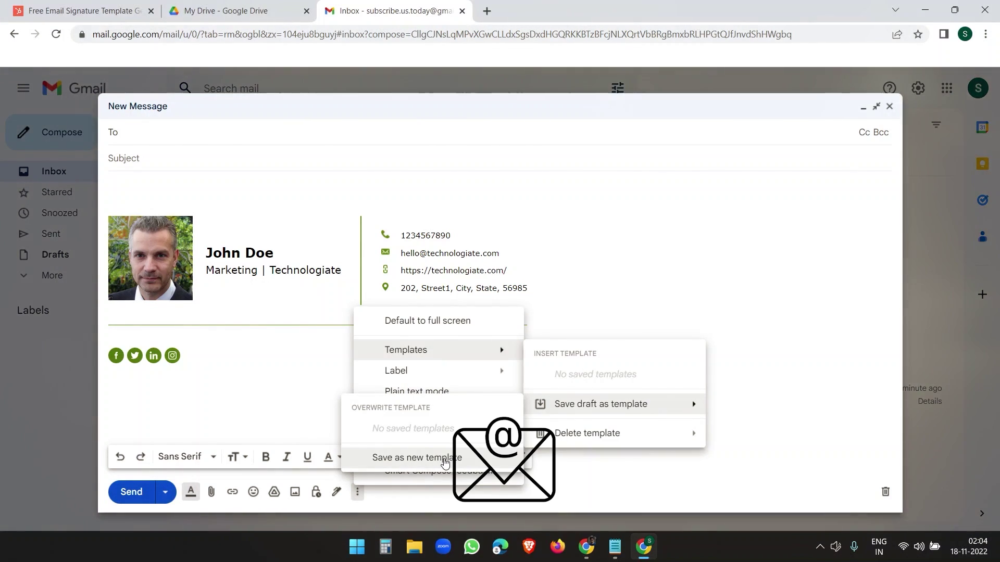
click(415, 457)
text(Signature)
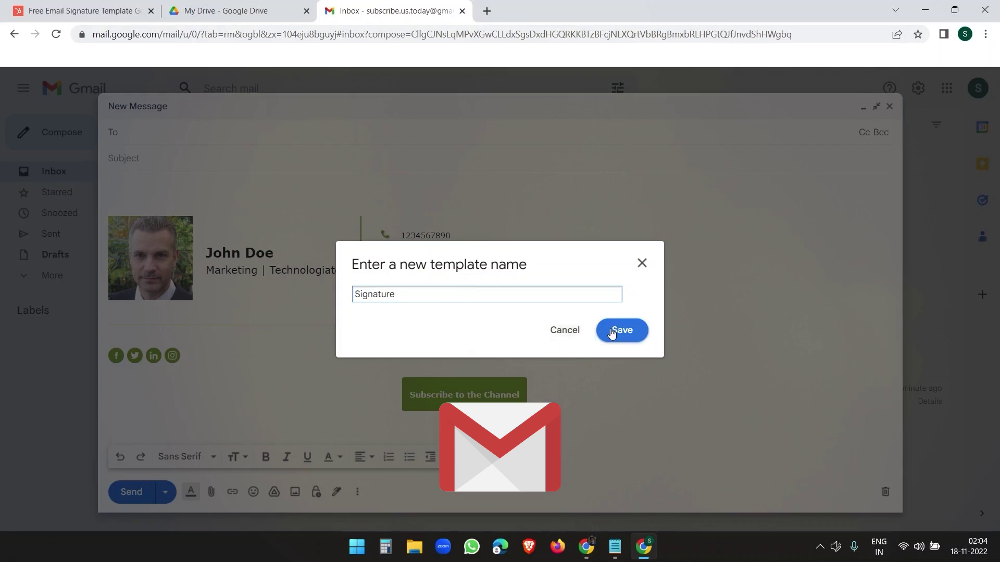
click(614, 330)
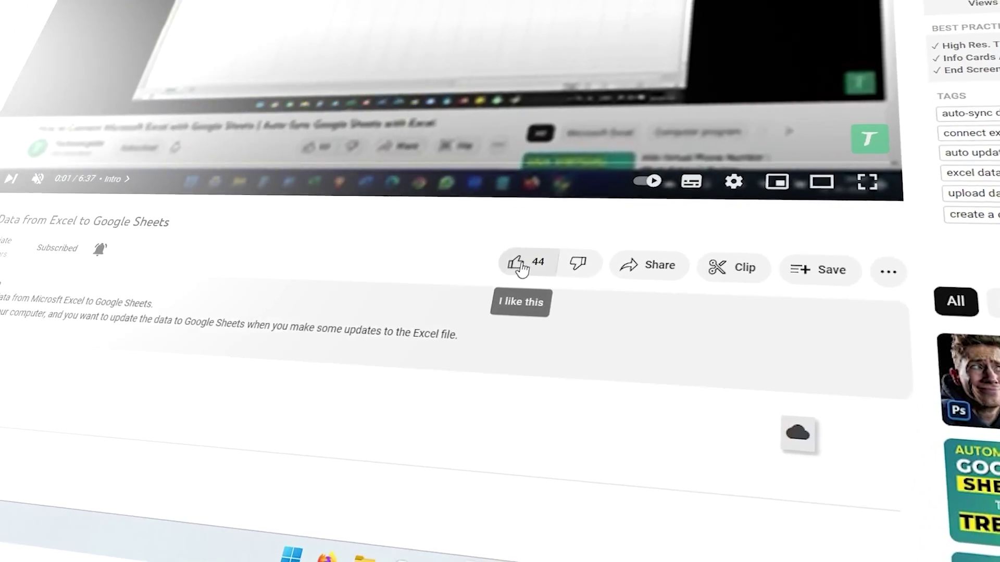
Step: Like the Excel-to-Google-Sheets sync video, subscribe to Technologiate and enable notifications
click(521, 263)
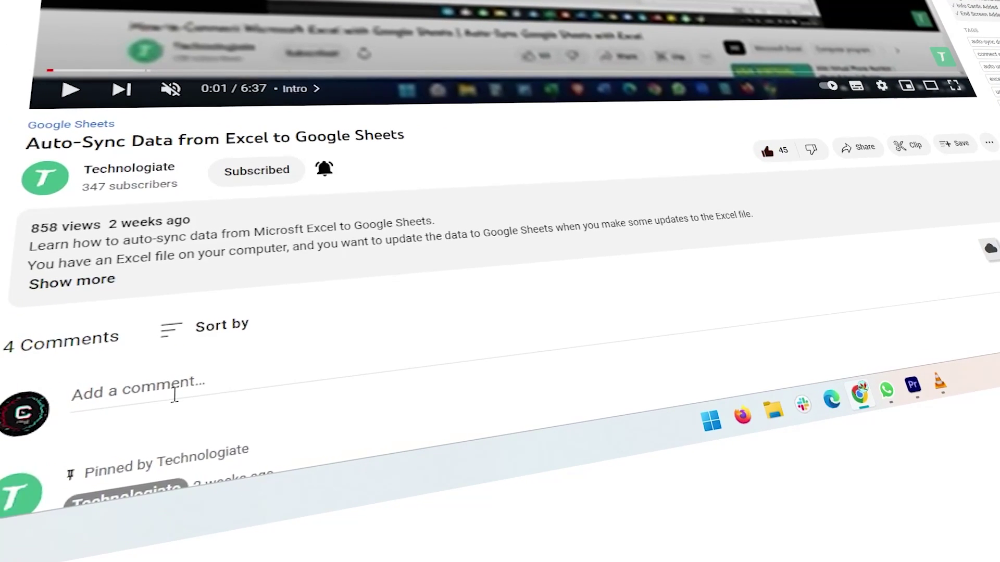
click(24, 397)
scroll(292, 359, down, 1)
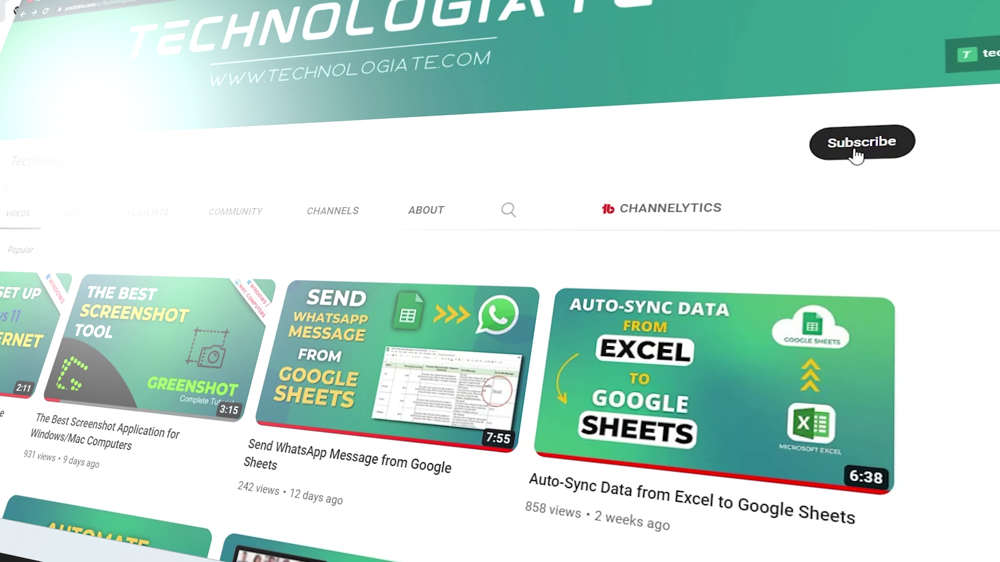
click(856, 155)
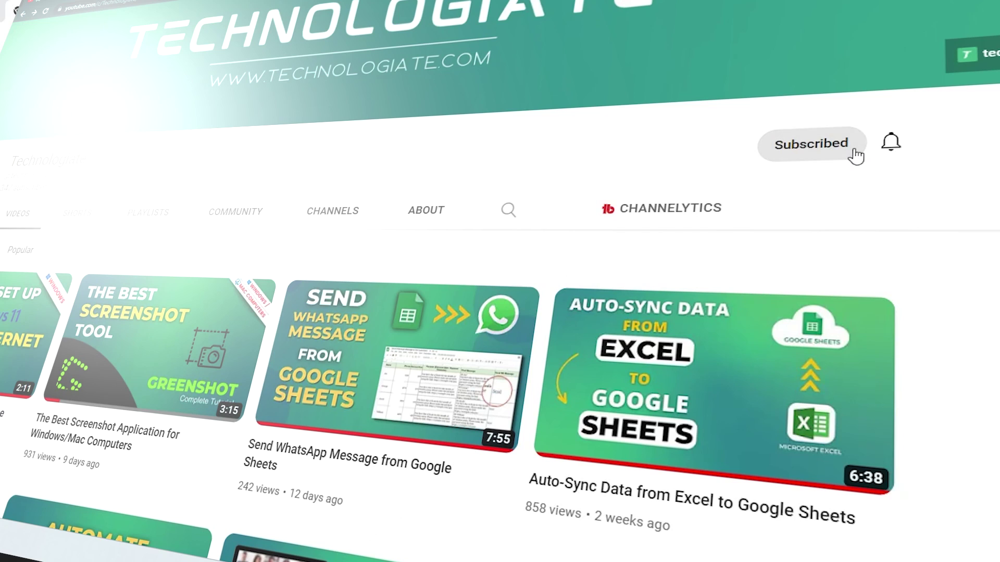
click(892, 142)
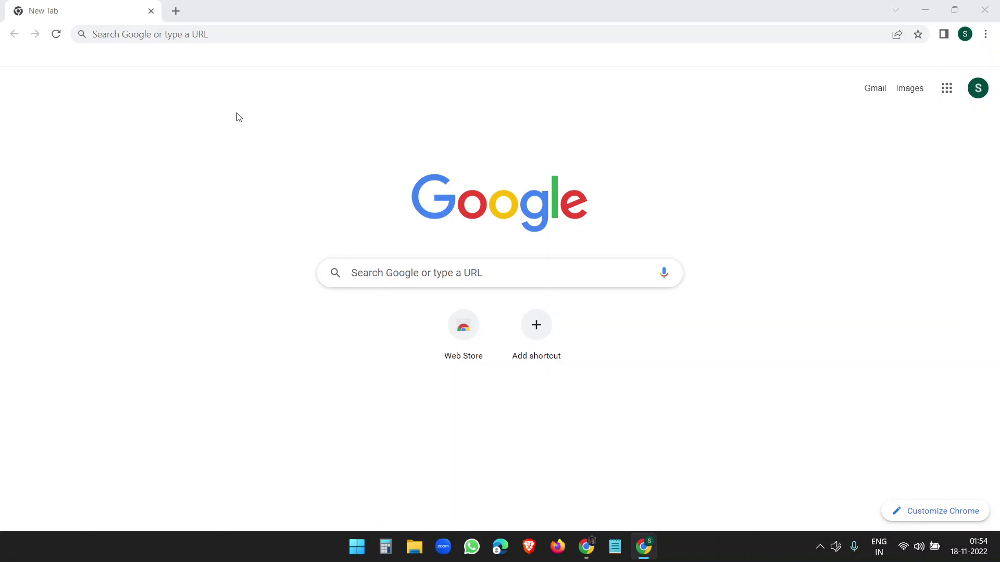
Step: Search 'hubspot email signature generator' and open HubSpot's free signature template generator
click(207, 34)
click(206, 61)
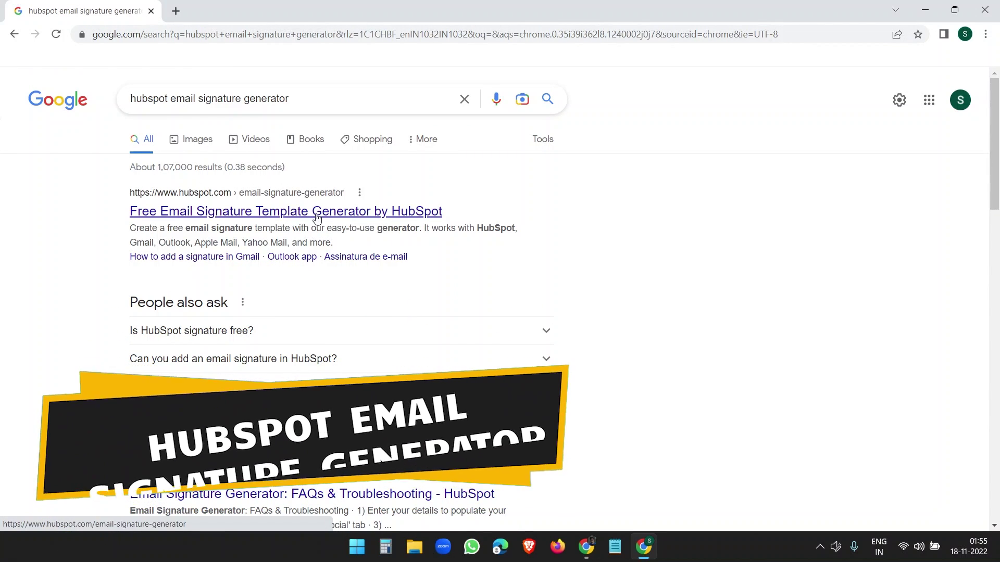
click(317, 219)
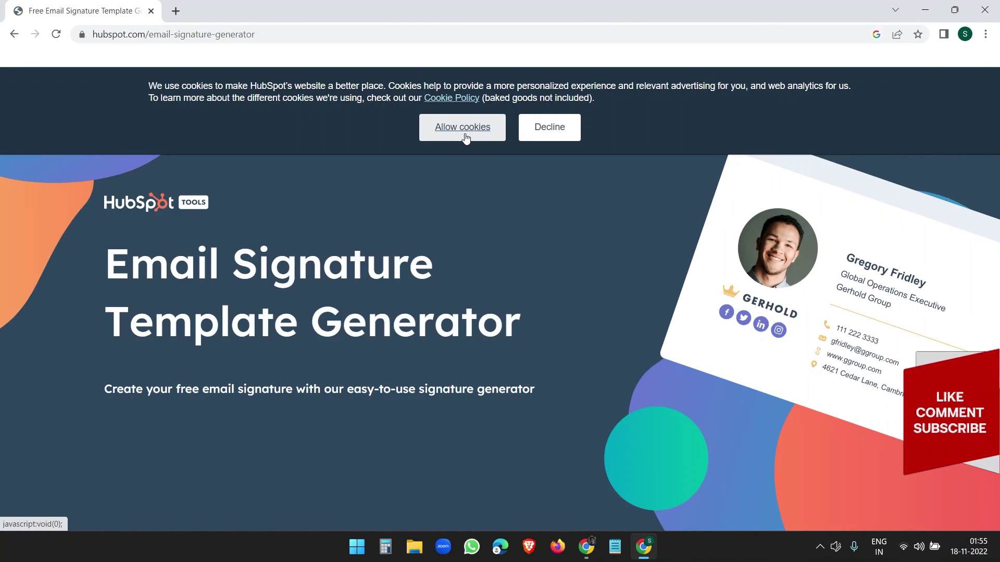
Step: Accept the cookies and settle on Template 3 after trying Template 2
click(464, 134)
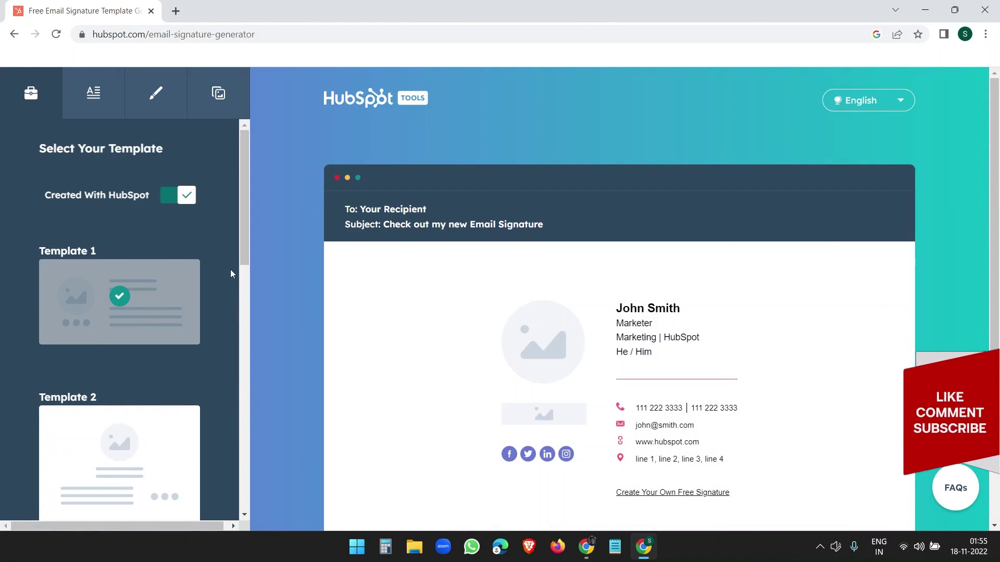
scroll(214, 297, down, 12)
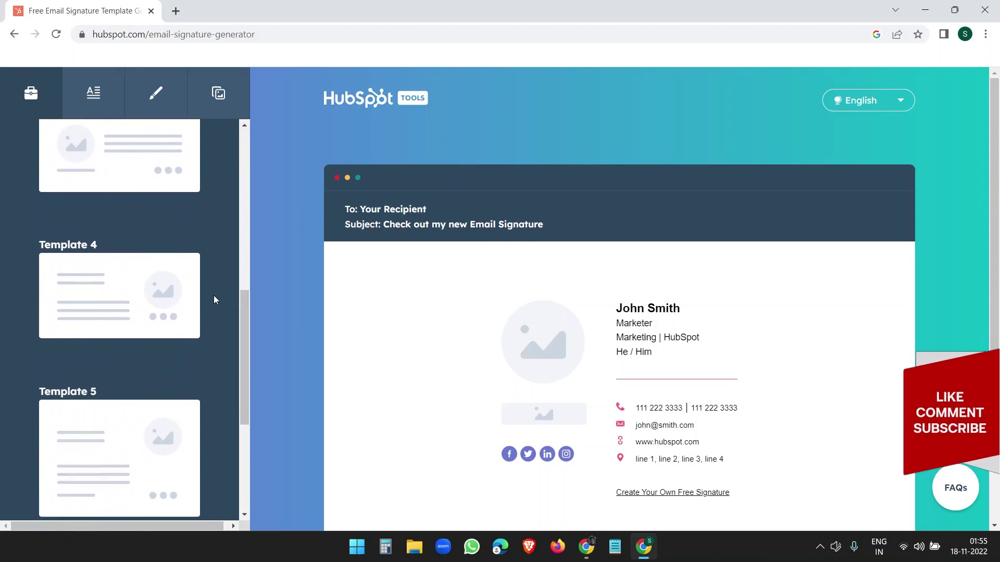
scroll(214, 295, up, 12)
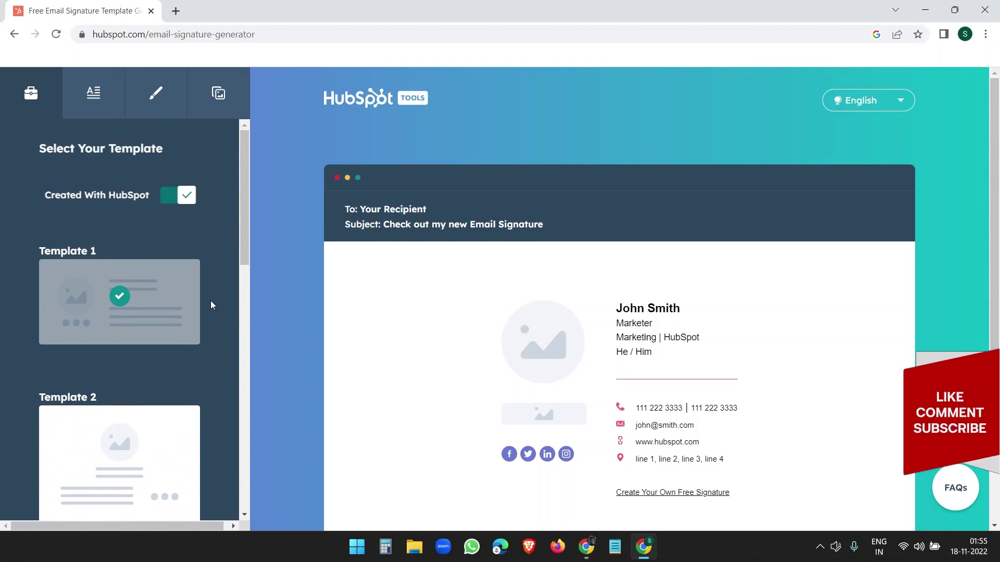
click(168, 471)
scroll(590, 394, down, 3)
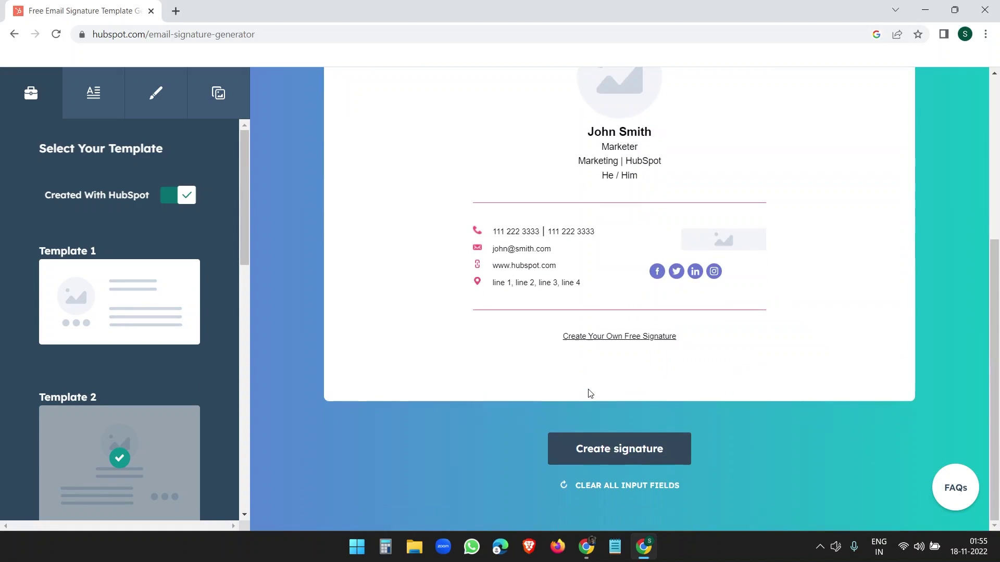
scroll(590, 394, up, 4)
scroll(192, 478, down, 1)
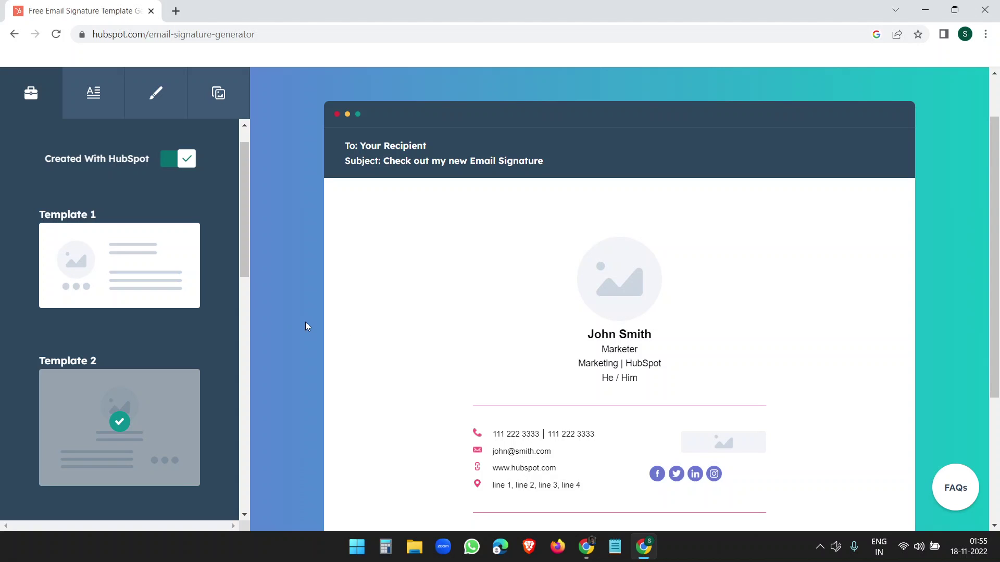
scroll(174, 313, down, 2)
scroll(174, 312, up, 3)
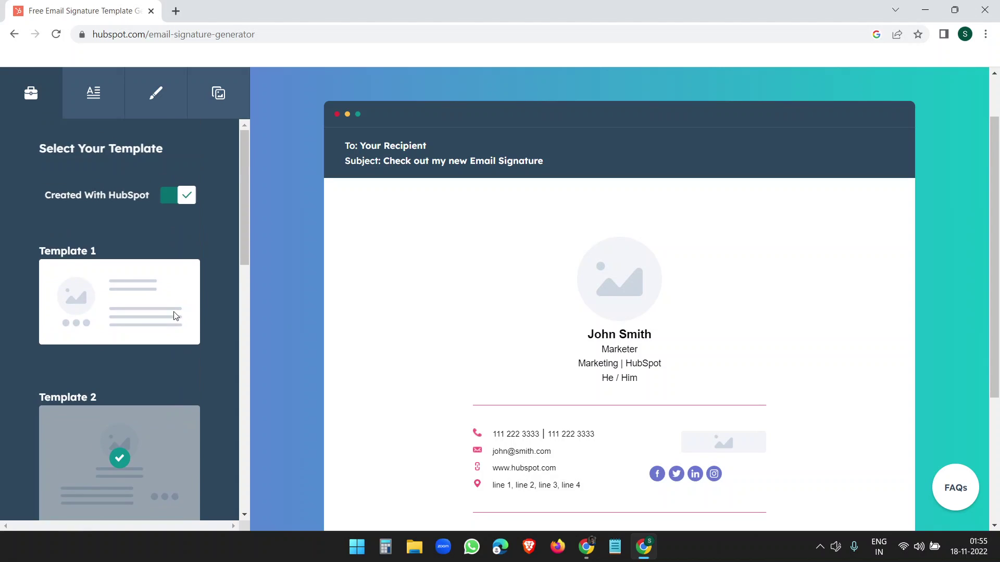
scroll(174, 313, down, 5)
scroll(174, 313, up, 5)
scroll(161, 363, down, 5)
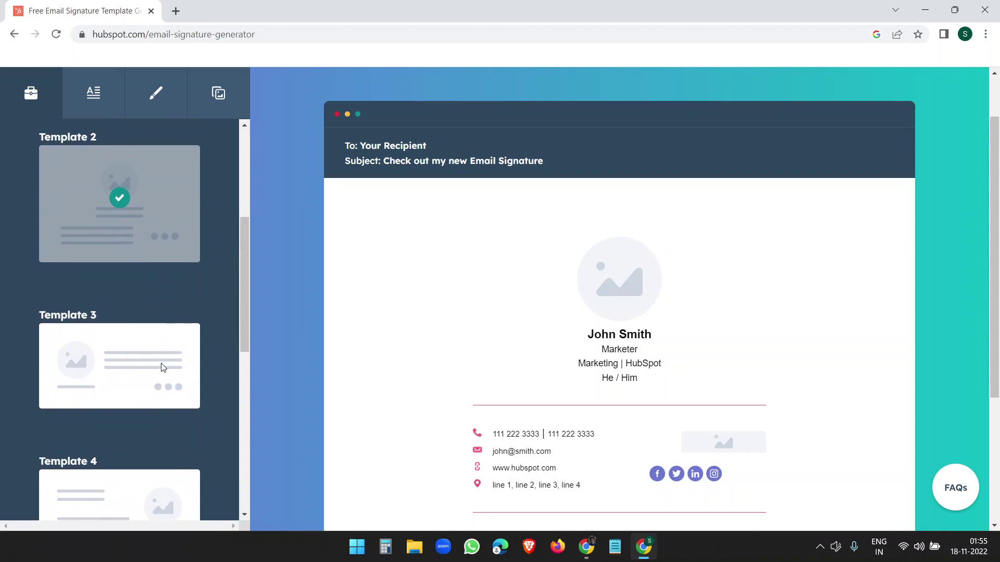
click(132, 388)
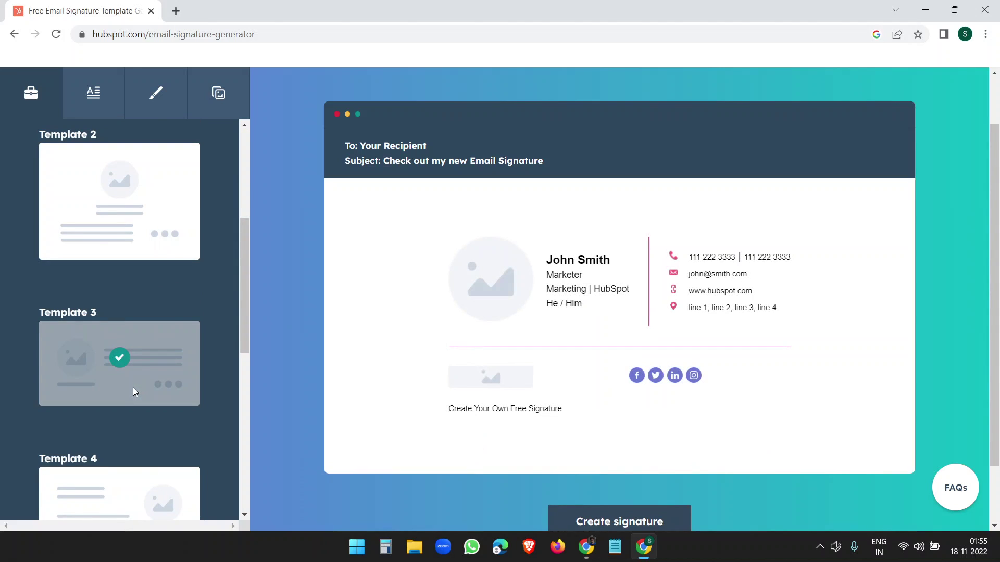
Step: Turn off the 'Created With HubSpot' credit and open the signature details form
scroll(157, 308, up, 5)
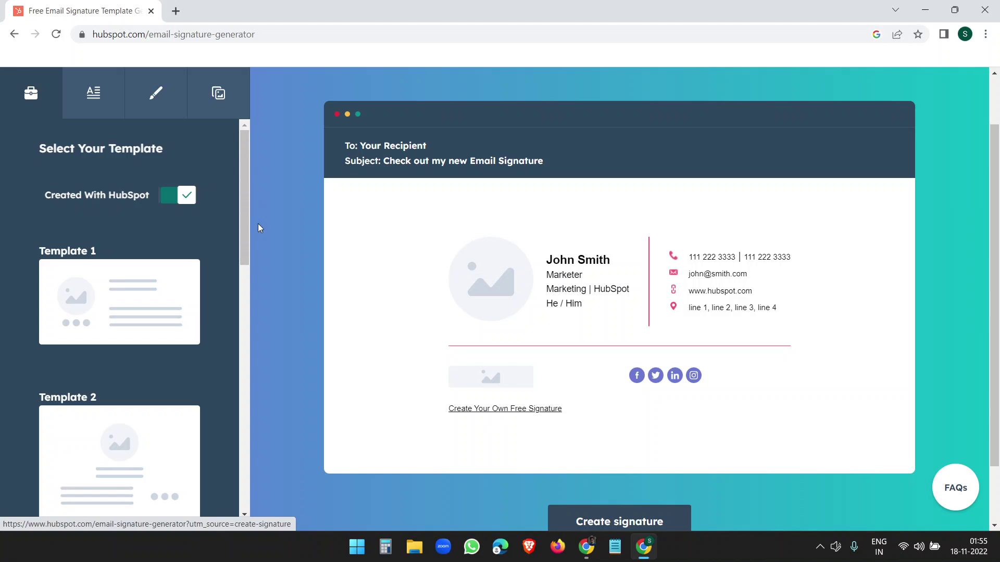
click(163, 199)
scroll(163, 342, down, 4)
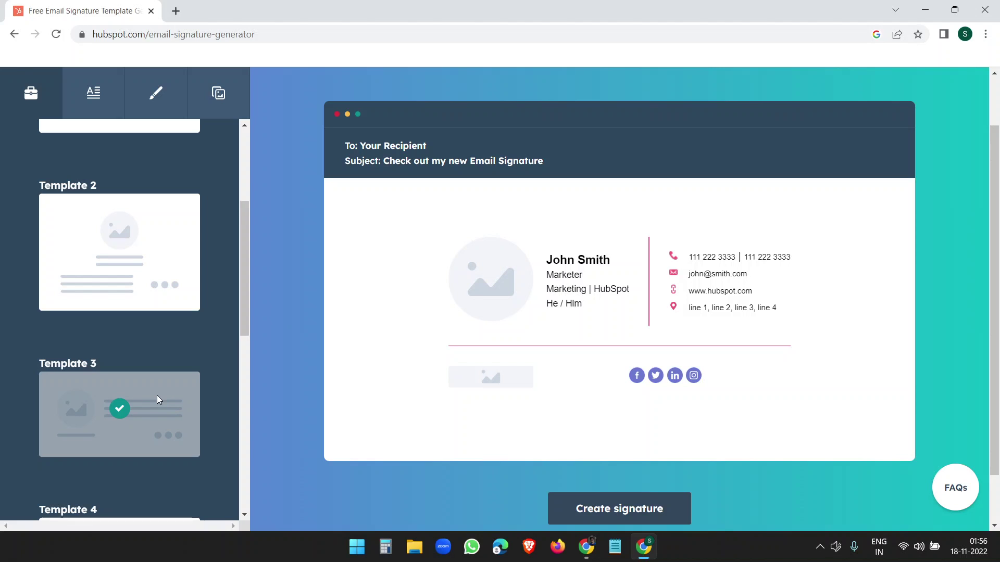
scroll(134, 203, up, 5)
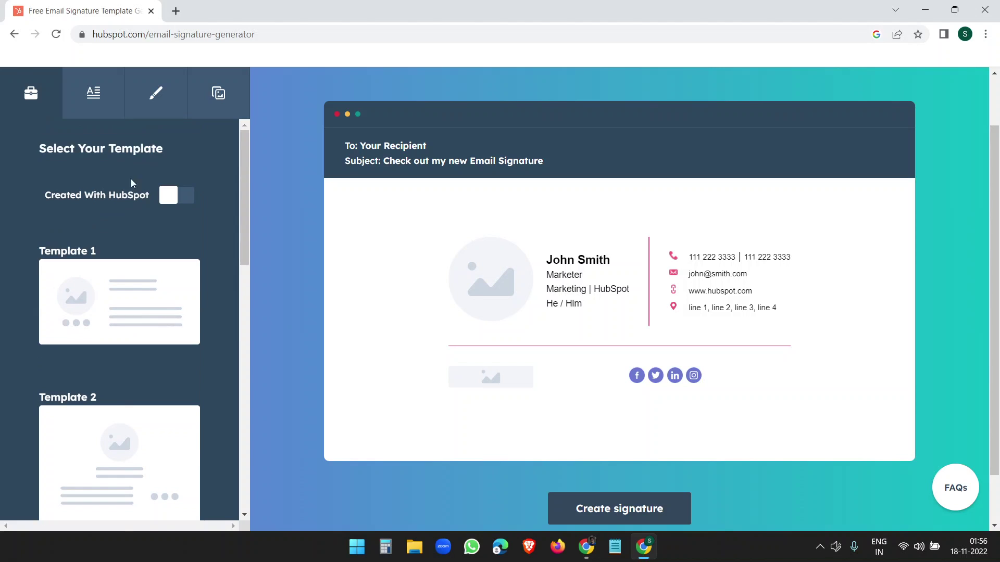
click(94, 94)
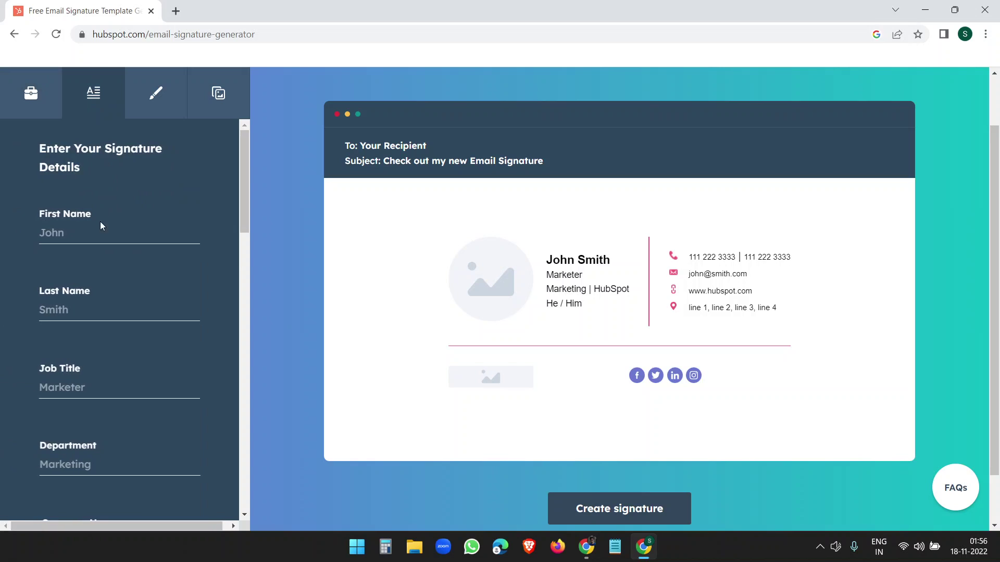
Step: Fill in the first and last name fields and the job title Marketer
click(97, 233)
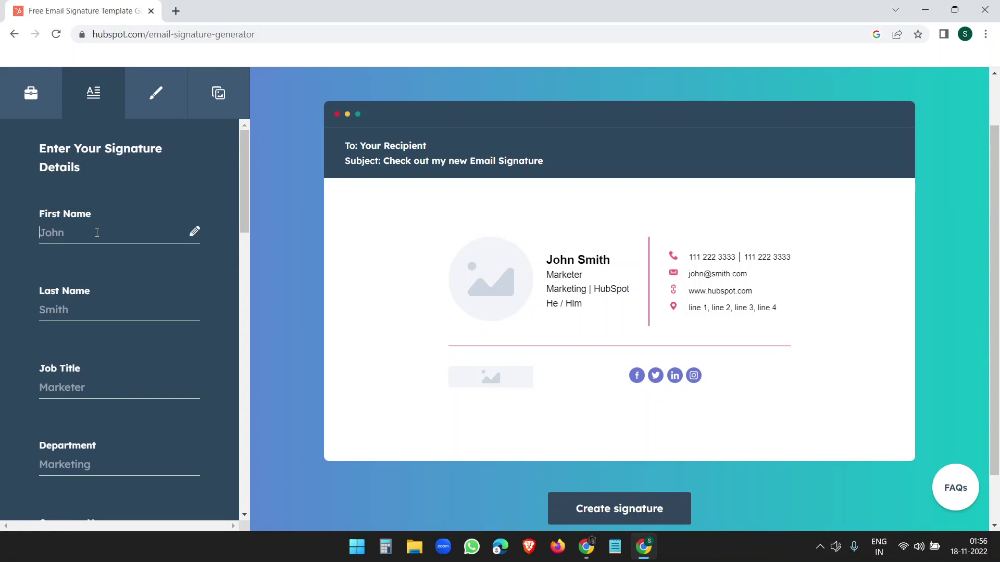
text(John)
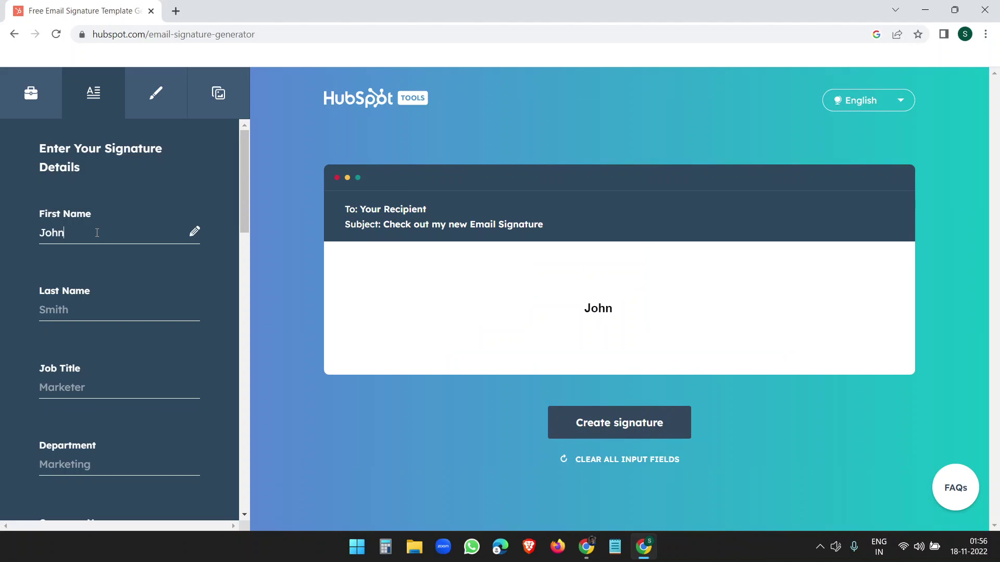
key(Tab)
text(Doe)
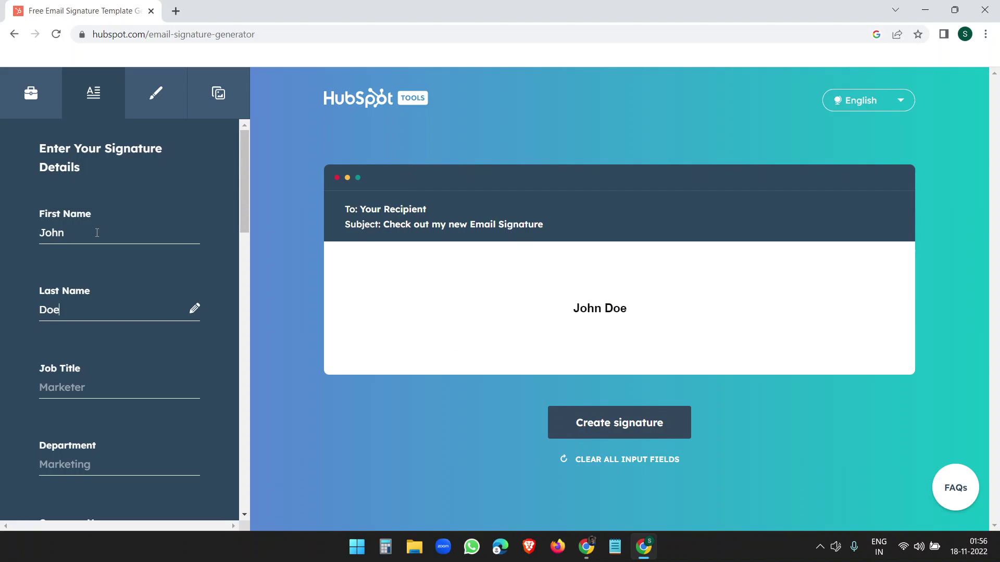
key(Tab)
text(Market)
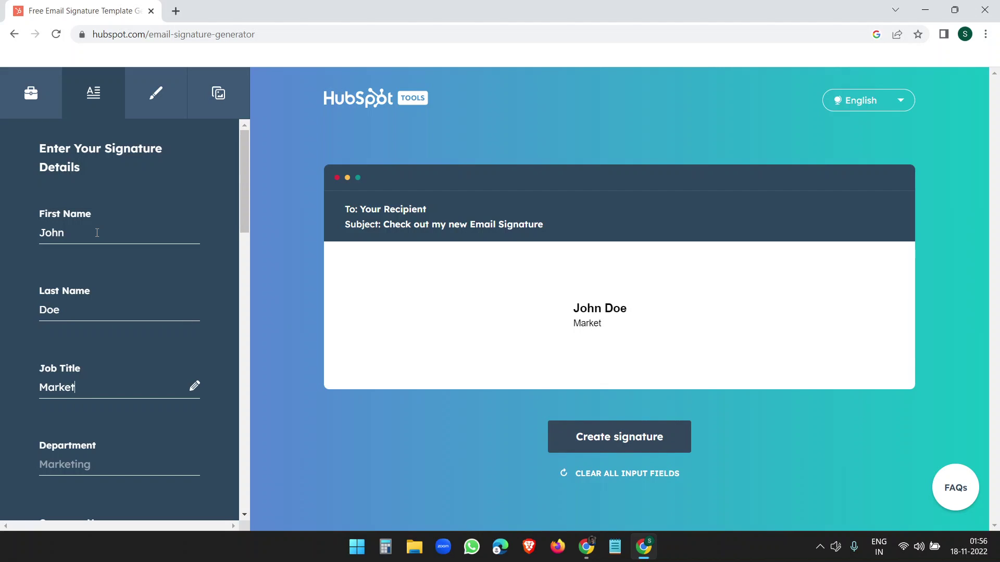
text(er)
Step: Enter department Marketing and company Technologiate, then clear the job title
scroll(97, 421, down, 1)
click(102, 402)
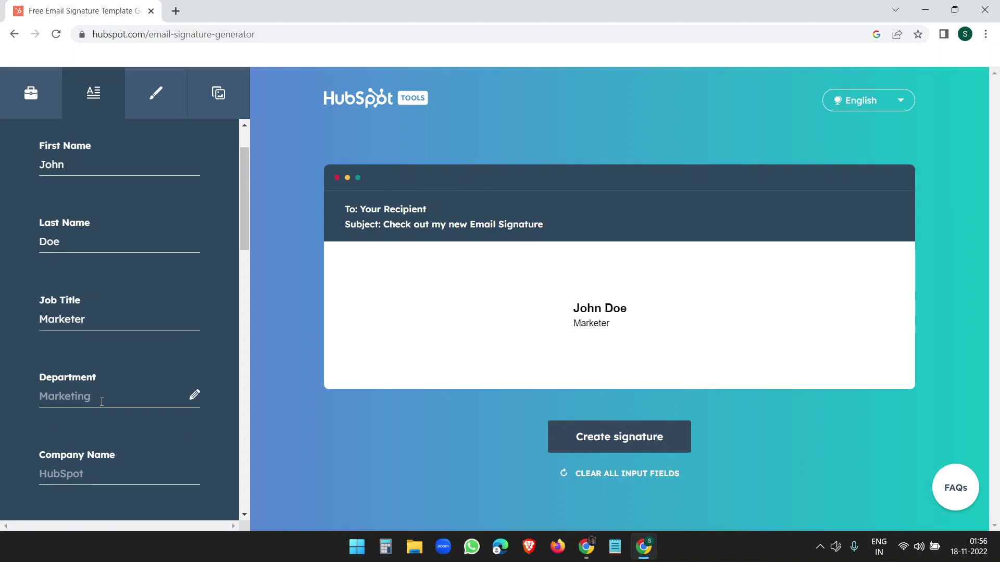
text(Marketing)
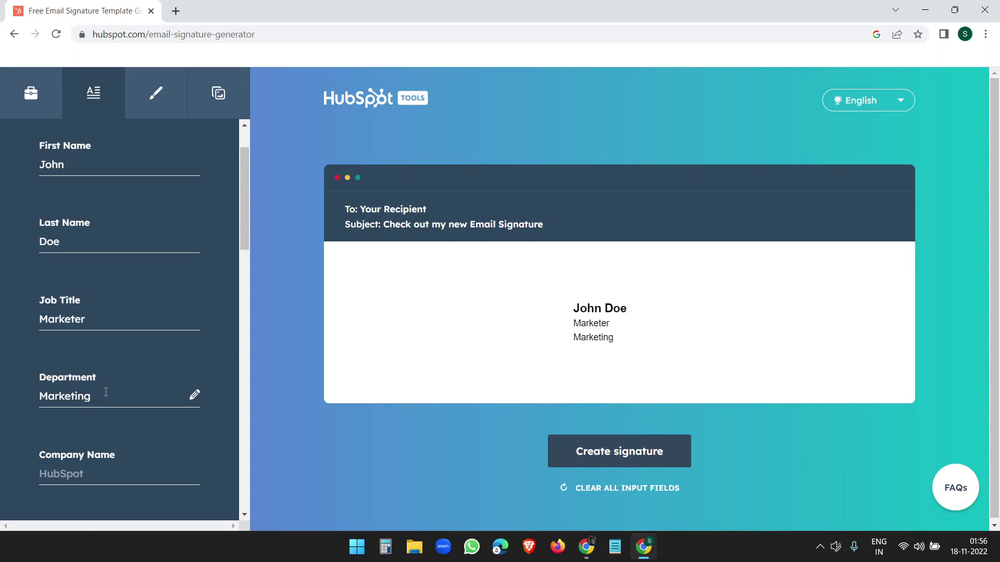
click(86, 483)
text(Technologiate)
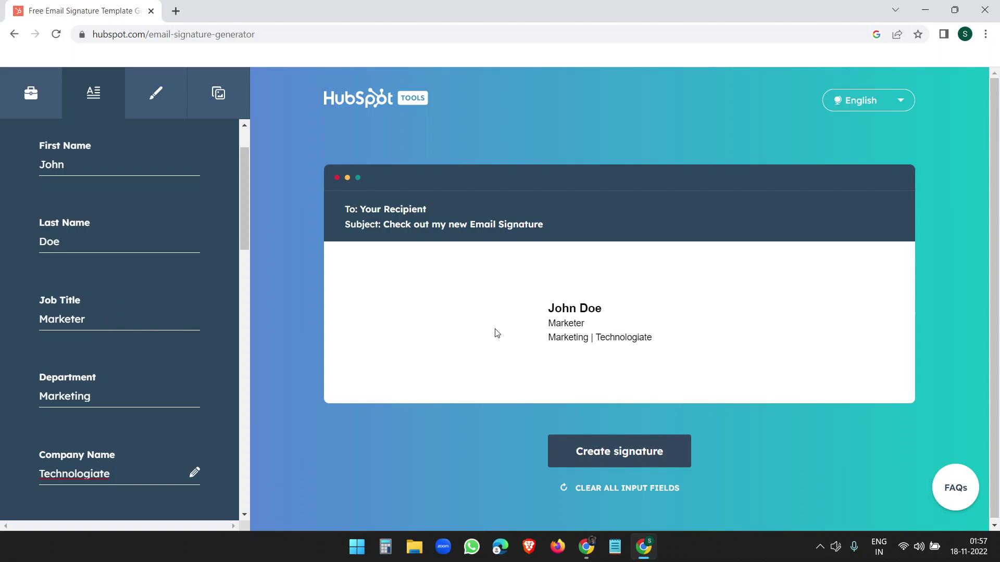
click(106, 320)
key(BackSpace)
key(BackSpace)
key(BackSpace)
key(BackSpace)
key(BackSpace)
key(BackSpace)
key(BackSpace)
key(BackSpace)
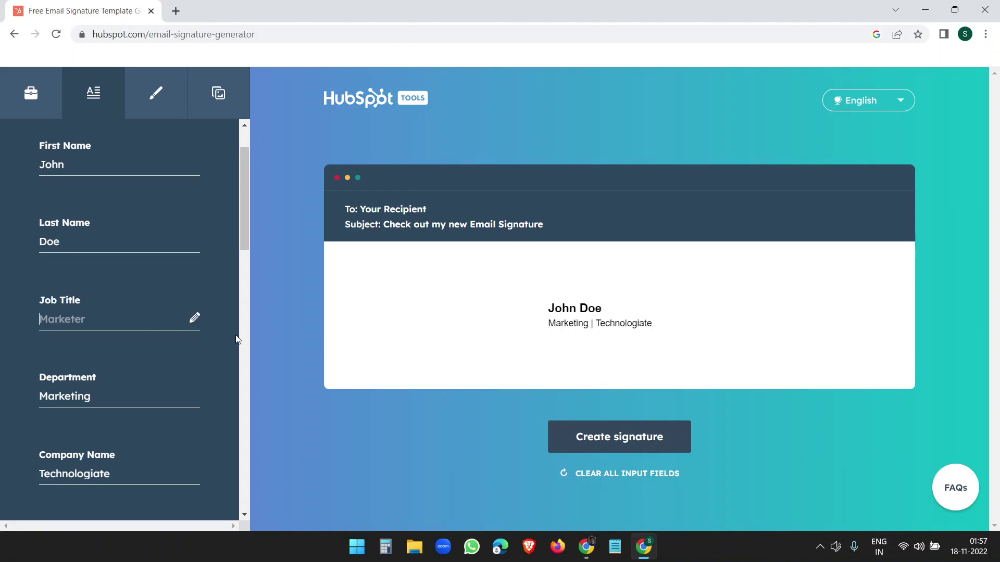
Step: Add the office phone number, the pasted website URL and the company e-mail address
scroll(156, 336, down, 4)
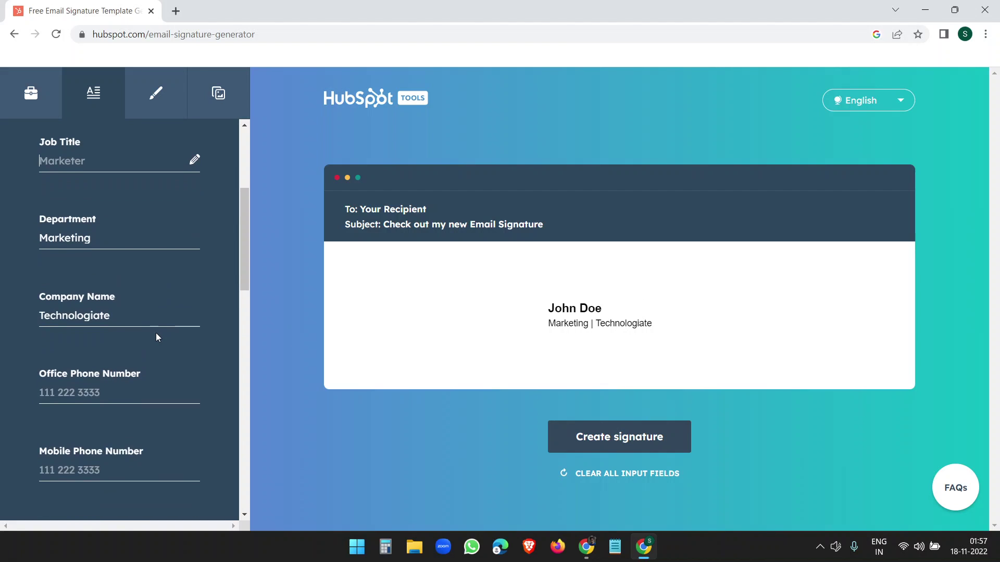
click(123, 358)
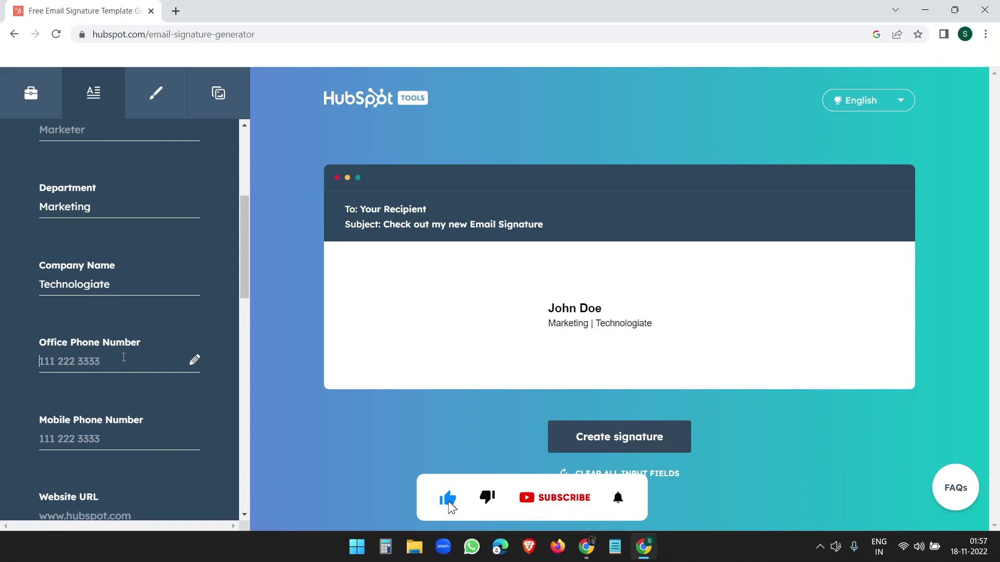
text(1234567890)
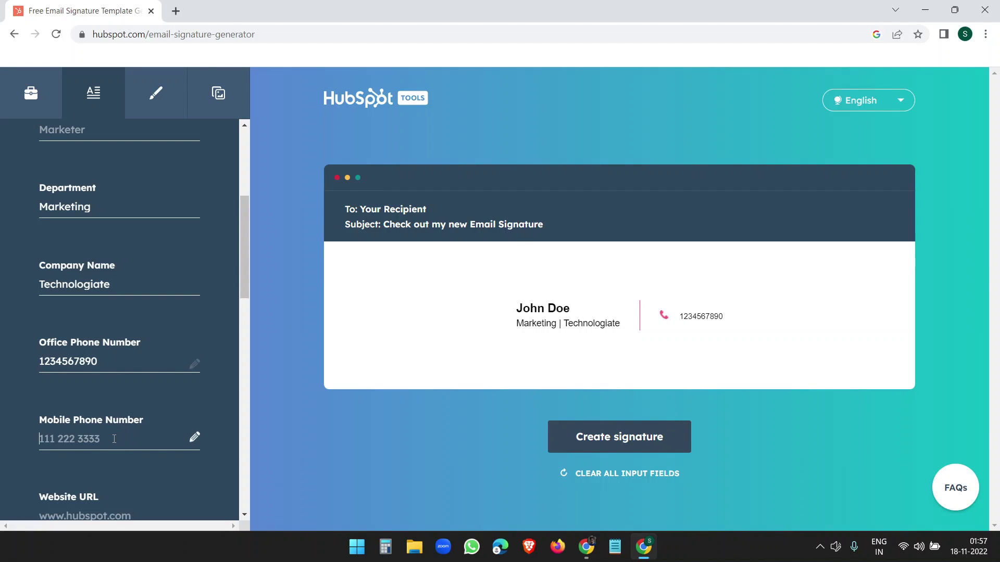
scroll(113, 439, down, 3)
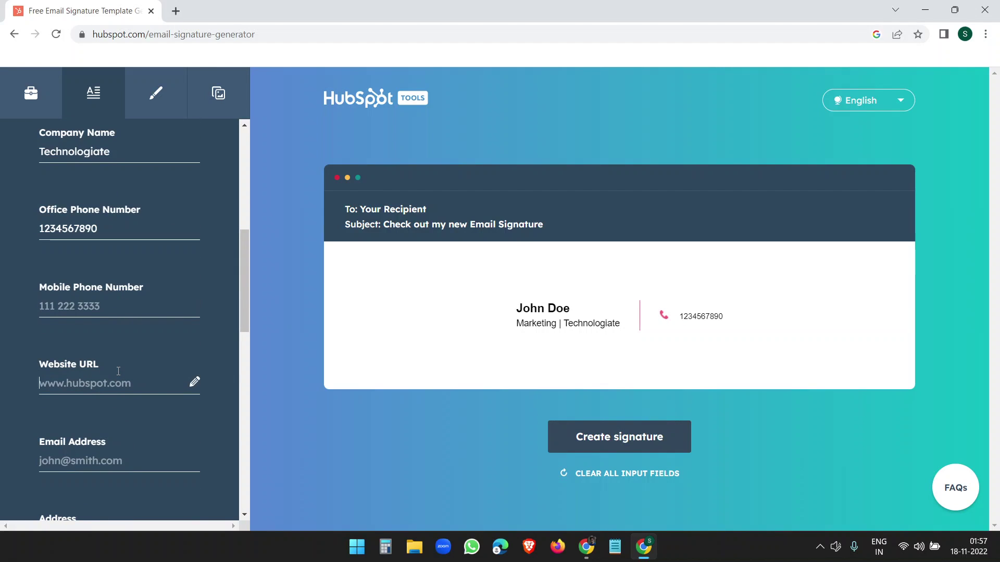
click(106, 376)
text(https://technologiate.com/)
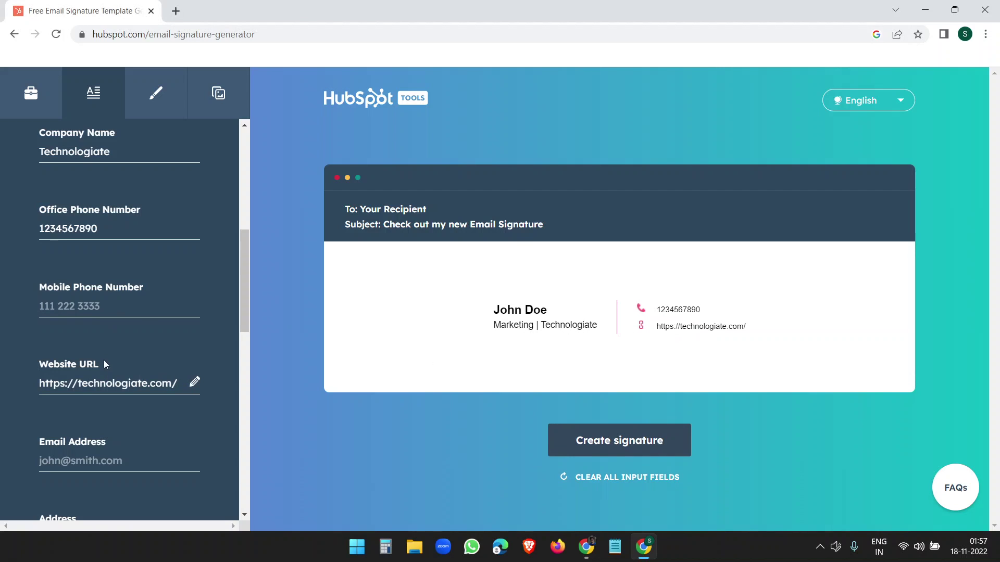
scroll(104, 363, down, 4)
click(100, 262)
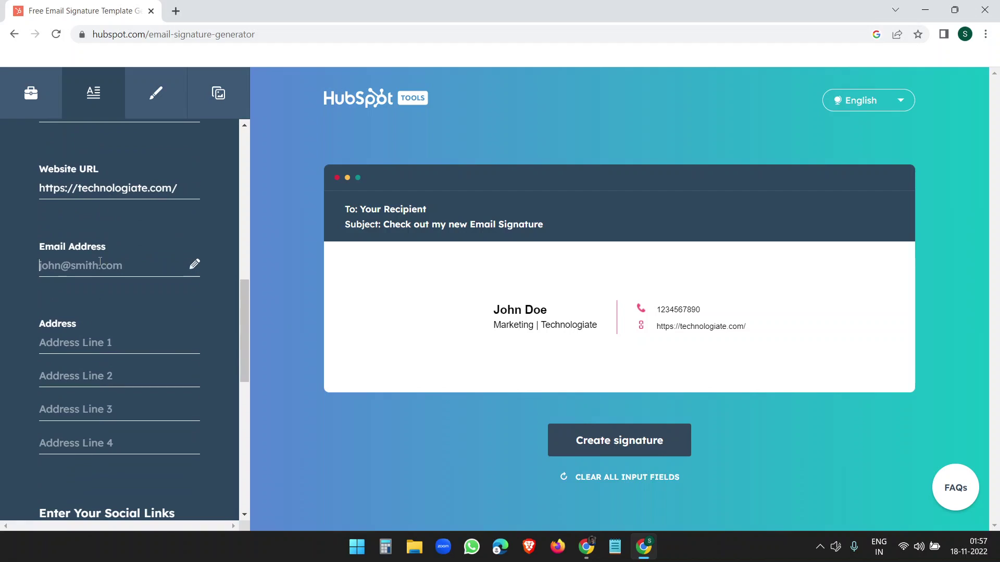
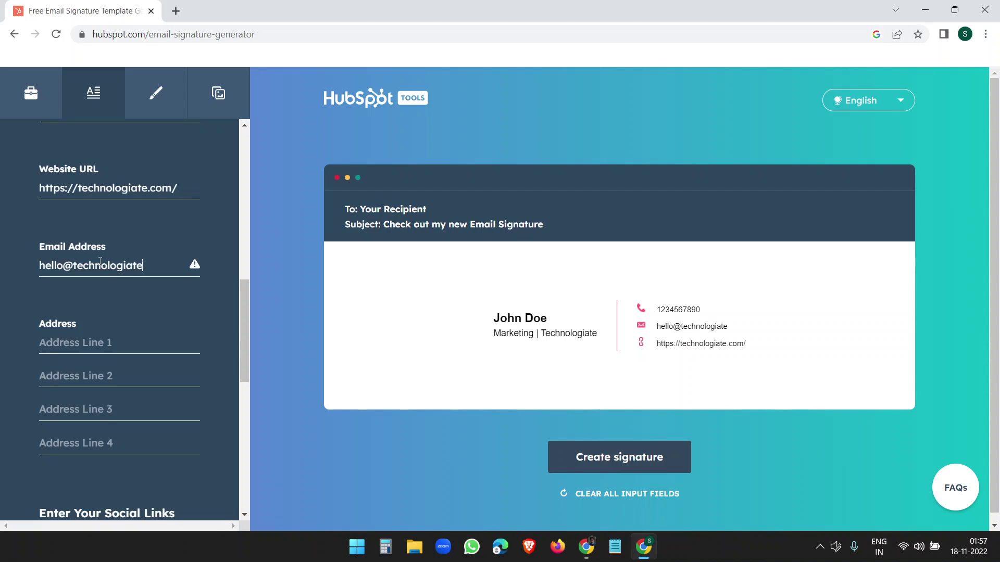
Step: Fill in the four address lines, trimming the extra postcode digit
click(121, 346)
text(202)
key(Tab)
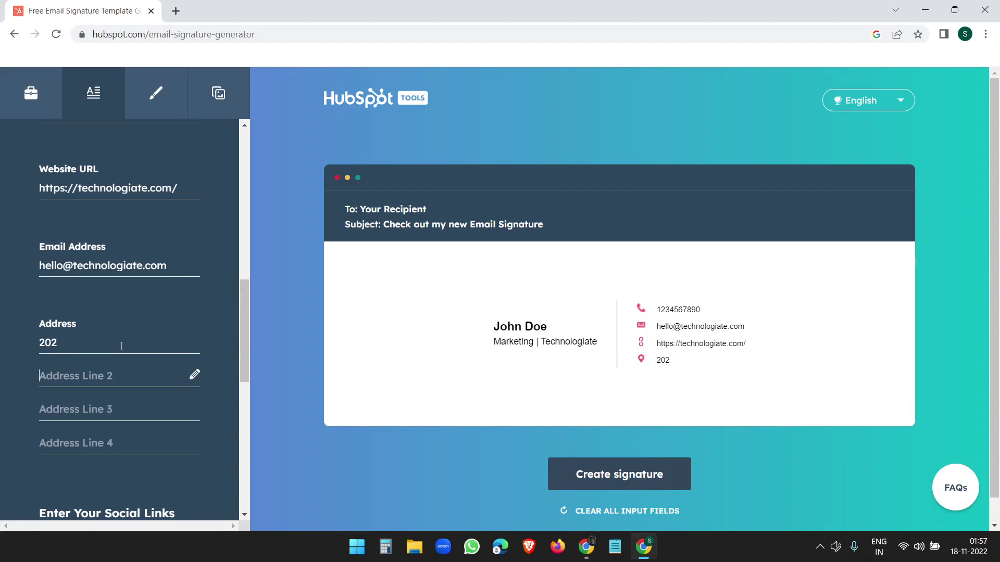
text(Street1)
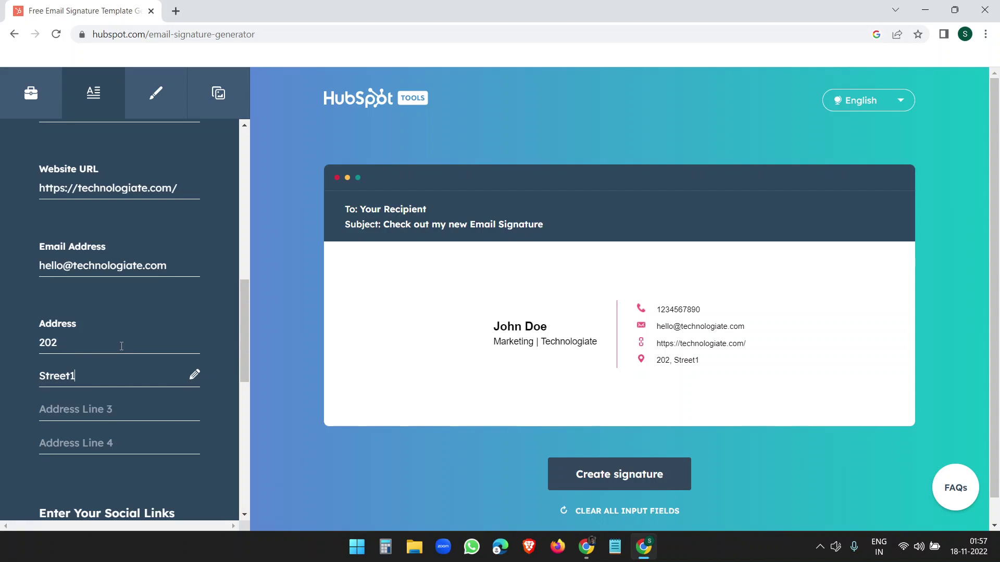
key(Tab)
text(Cit)
key(Tab)
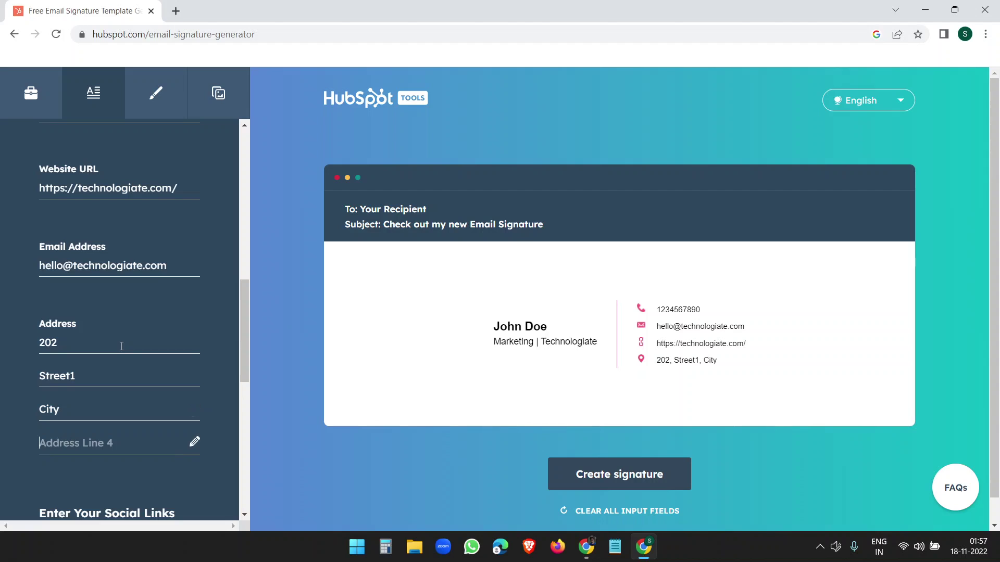
text(State,)
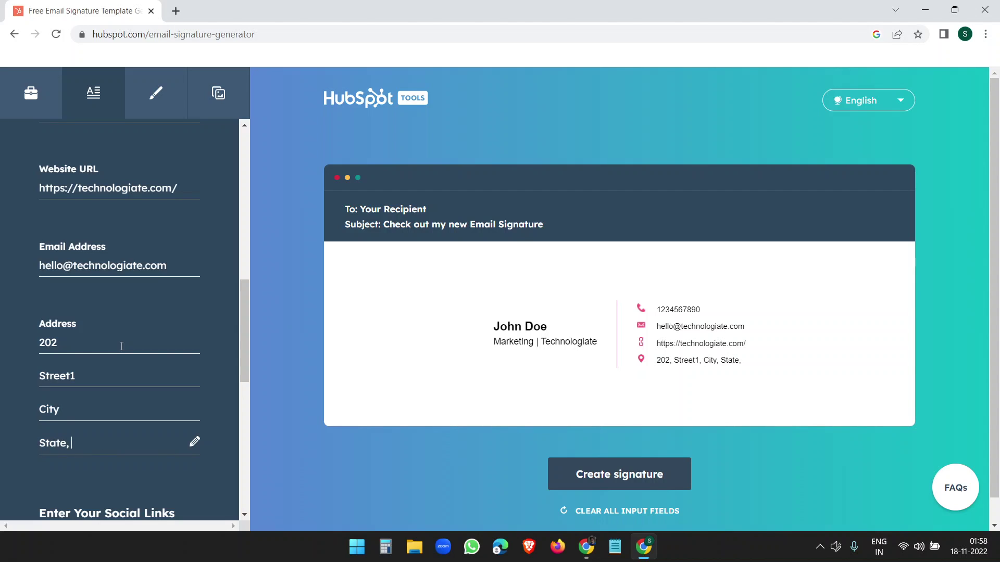
text( 569856)
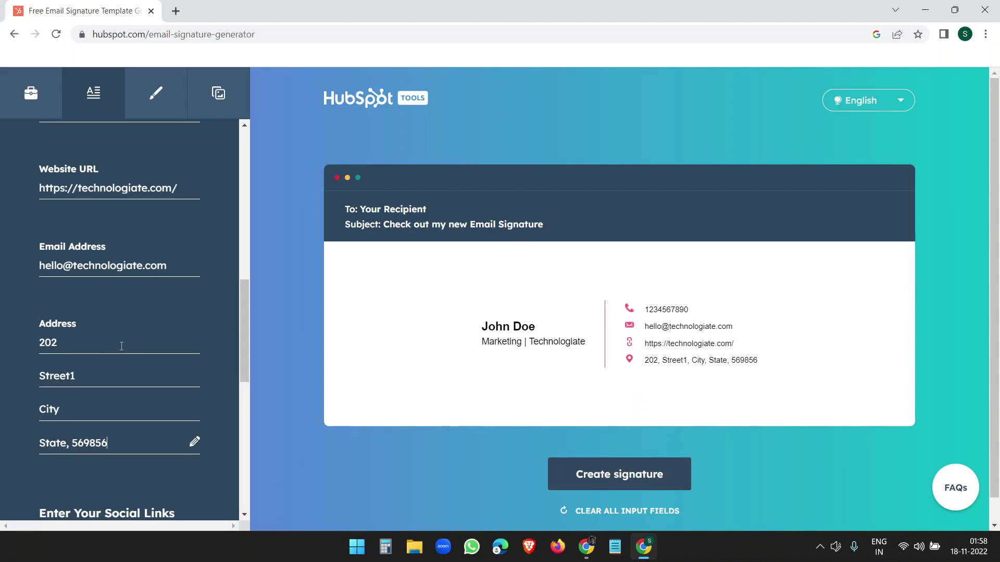
key(BackSpace)
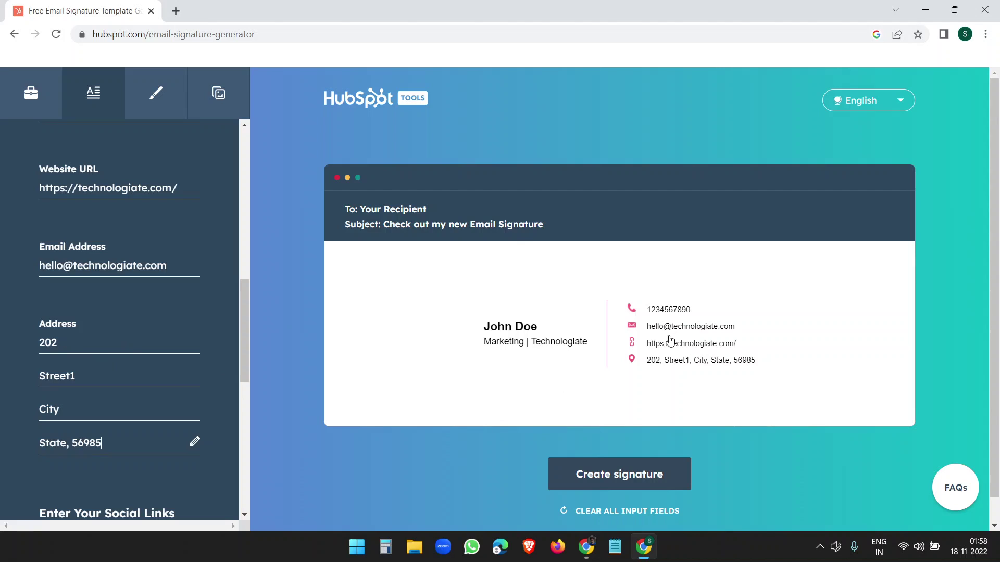
scroll(198, 377, down, 1)
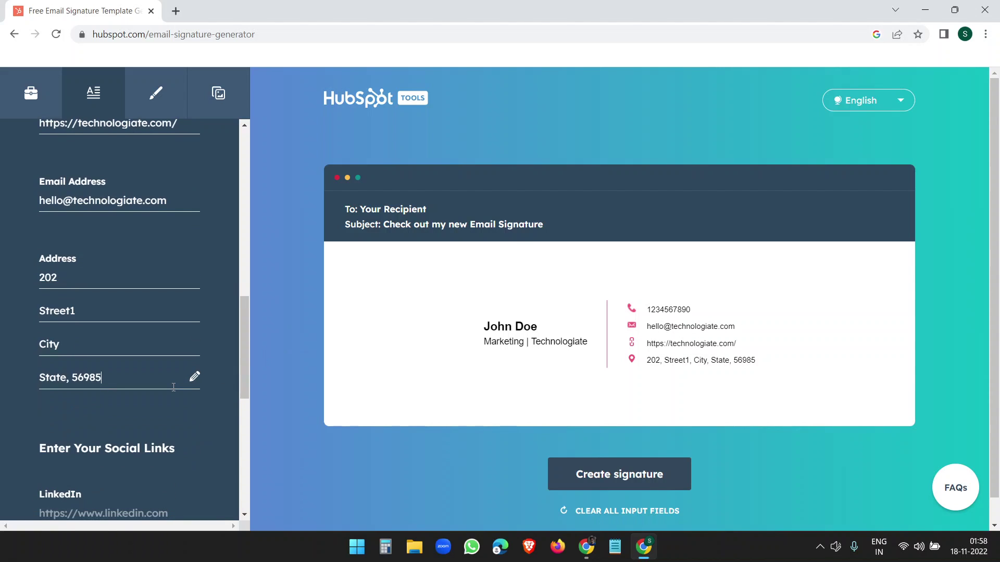
drag(243, 360, 246, 427)
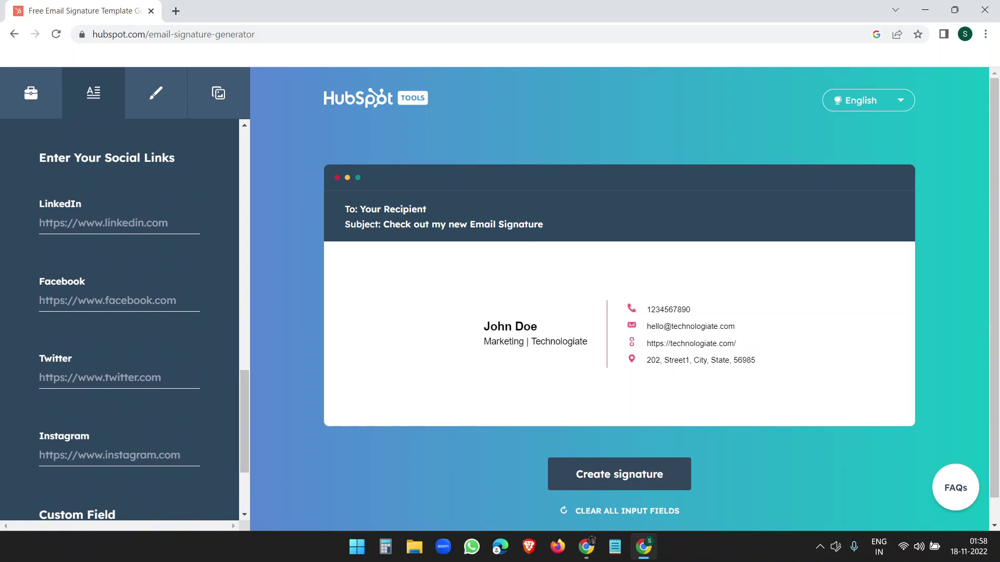
click(136, 224)
text(https://www.linkedin.com/)
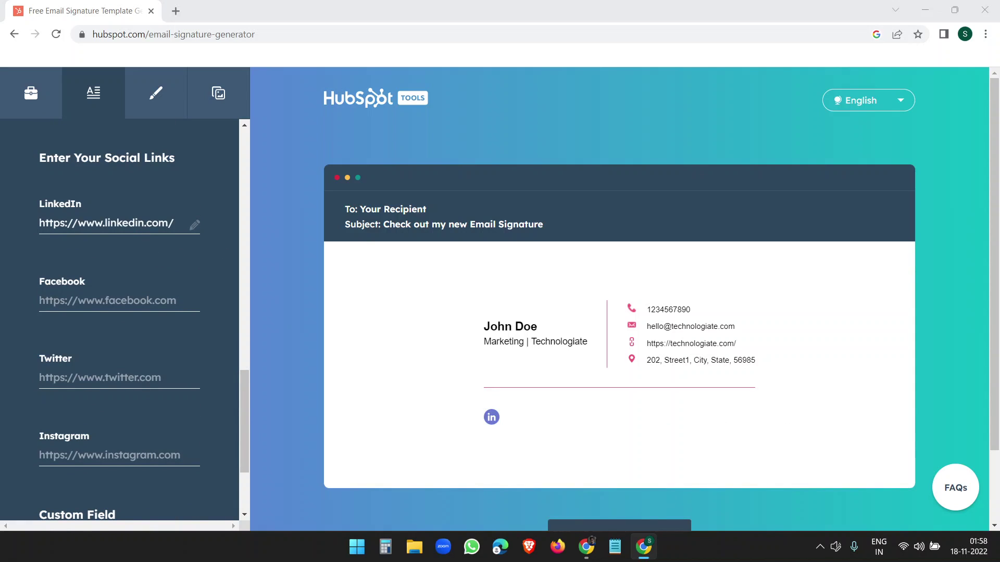
click(145, 305)
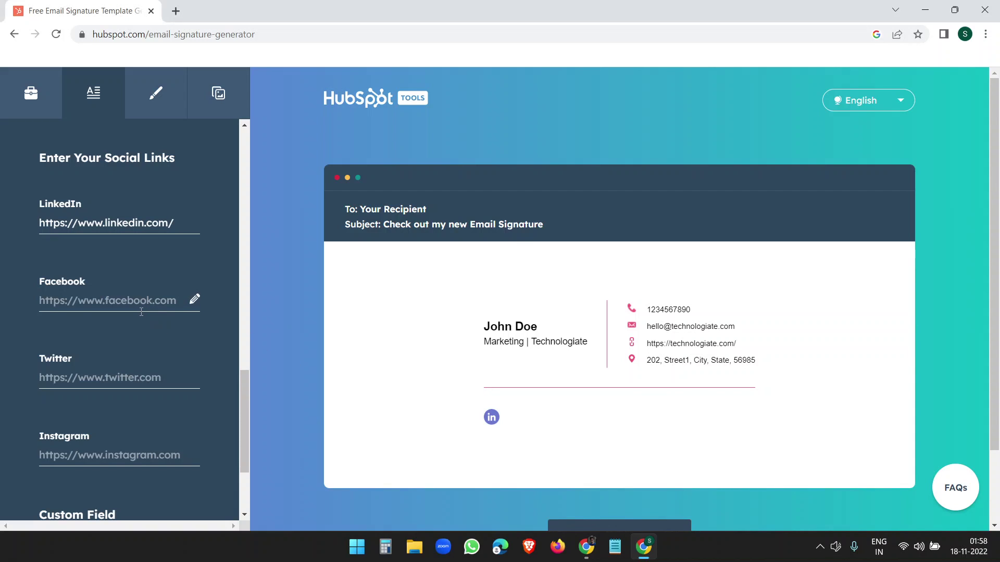
key(ctrl+v)
key(Tab)
text(https://twitter.com/technolo_giate)
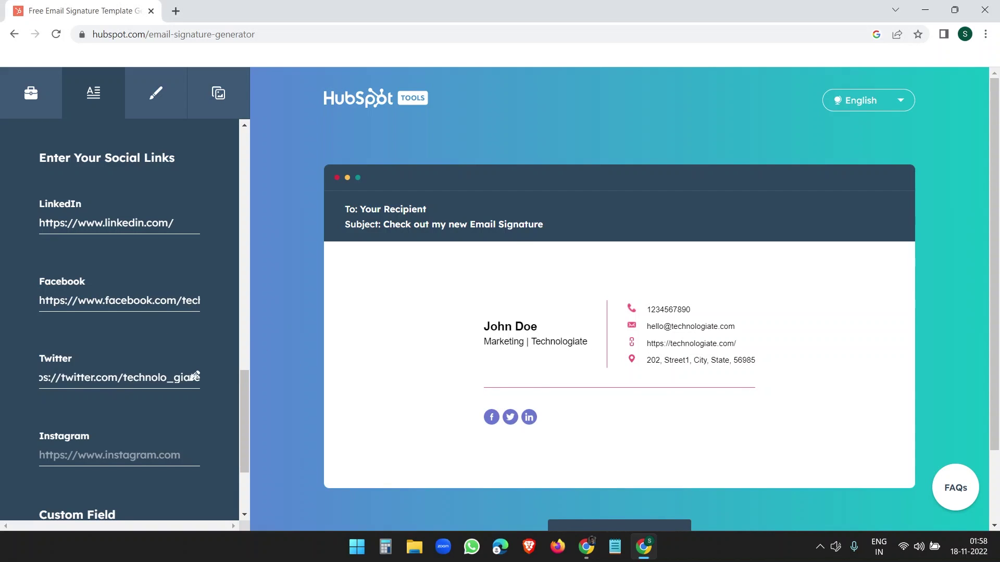
key(Tab)
key(ctrl+v)
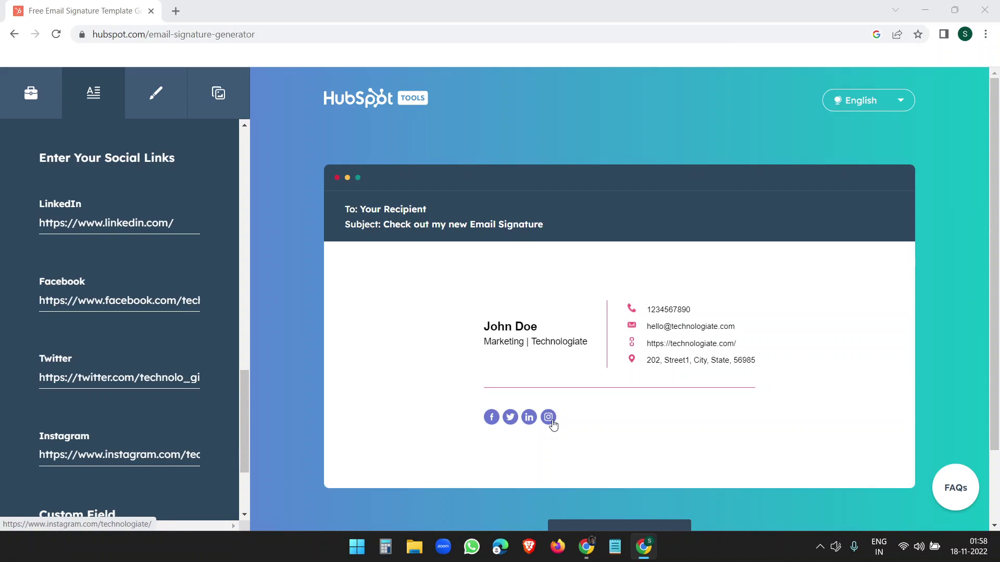
scroll(194, 421, down, 1)
scroll(194, 421, down, 3)
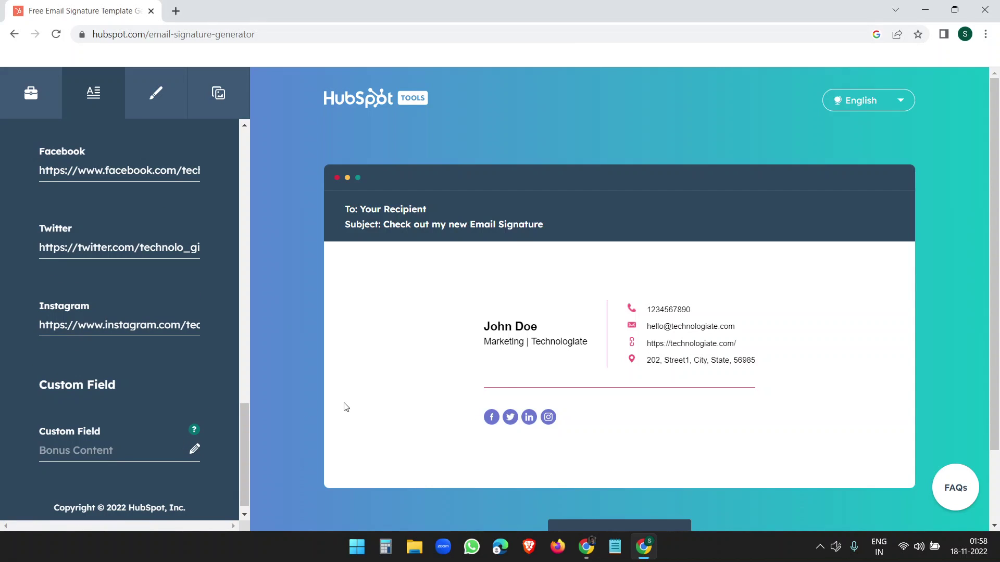
mouse_move(188, 432)
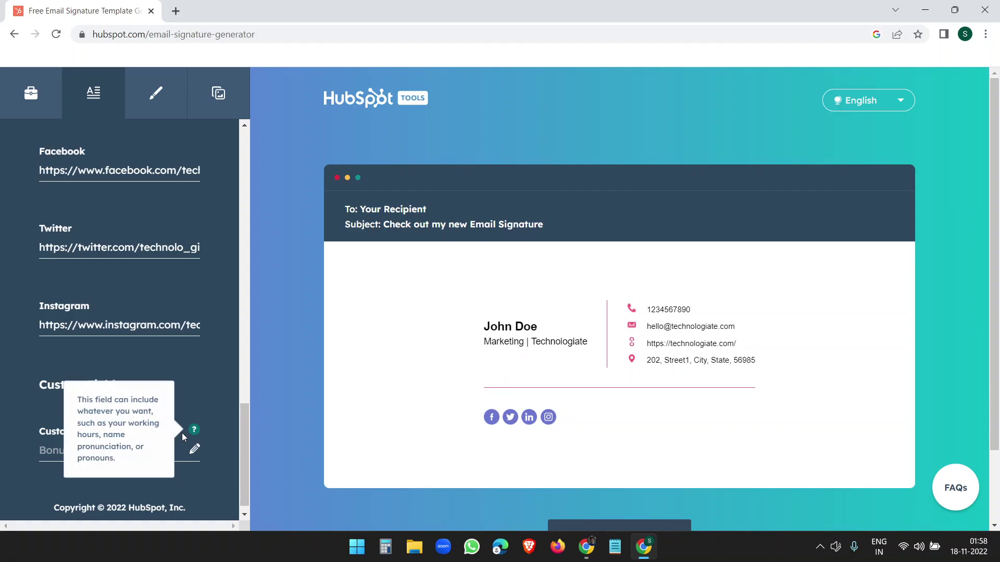
click(72, 463)
text(Cus)
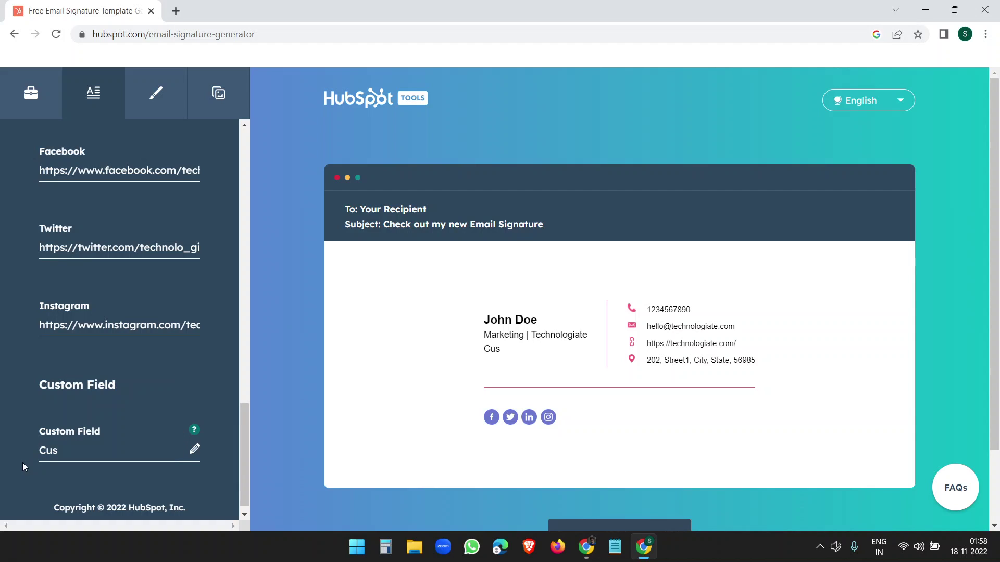
text(tom Text Field)
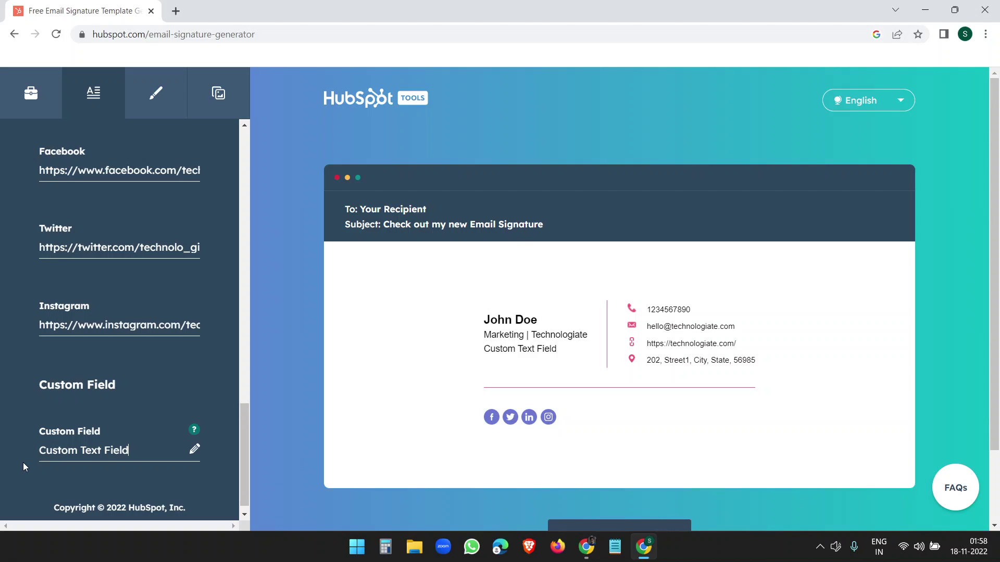
key(BackSpace)
key(BackSpace)
key(BackSpace)
key(BackSpace)
key(BackSpace)
key(BackSpace)
key(BackSpace)
key(BackSpace)
key(BackSpace)
key(BackSpace)
key(BackSpace)
key(BackSpace)
key(BackSpace)
key(BackSpace)
key(BackSpace)
key(BackSpace)
key(BackSpace)
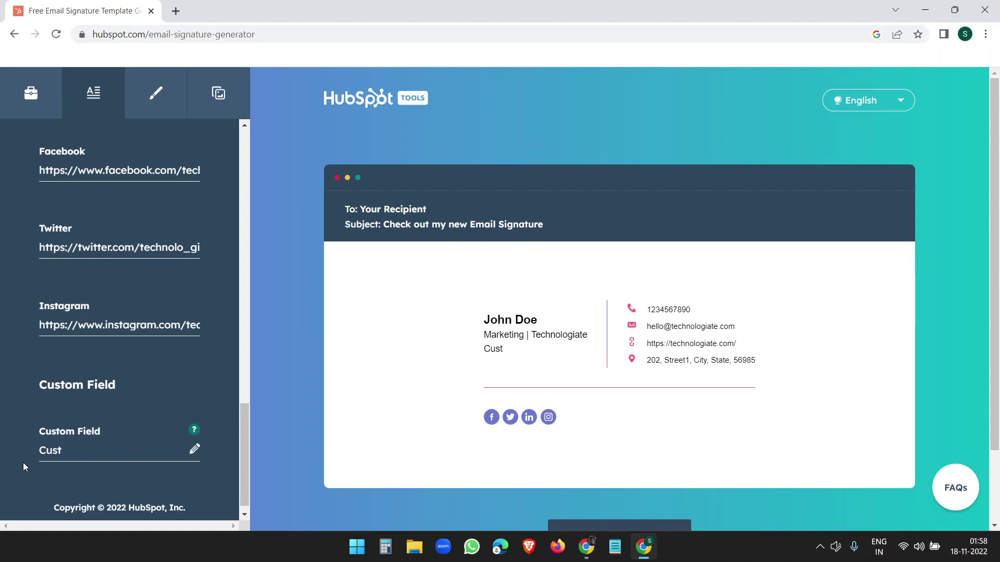
scroll(182, 465, up, 15)
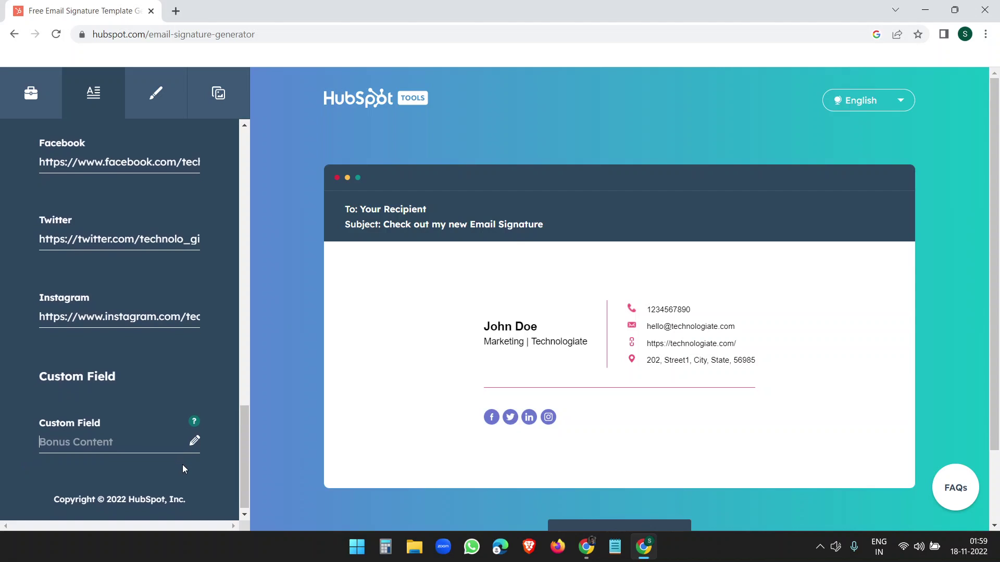
scroll(182, 464, up, 5)
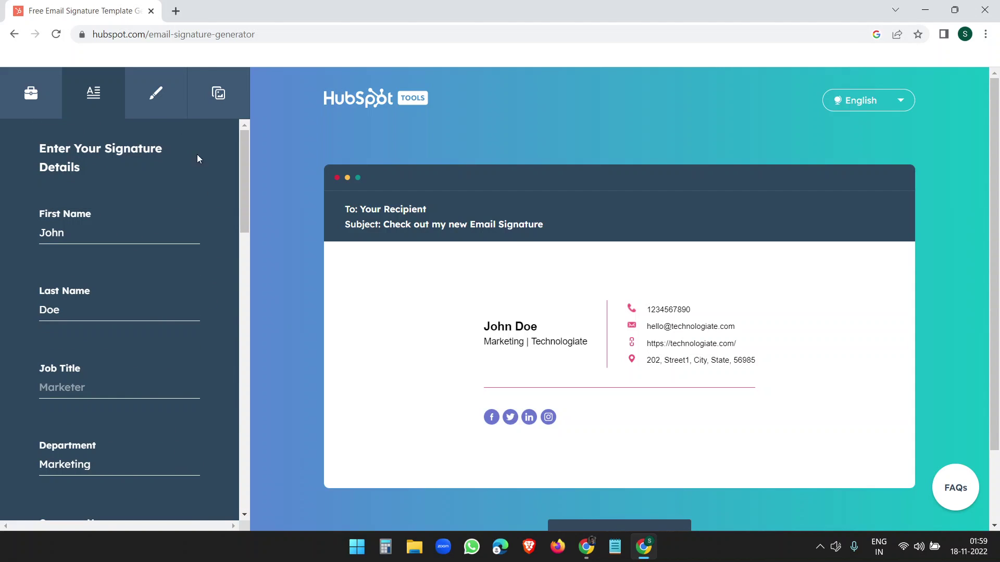
Step: Set the theme colour to green 5E8712 and paste it into the link colour
click(162, 99)
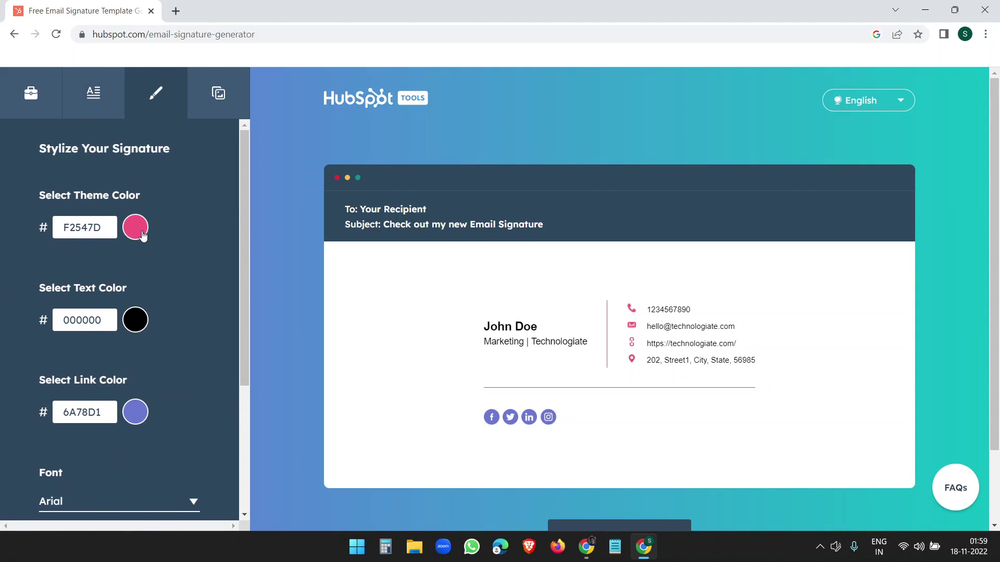
click(140, 234)
click(76, 370)
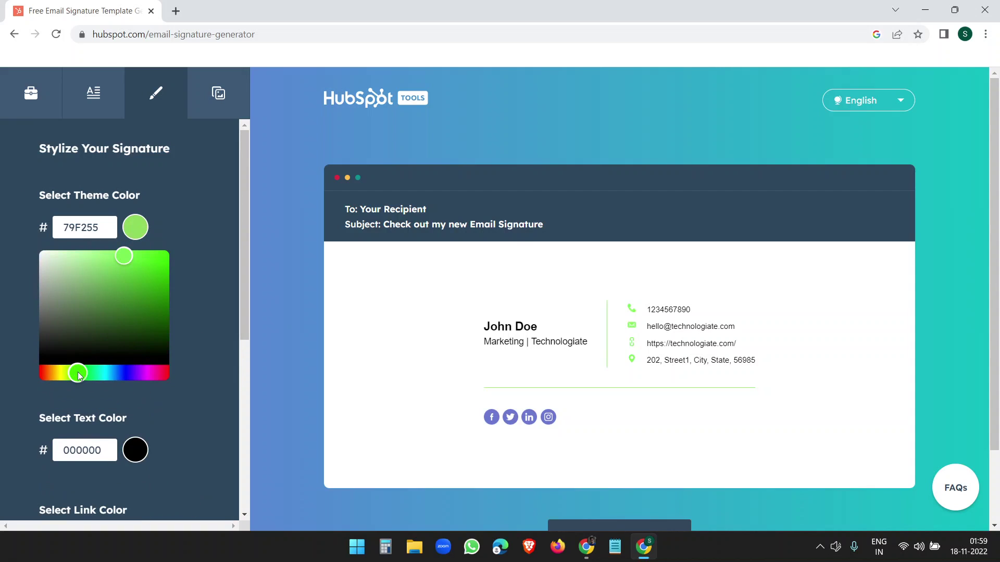
drag(78, 372, 70, 372)
drag(145, 260, 158, 304)
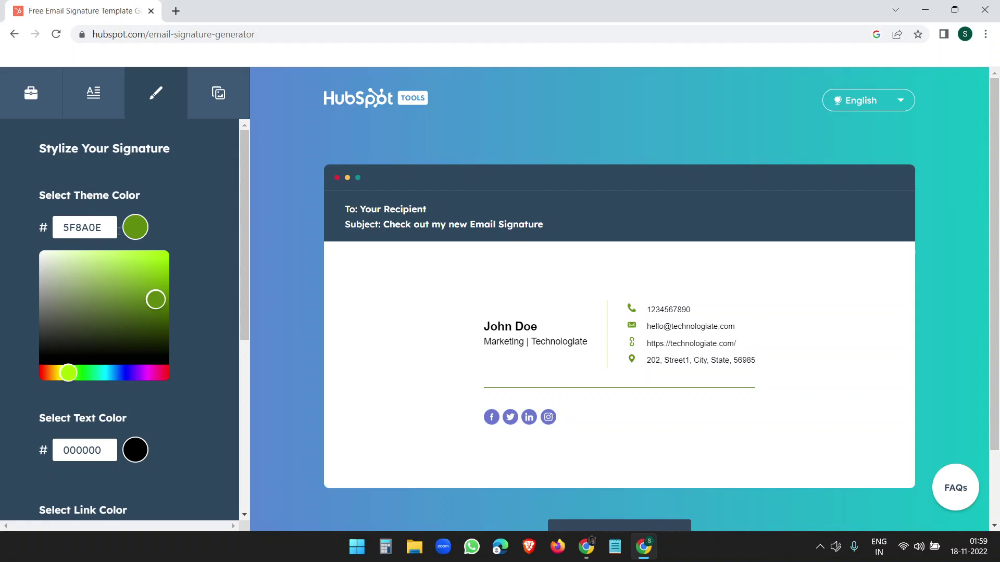
mouse_move(146, 290)
mouse_down()
mouse_move(136, 320)
mouse_move(141, 292)
mouse_move(123, 288)
mouse_move(121, 311)
mouse_move(106, 284)
mouse_move(151, 299)
mouse_up()
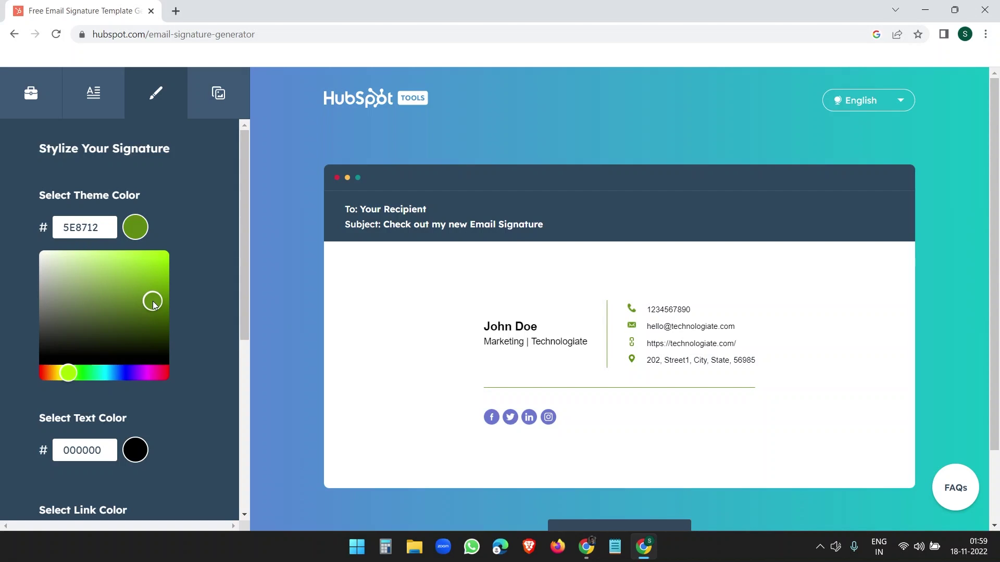
click(204, 239)
drag(110, 227, 57, 228)
key(ctrl+c)
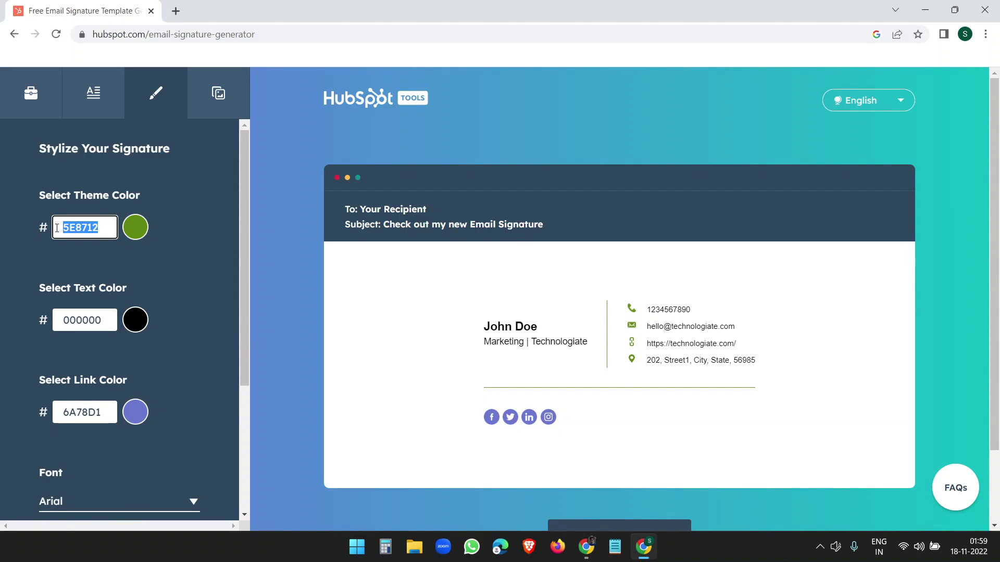
drag(104, 411, 62, 413)
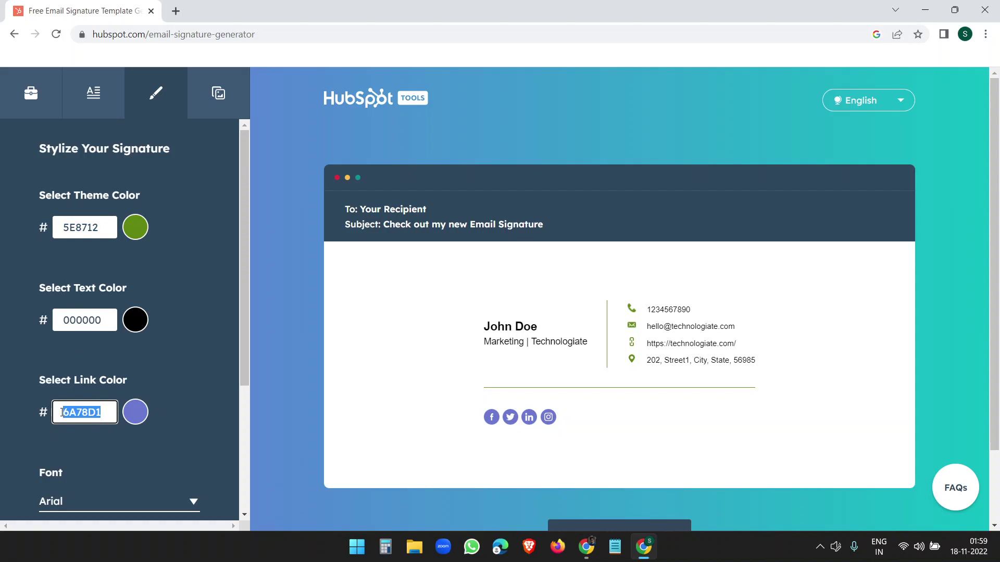
key(ctrl+v)
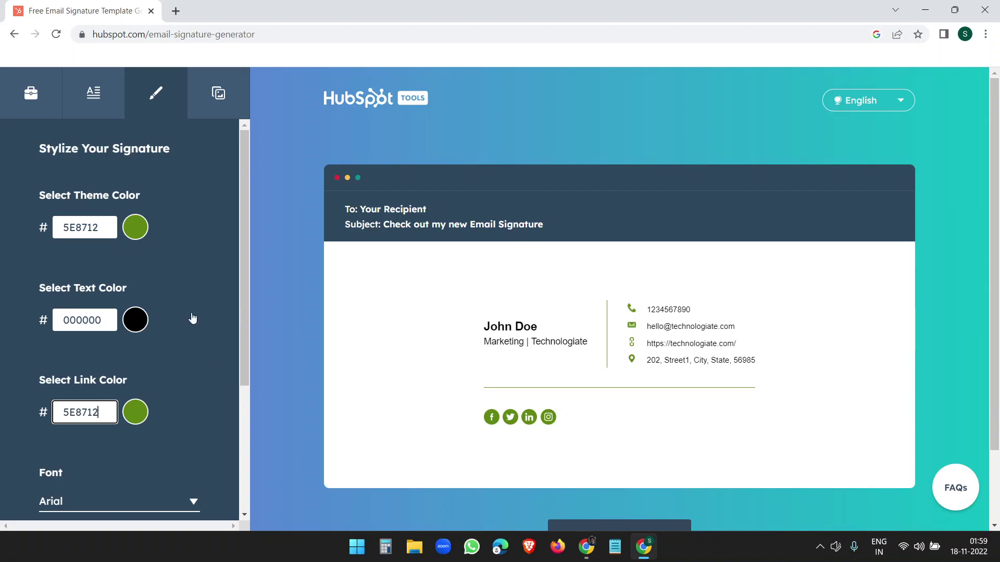
Step: Switch the signature font to Verdana at large size
scroll(193, 348, down, 2)
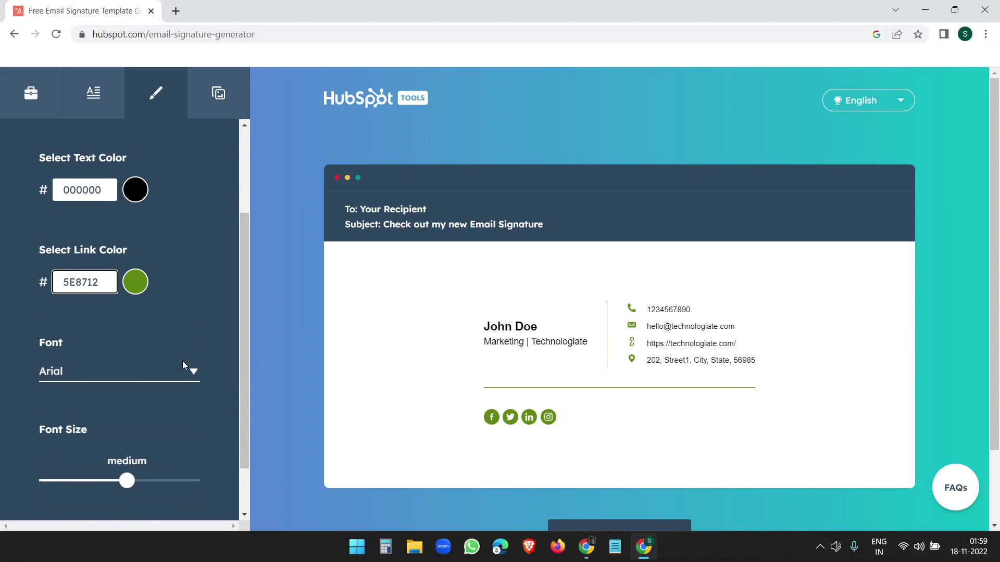
click(182, 371)
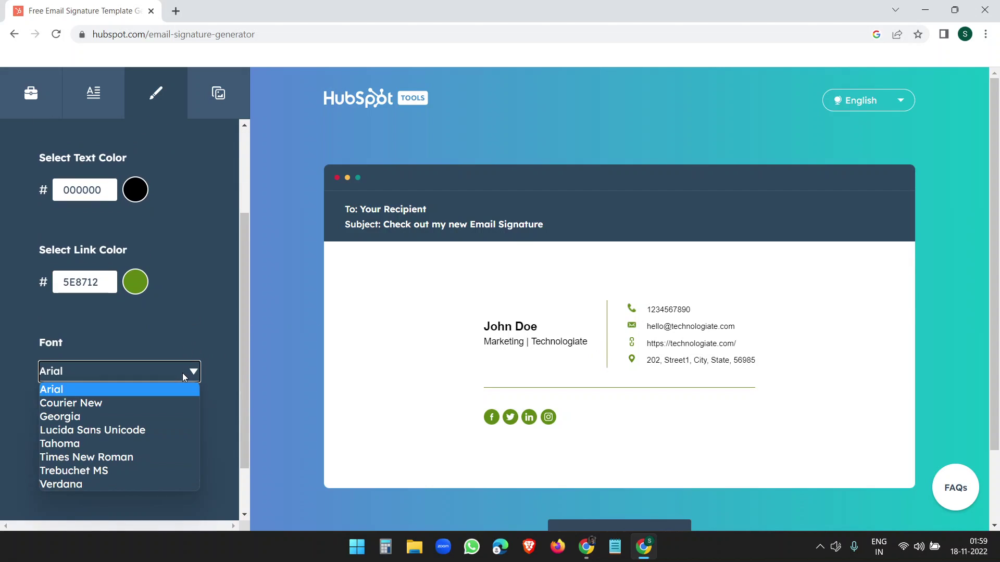
click(109, 482)
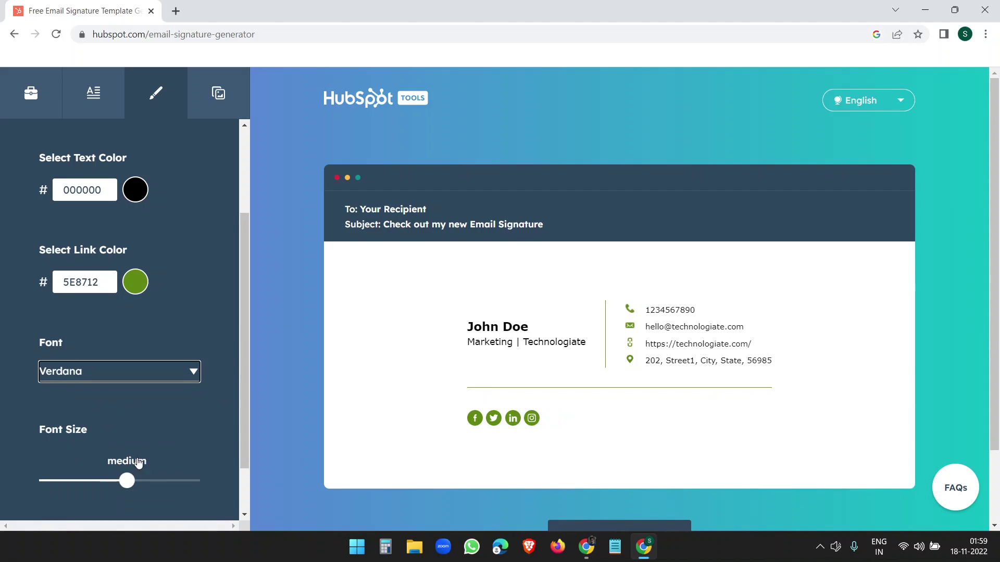
scroll(133, 464, down, 2)
drag(132, 420, 180, 417)
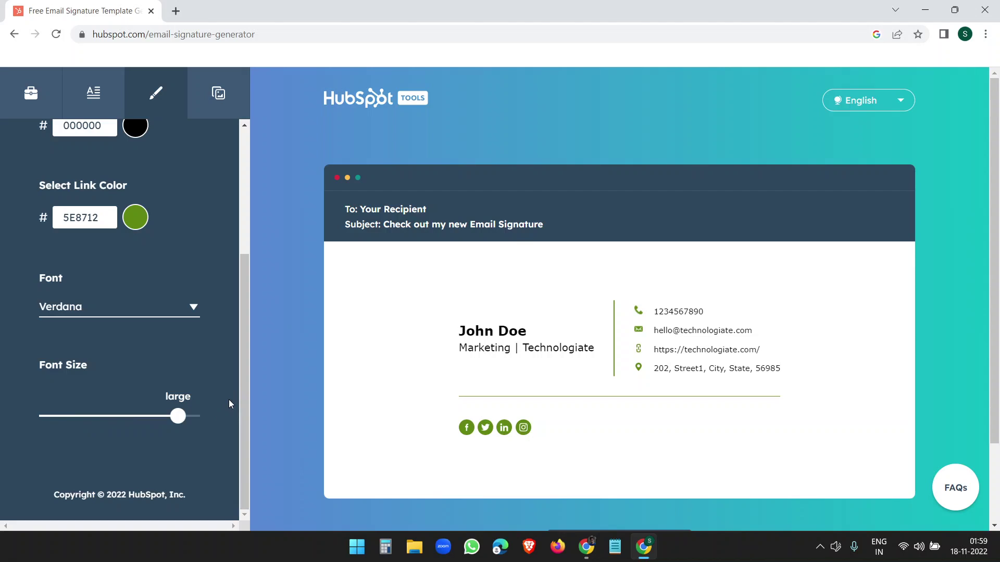
scroll(229, 399, up, 4)
Step: Show the image settings, select the Profile Picture field, then open Google apps in a new tab
click(219, 96)
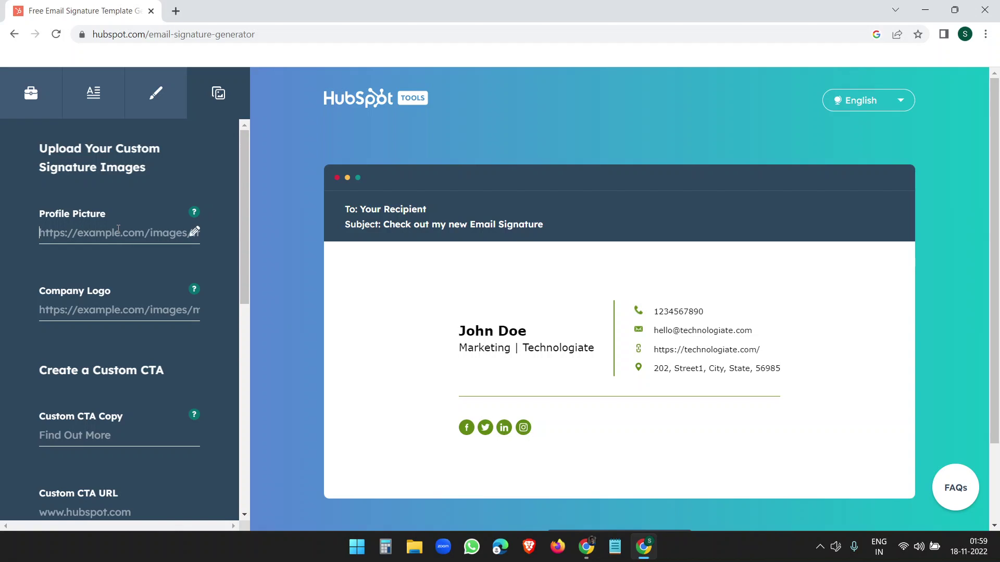
click(110, 234)
click(176, 11)
click(947, 88)
Step: Open Drive from Google apps and upload image.jpeg from the Downloads folder
scroll(839, 245, down, 2)
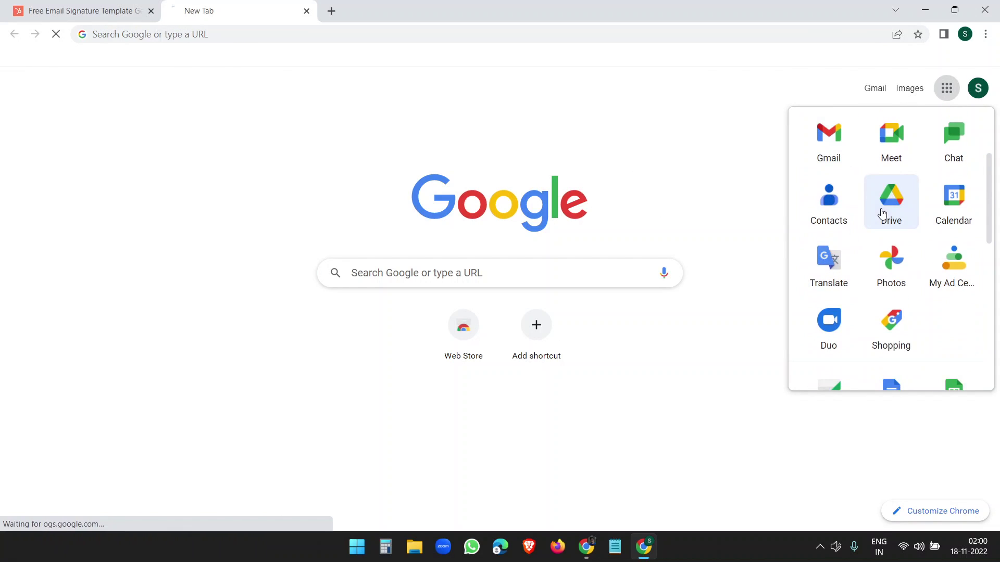
click(881, 213)
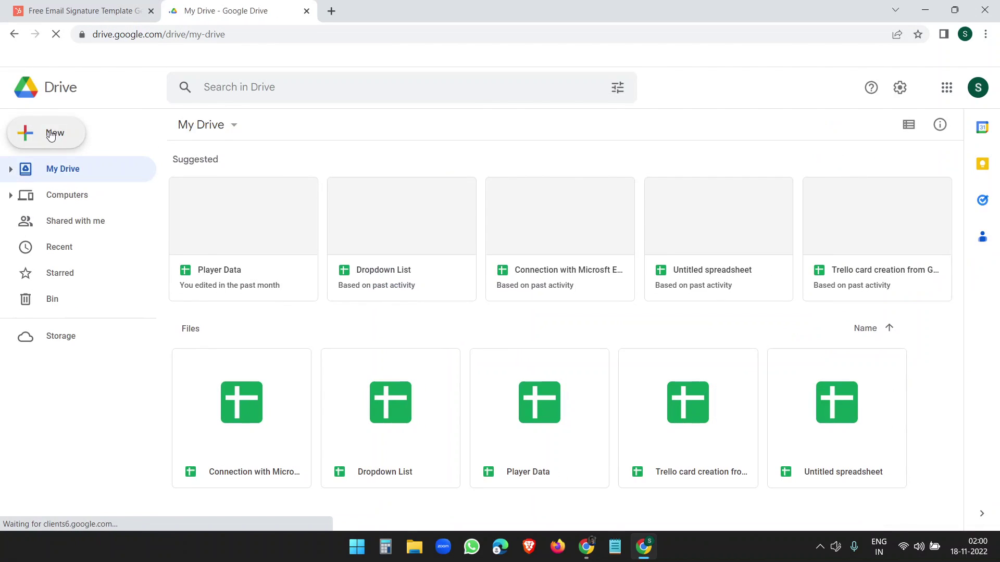
click(51, 135)
click(73, 168)
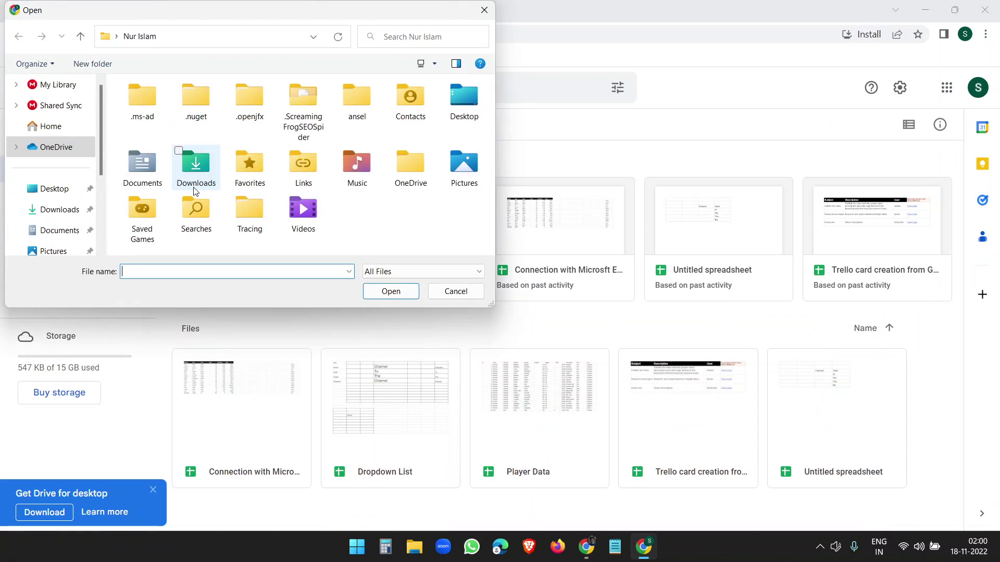
click(59, 209)
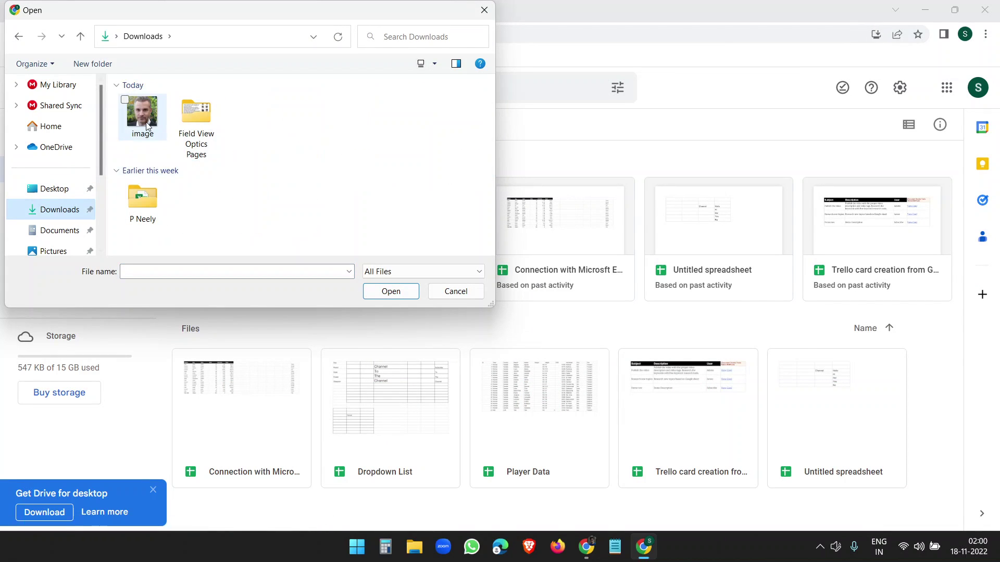
double_click(148, 126)
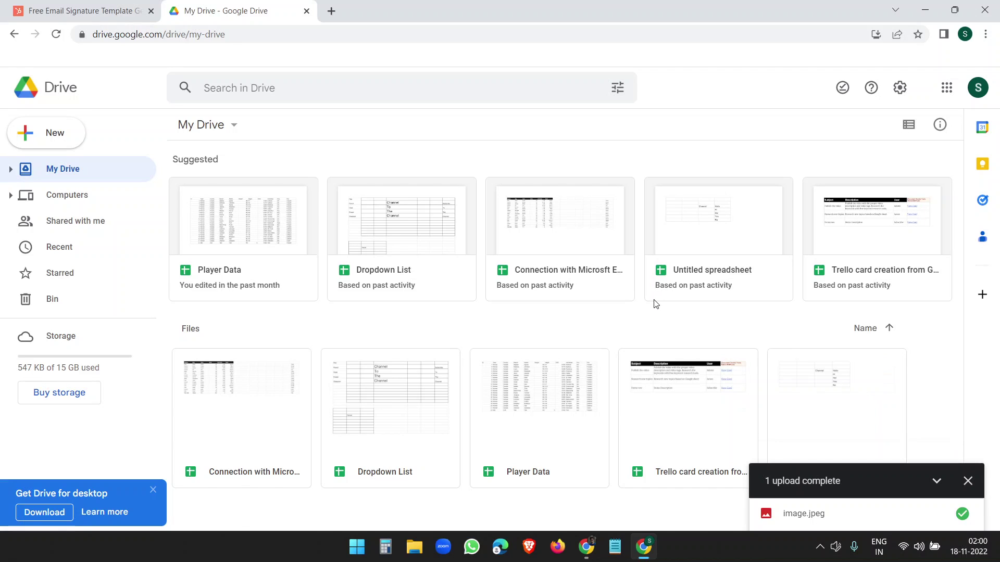
scroll(655, 303, down, 1)
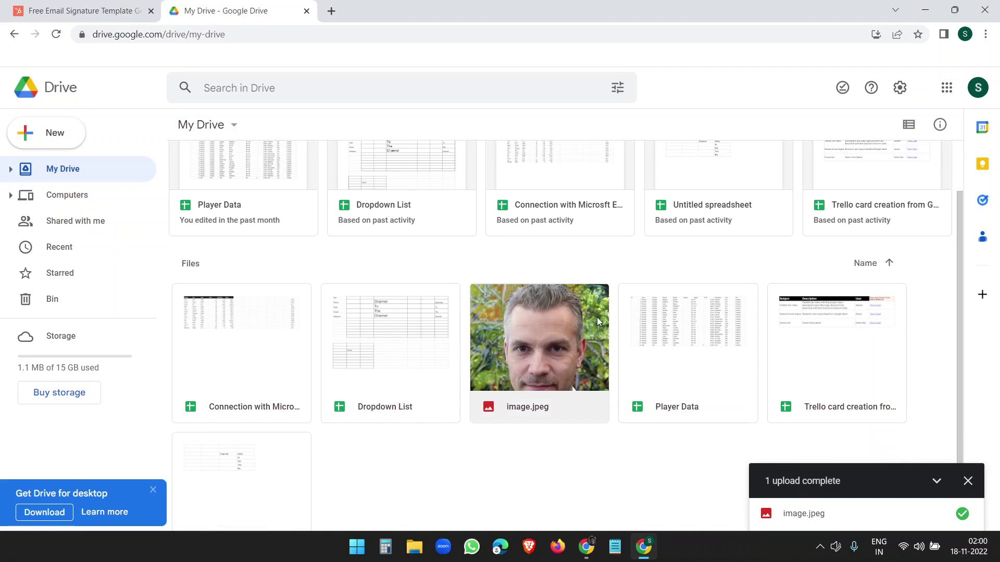
Step: Share image.jpeg as 'Anyone with the link', copy the link, and go back to HubSpot
right_click(555, 327)
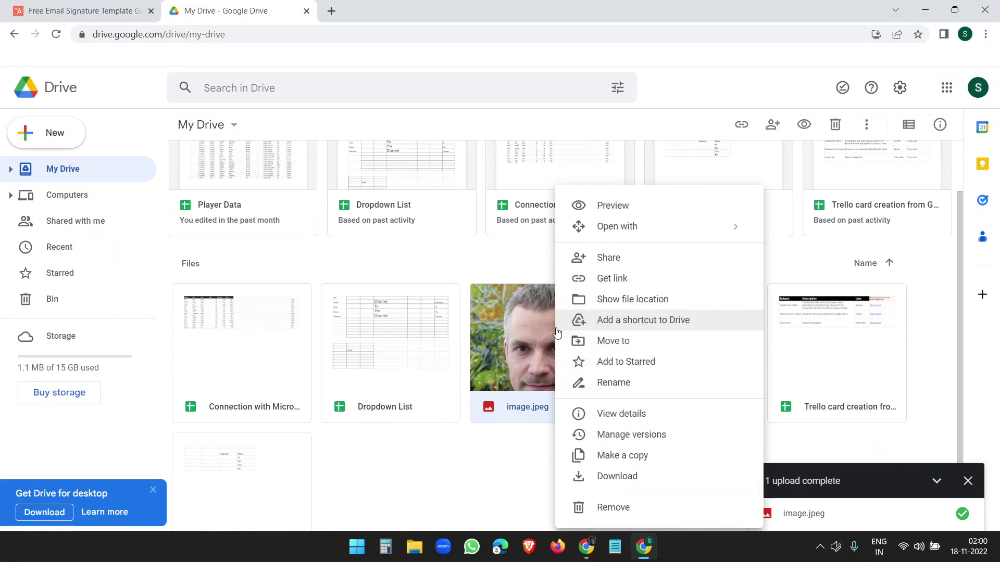
click(613, 286)
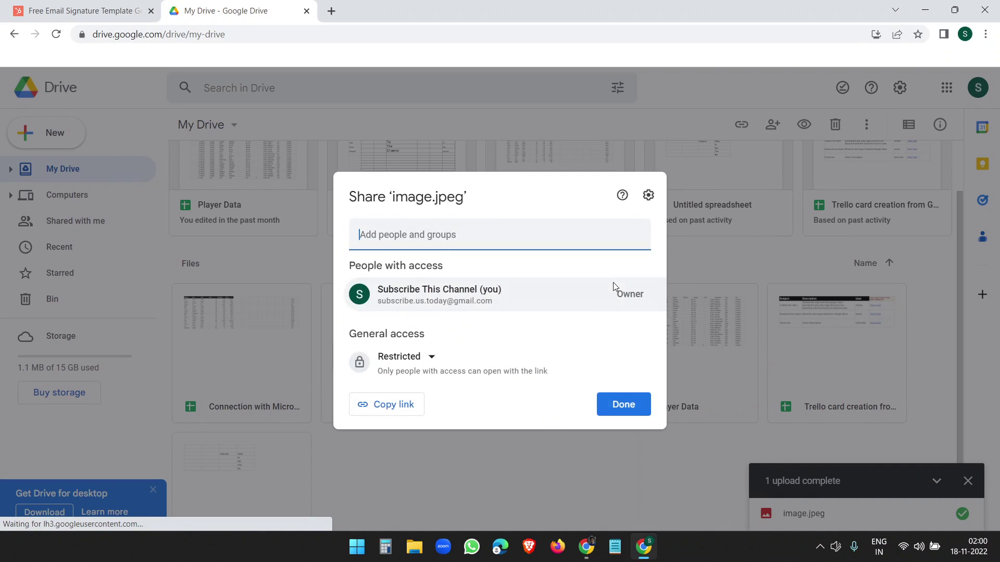
click(424, 379)
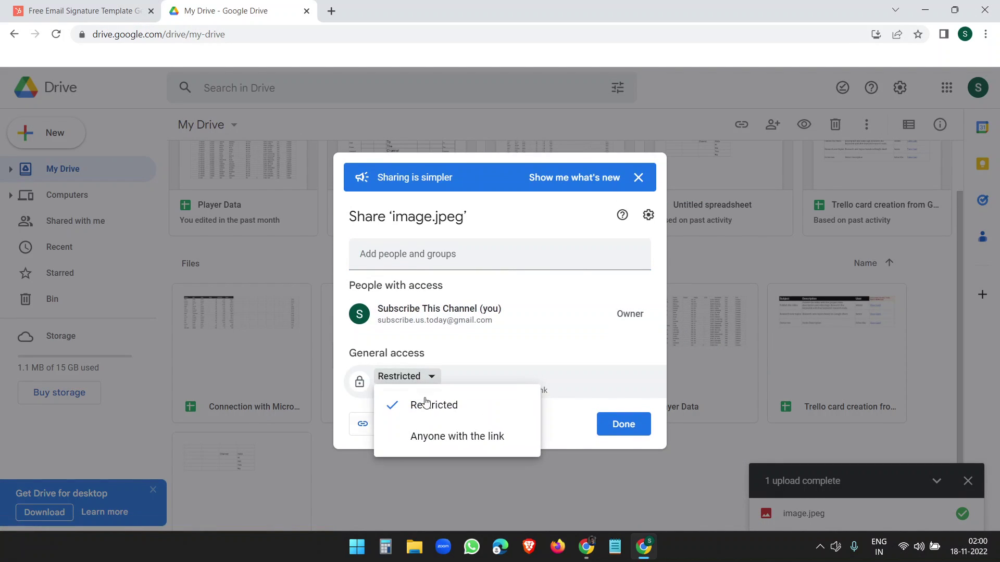
click(424, 435)
click(414, 446)
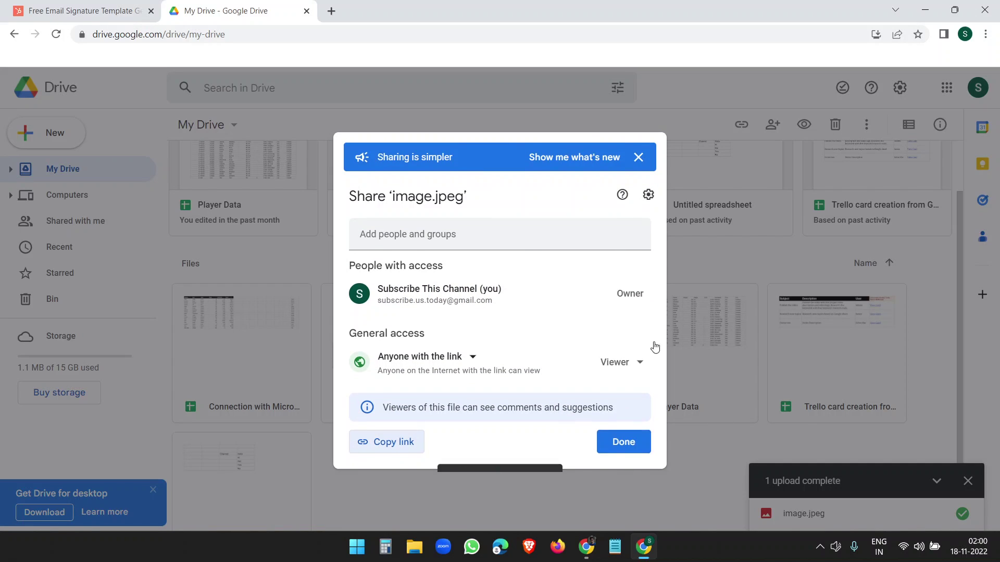
click(107, 7)
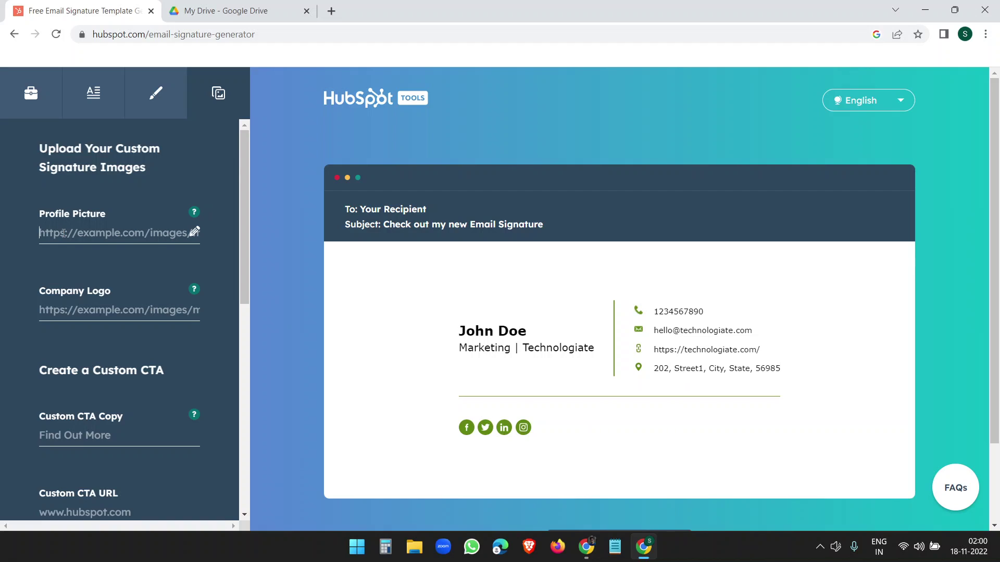
Step: Paste the drive.google.com image link into the Profile Picture field
key(ctrl+v)
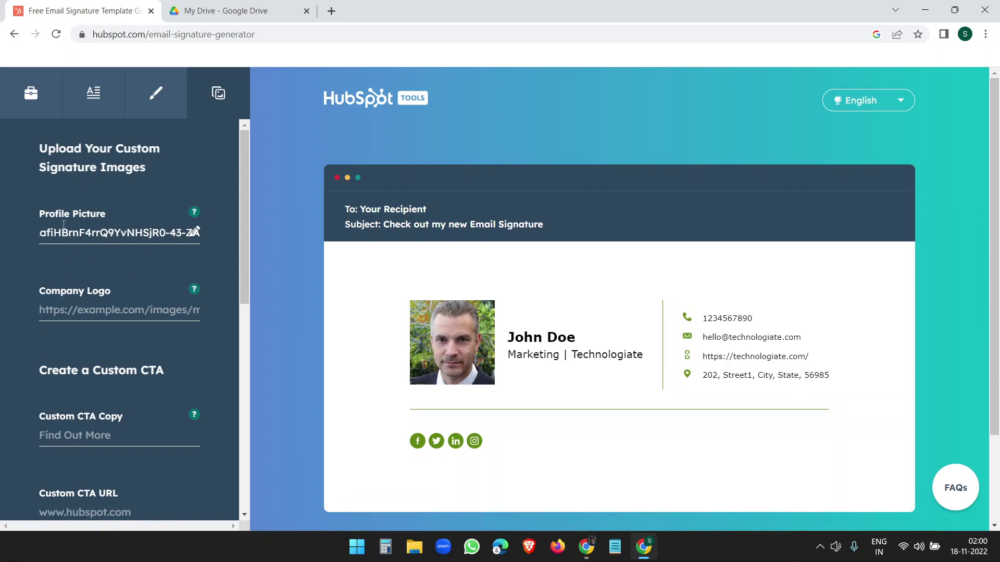
mouse_move(193, 213)
key(Tab)
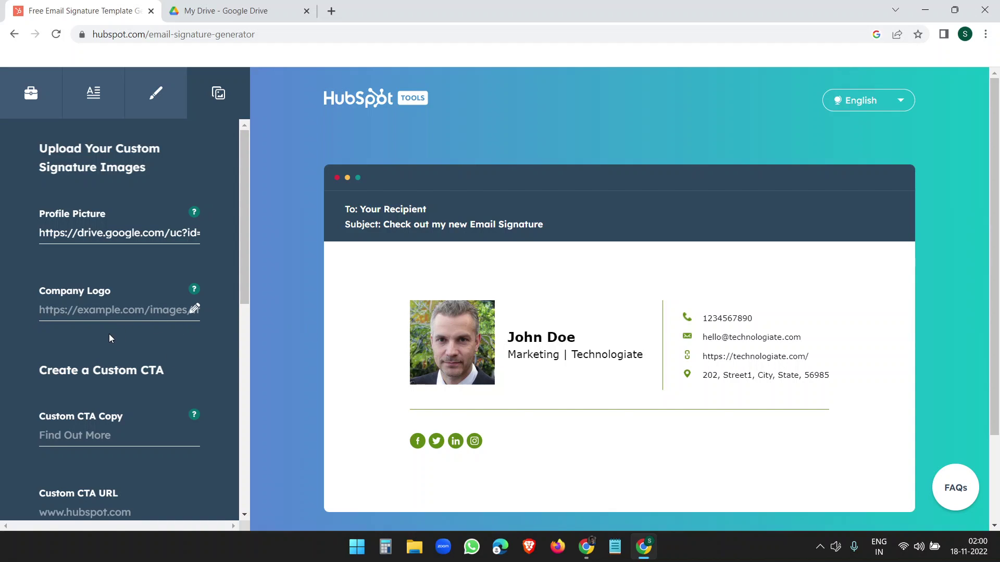
Step: Set the CTA copy to 'Subscribe to the Channel' and paste the Technologiate YouTube URL as its link
scroll(109, 337, down, 1)
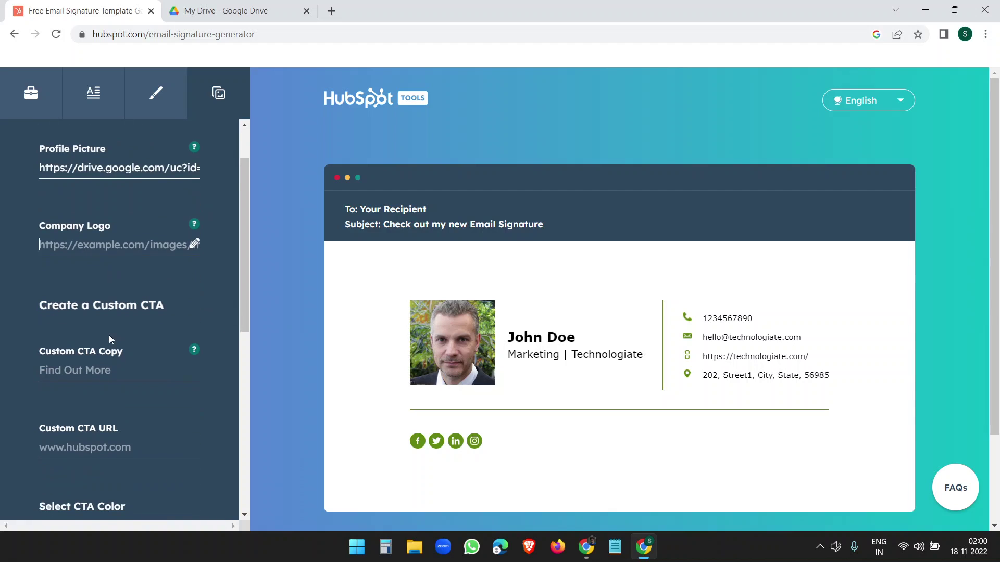
click(100, 375)
text(Subscribe)
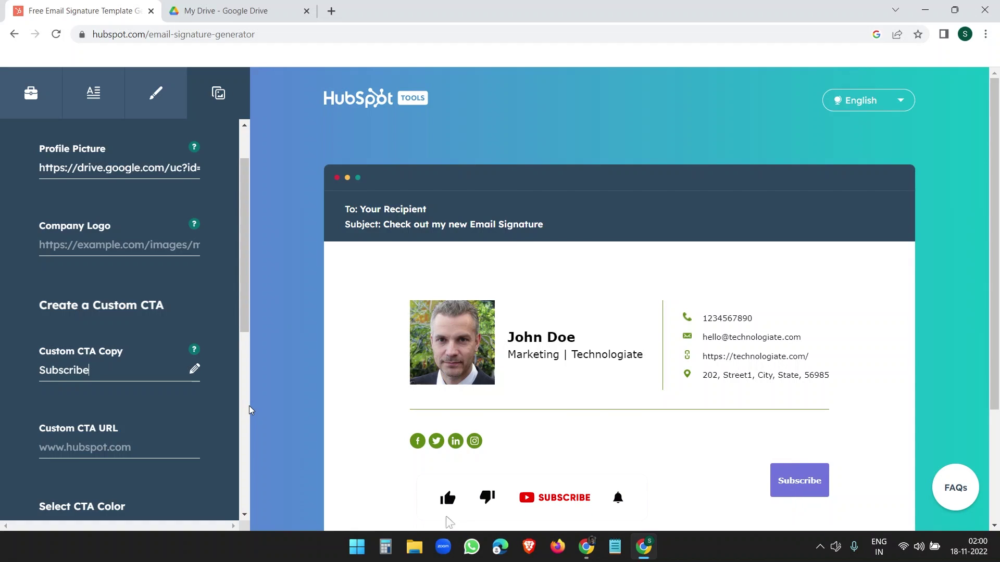
text( to the )
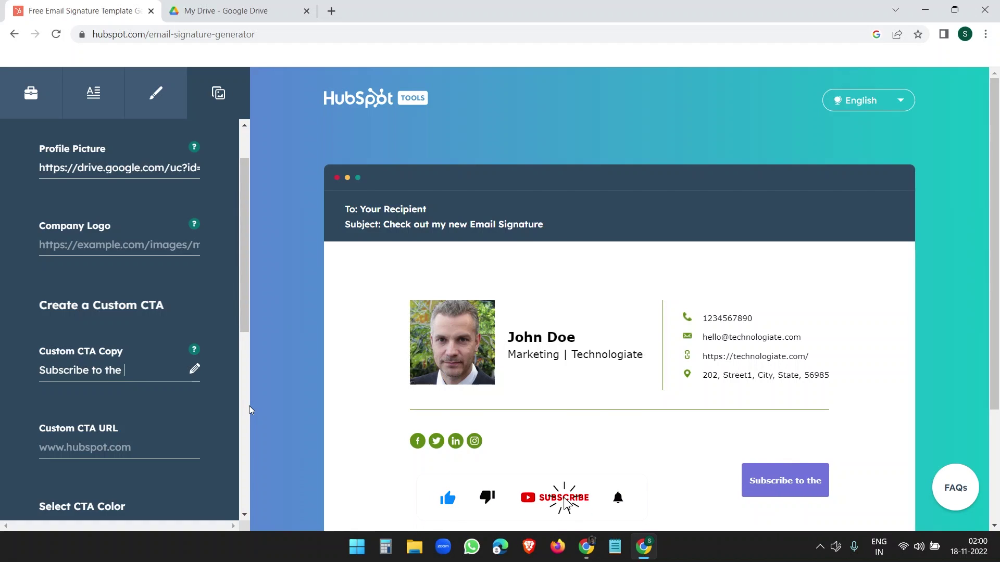
text(Channel)
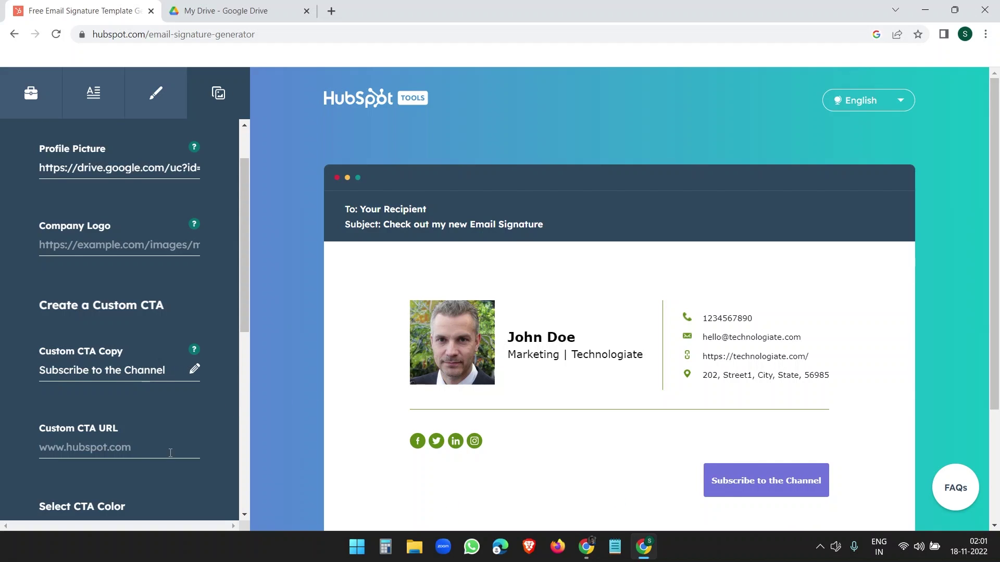
click(130, 449)
click(108, 451)
key(ctrl+v)
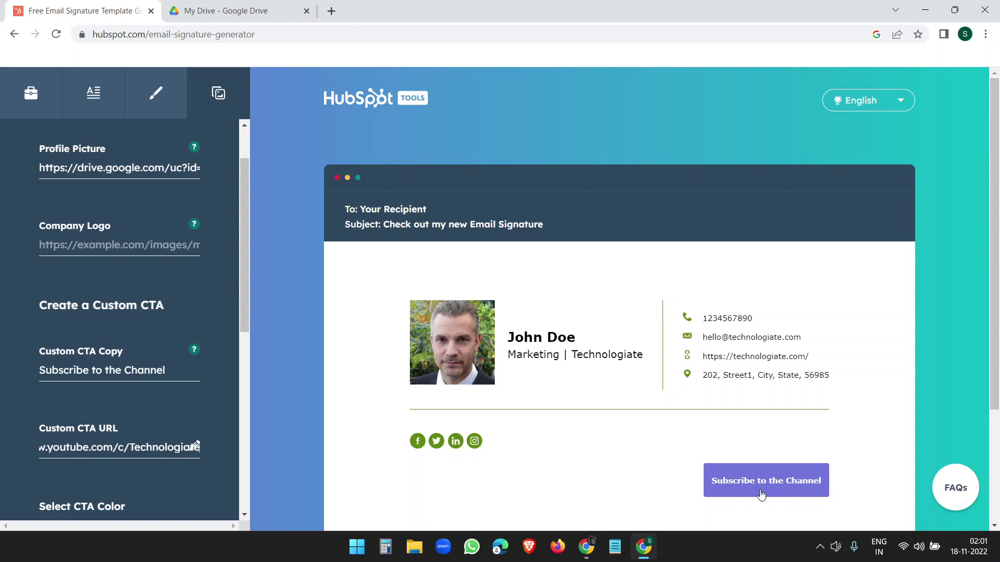
Step: Check the signature's theme colour in the Stylize tab, then return to the images and button settings
click(169, 475)
scroll(169, 475, down, 4)
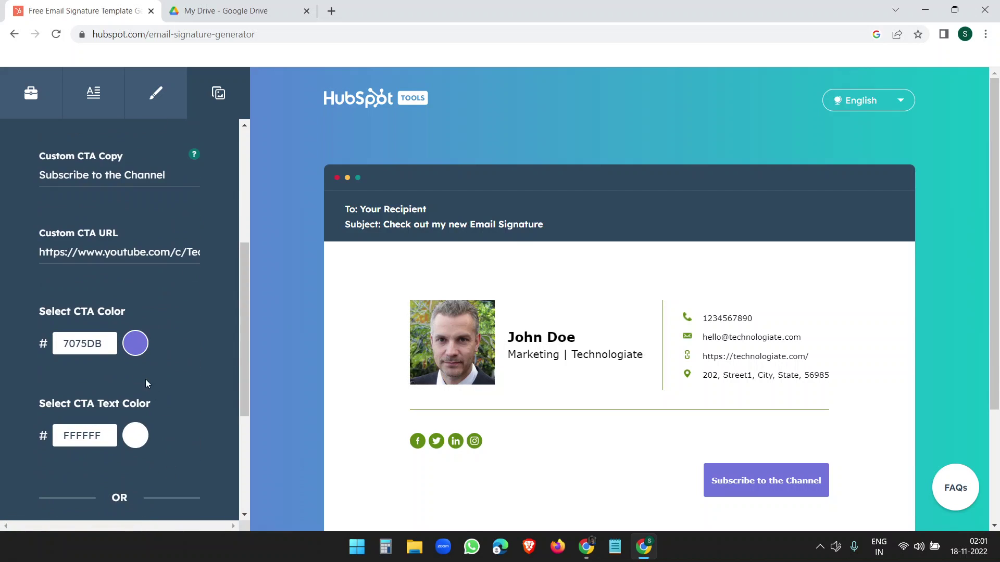
scroll(151, 357, up, 5)
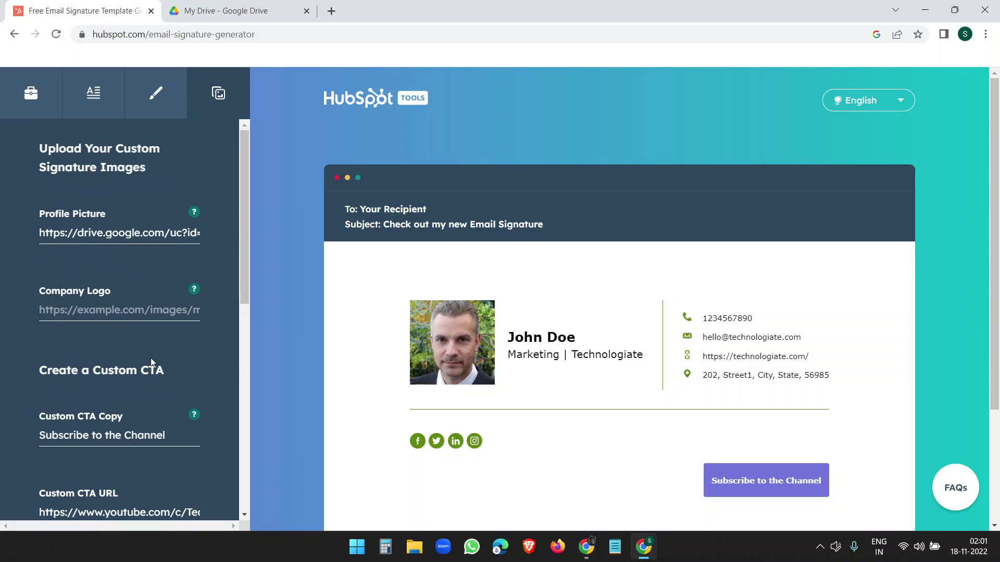
click(163, 114)
click(218, 94)
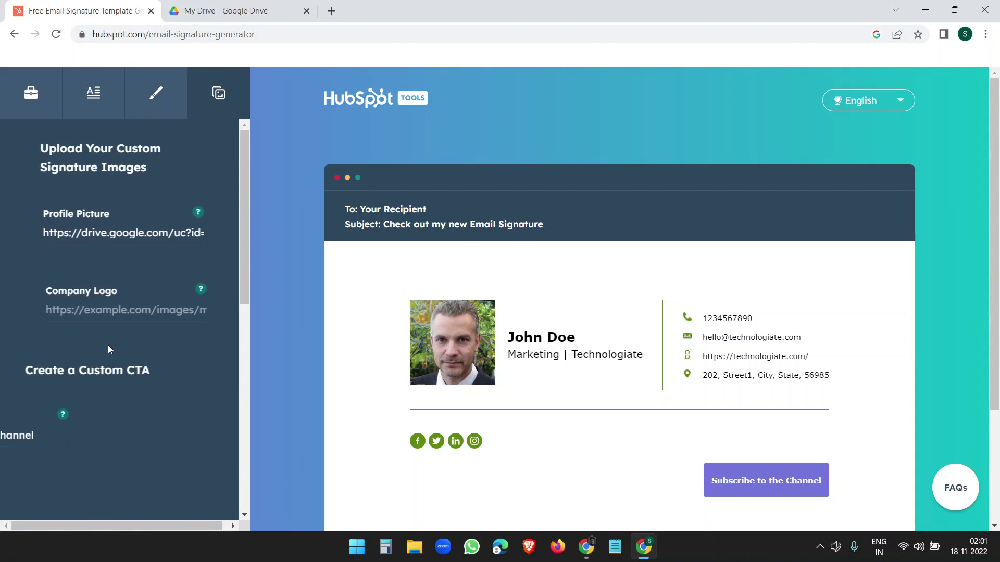
Step: Replace the CTA colour 7075DB with green 5E8712
scroll(108, 348, down, 8)
scroll(109, 349, up, 2)
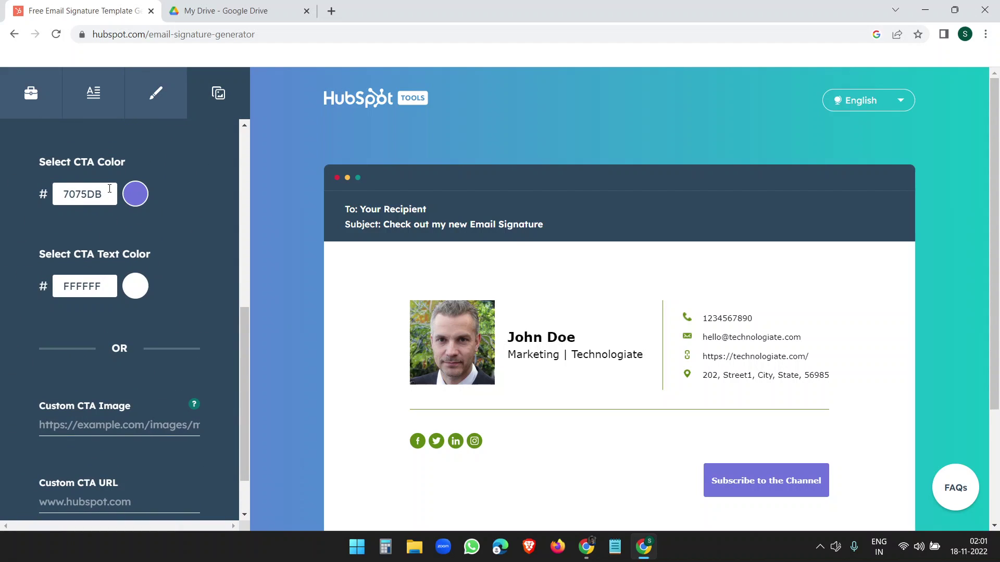
drag(111, 201, 30, 192)
key(ctrl+v)
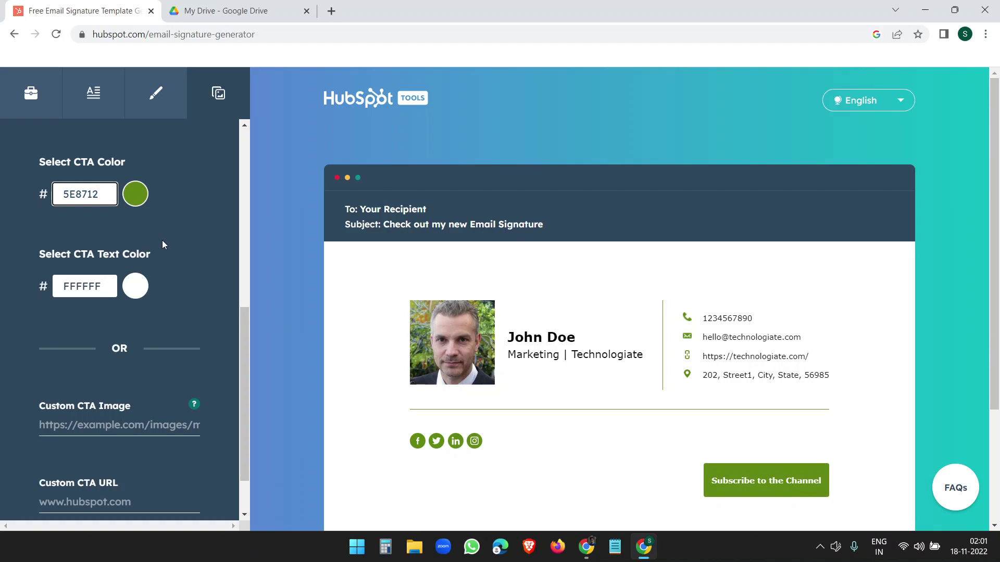
click(163, 245)
scroll(179, 347, down, 2)
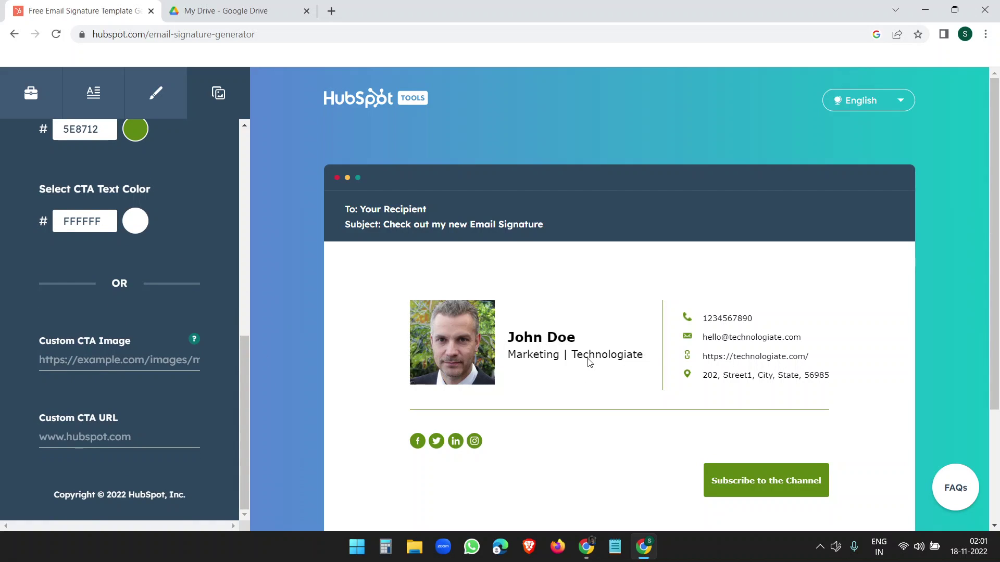
scroll(589, 363, down, 2)
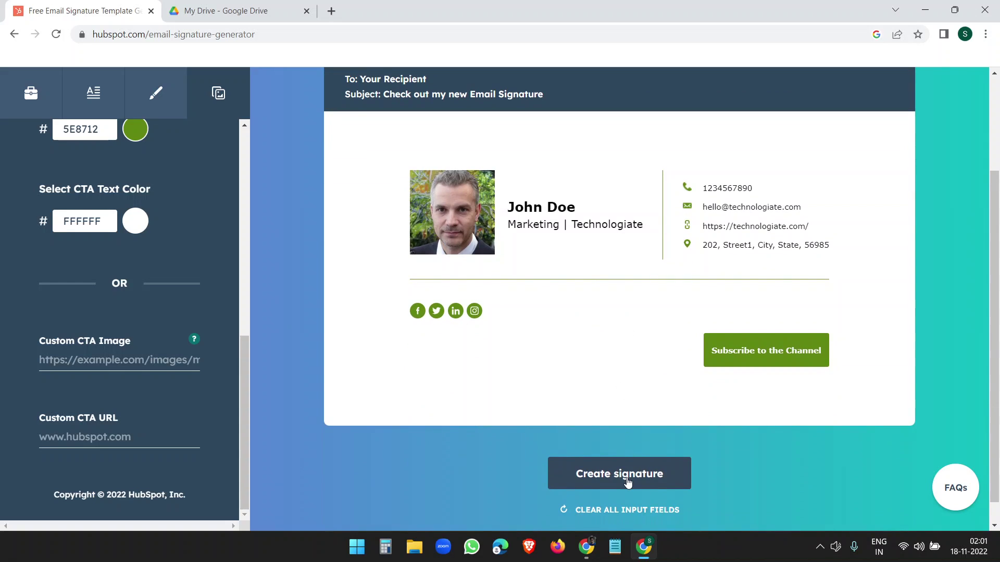
Step: Create the signature, confirm and submit, then copy the finished green signature from the download page
click(628, 482)
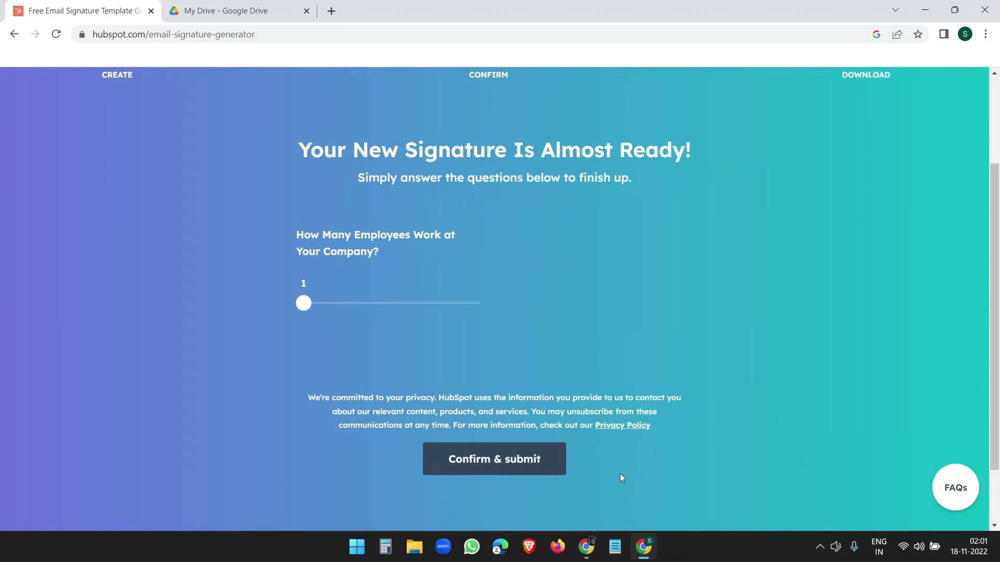
click(478, 467)
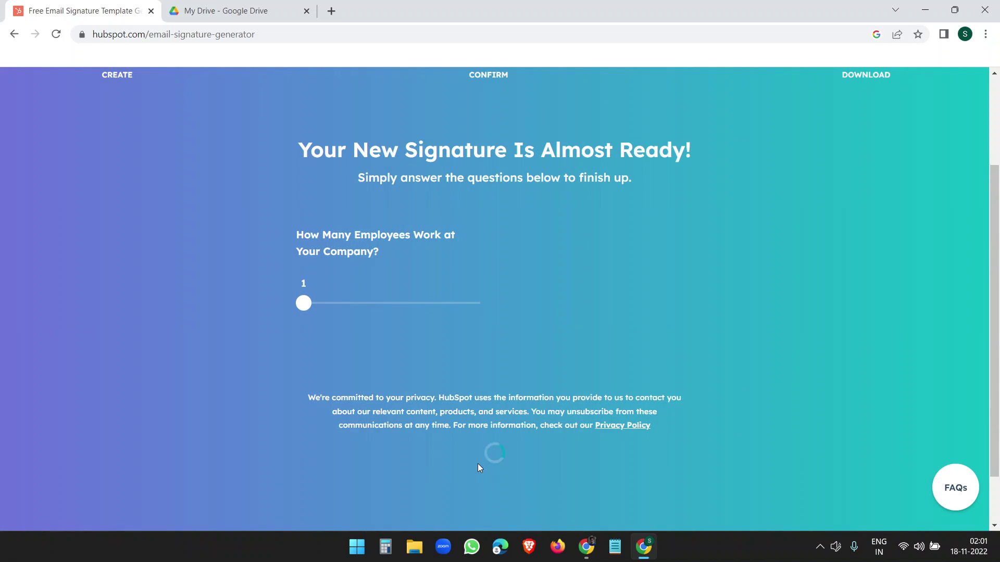
scroll(488, 394, down, 5)
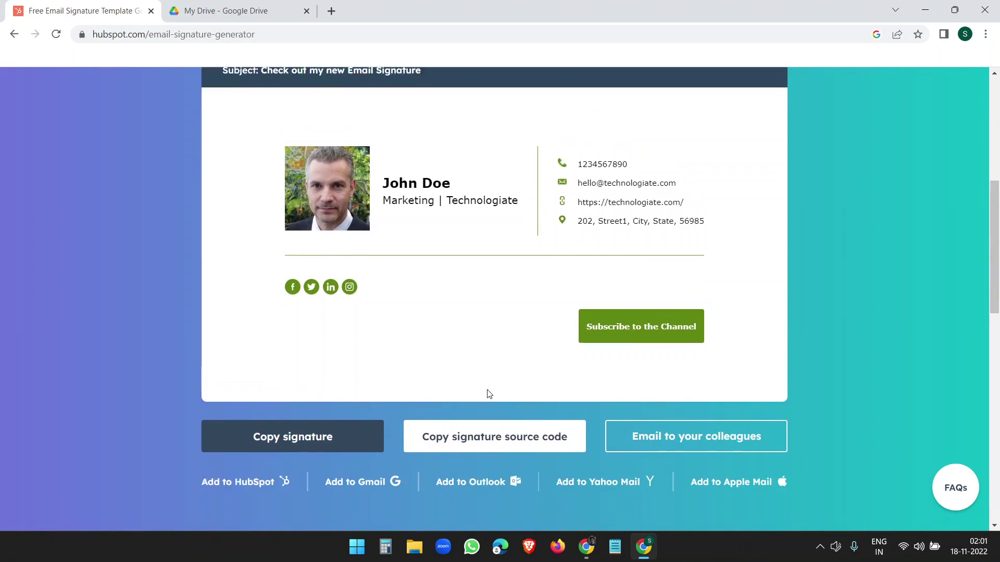
scroll(535, 344, up, 1)
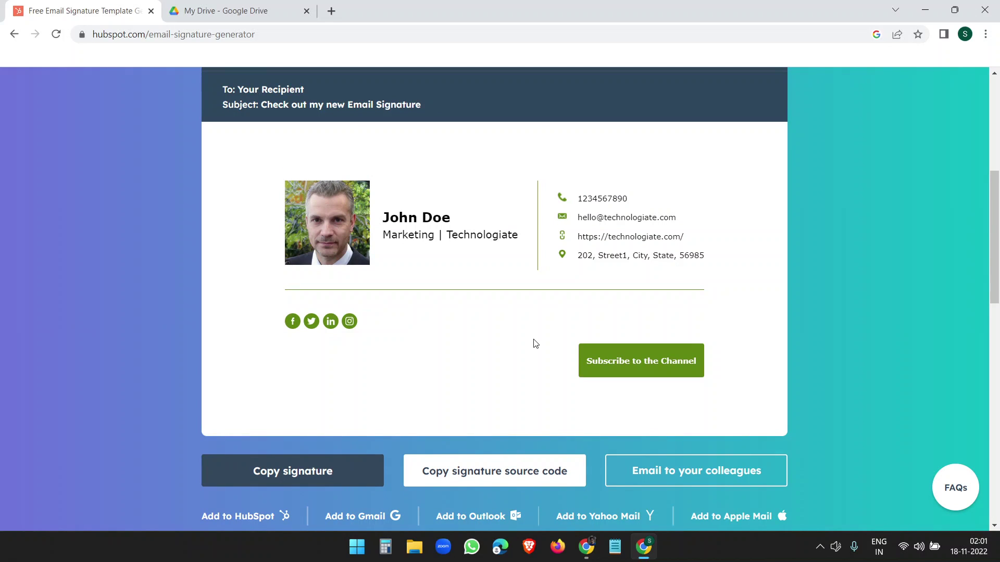
click(295, 475)
Step: Paste the signature's HTML source code into a new Notepad document, review it, then minimize Notepad
click(480, 478)
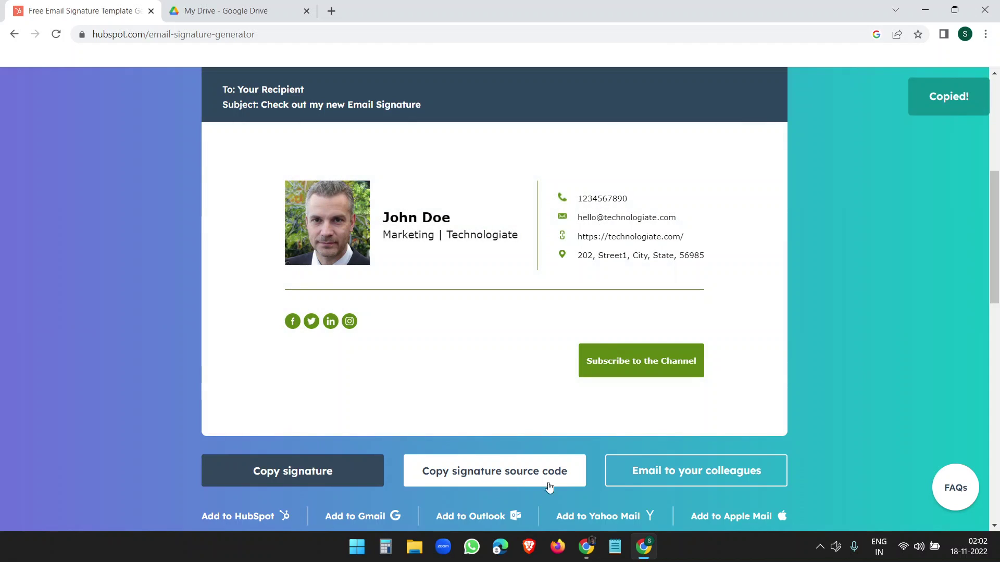
click(616, 548)
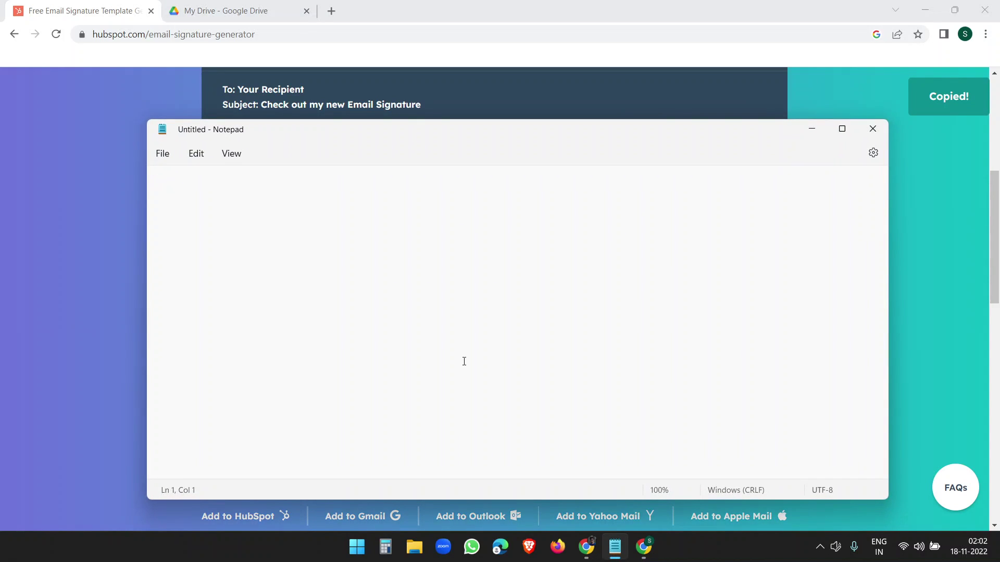
key(ctrl+v)
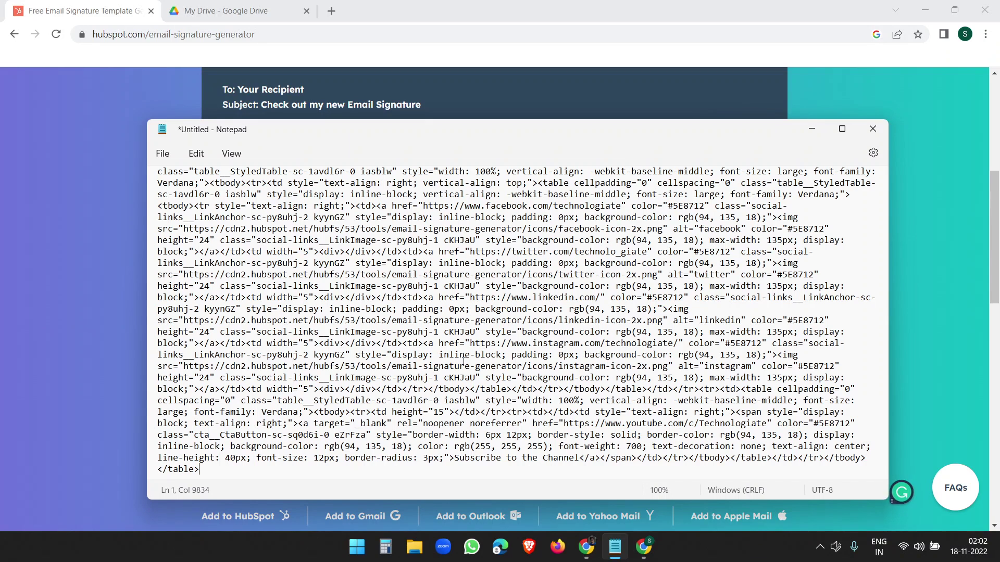
scroll(488, 342, up, 5)
scroll(488, 342, up, 7)
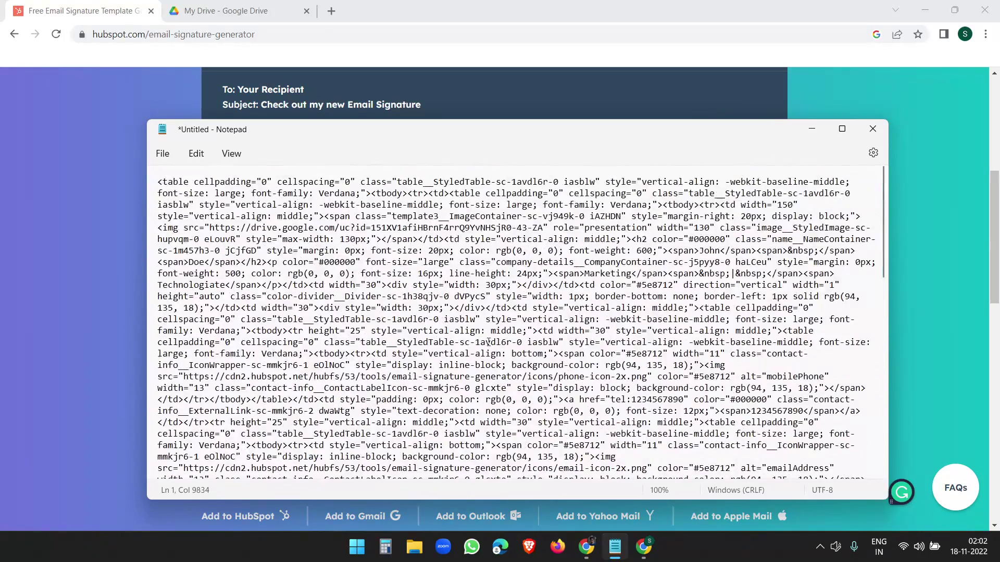
scroll(420, 434, down, 12)
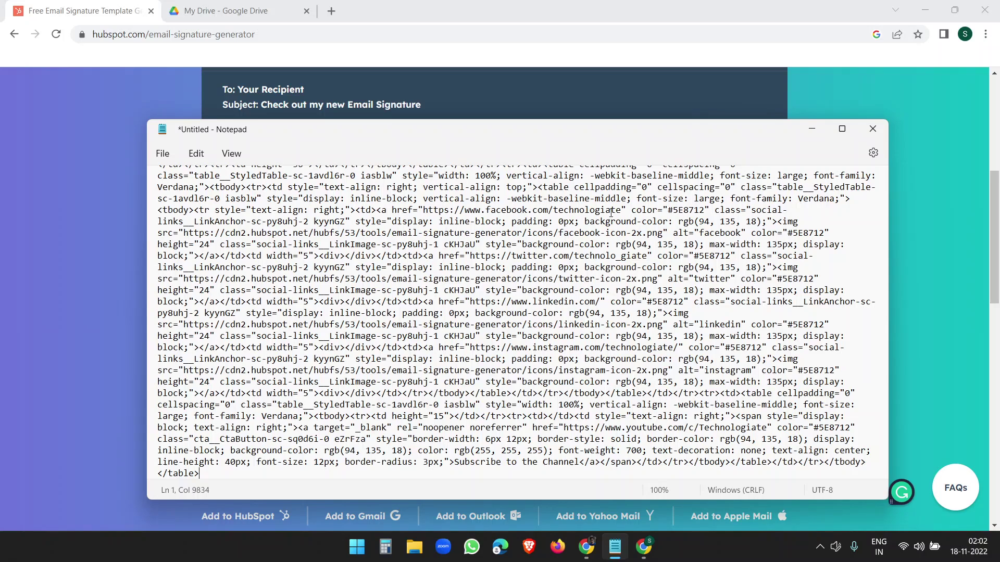
click(812, 129)
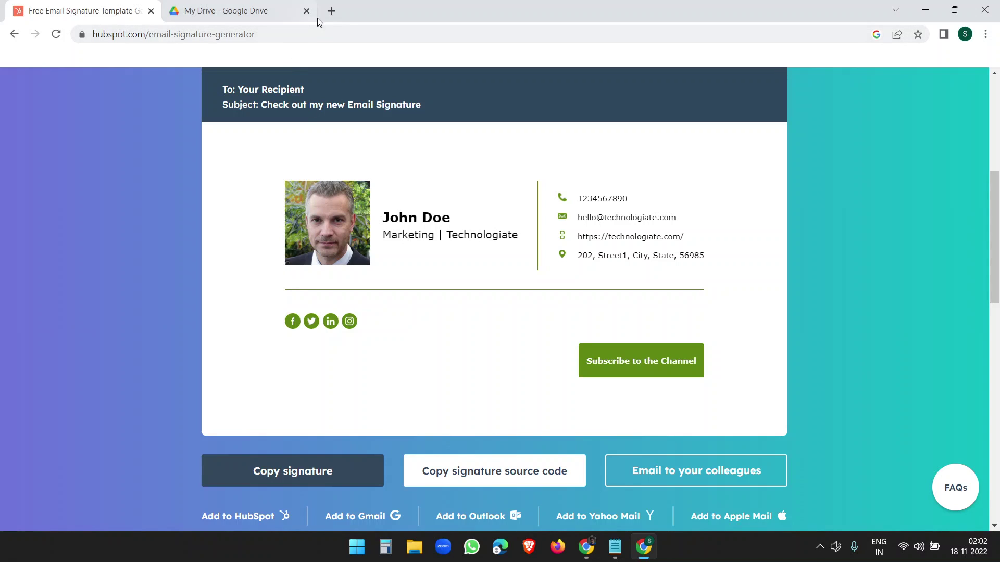
Step: In a new tab, open Gmail's full General settings and scroll to the signature section
click(332, 11)
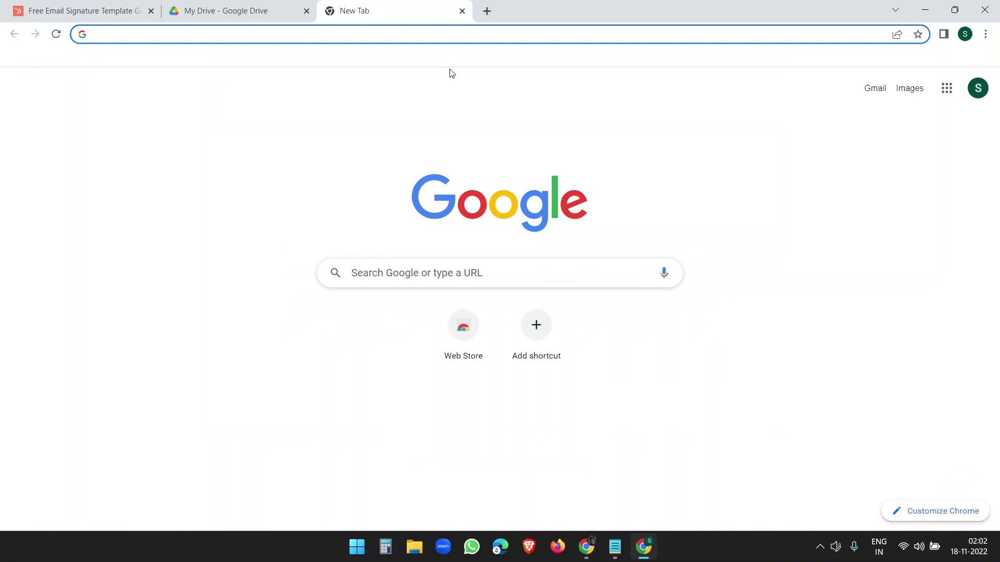
click(867, 91)
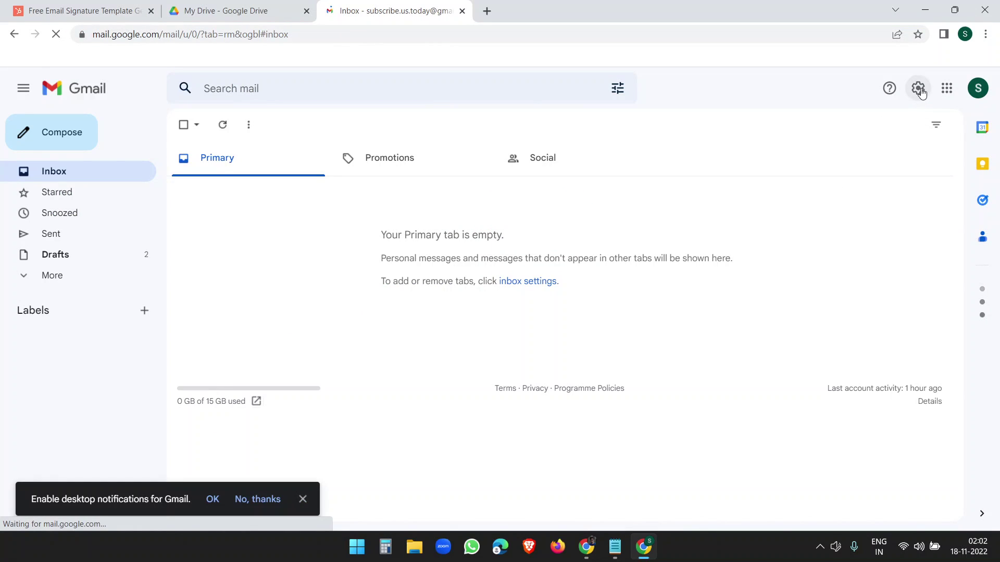
click(919, 90)
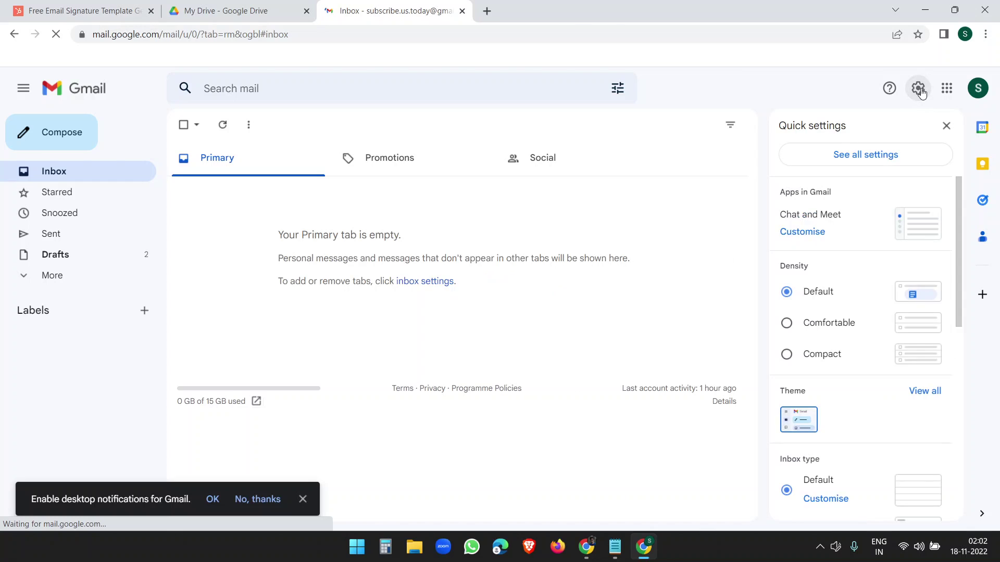
click(883, 165)
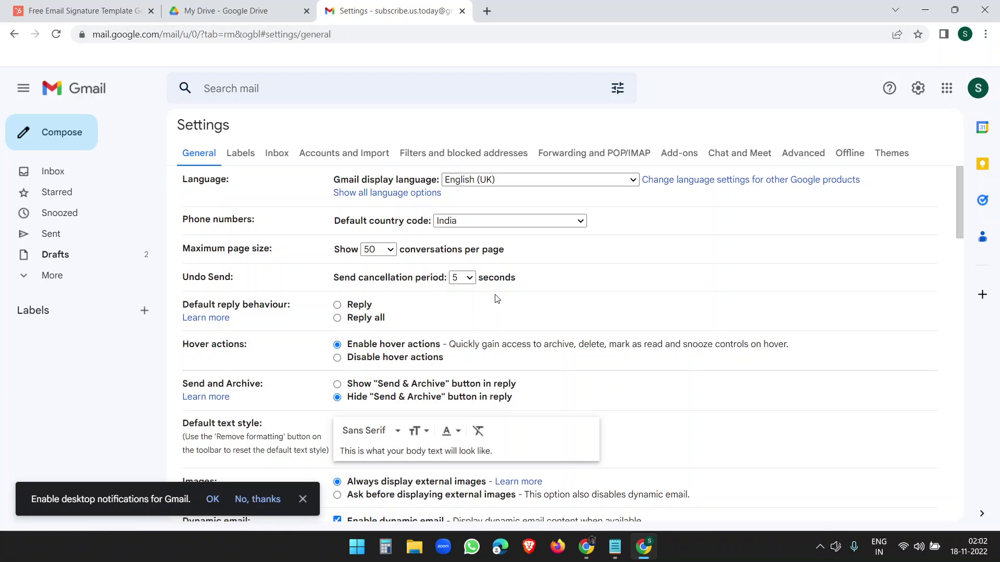
scroll(497, 299, down, 15)
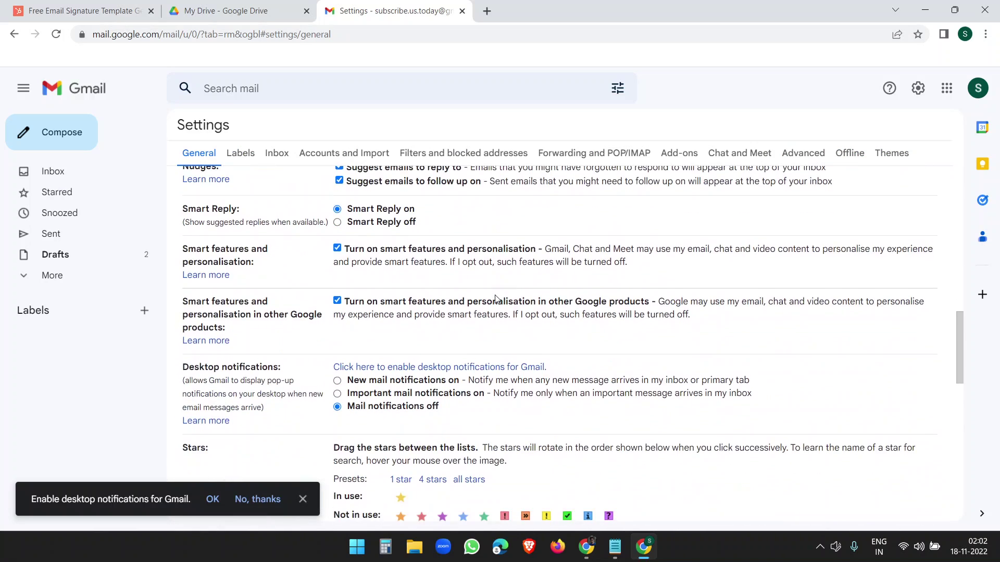
scroll(496, 299, down, 3)
click(188, 151)
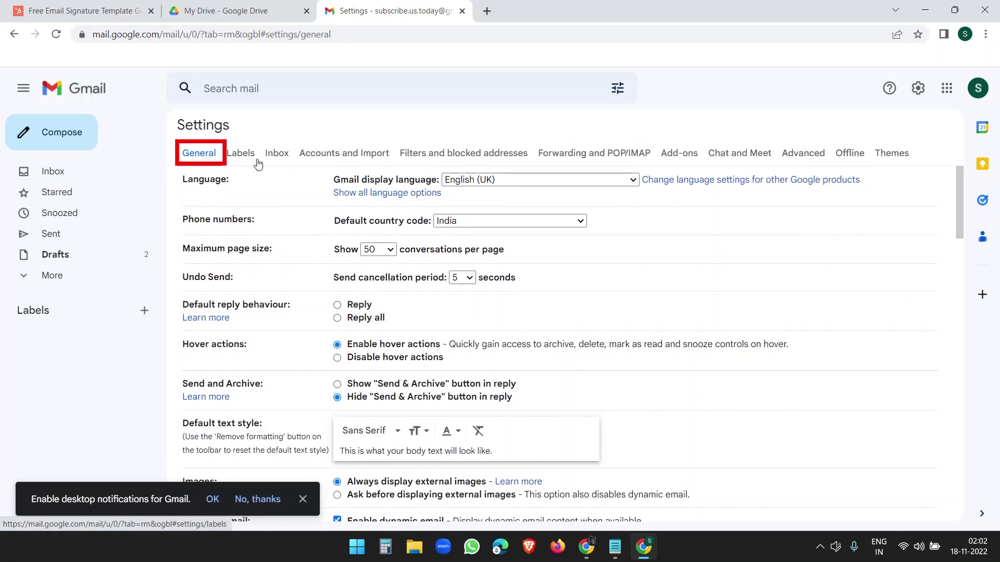
scroll(355, 225, down, 6)
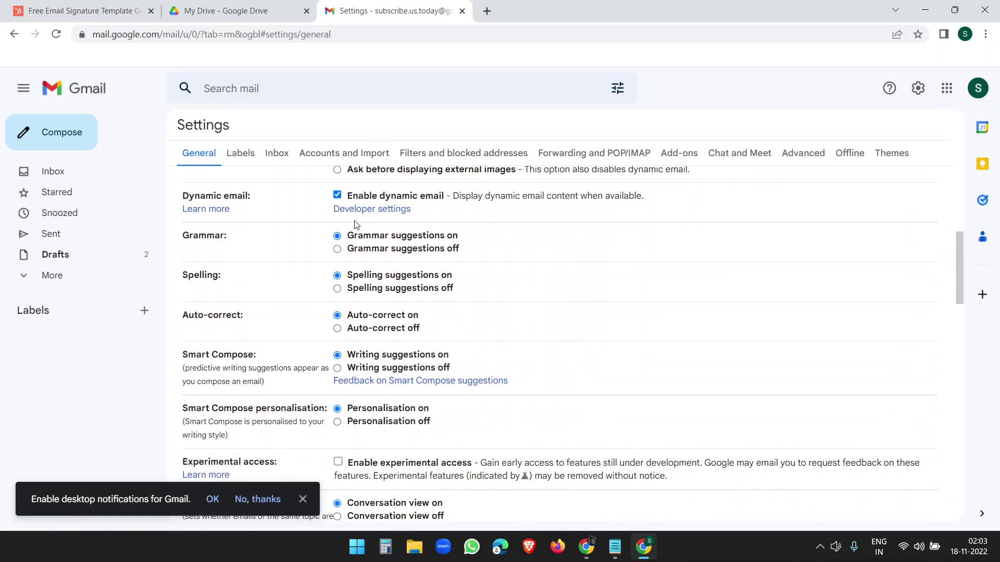
scroll(355, 225, down, 15)
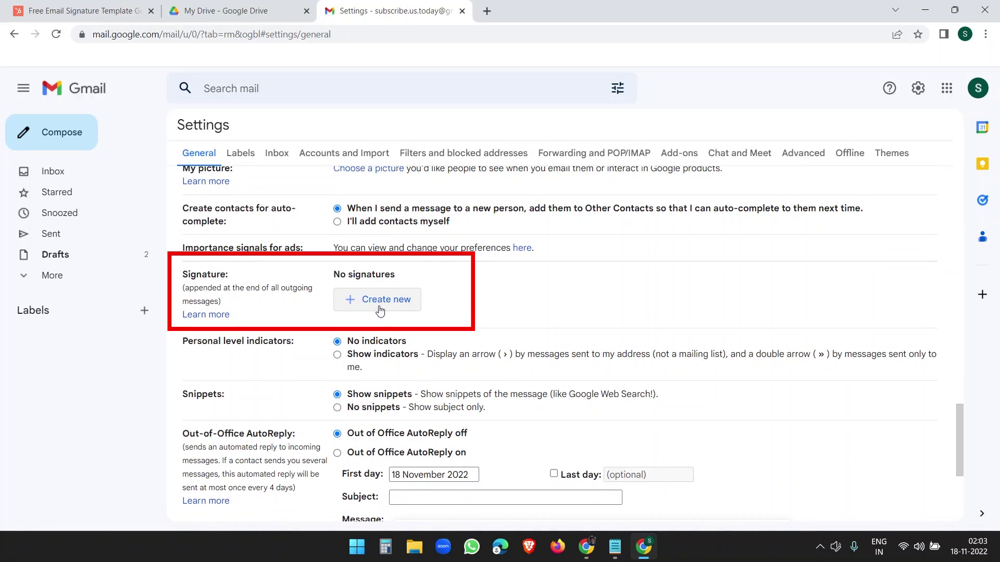
Step: Create a Gmail signature named Signature with the pasted signature, save, and dismiss the too-long alert
click(379, 310)
text(Signature)
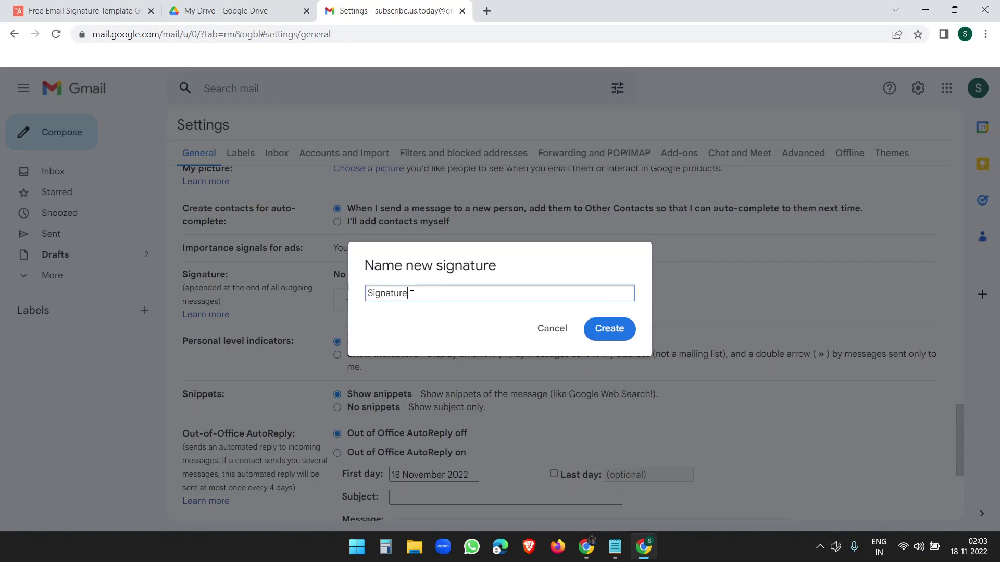
click(595, 327)
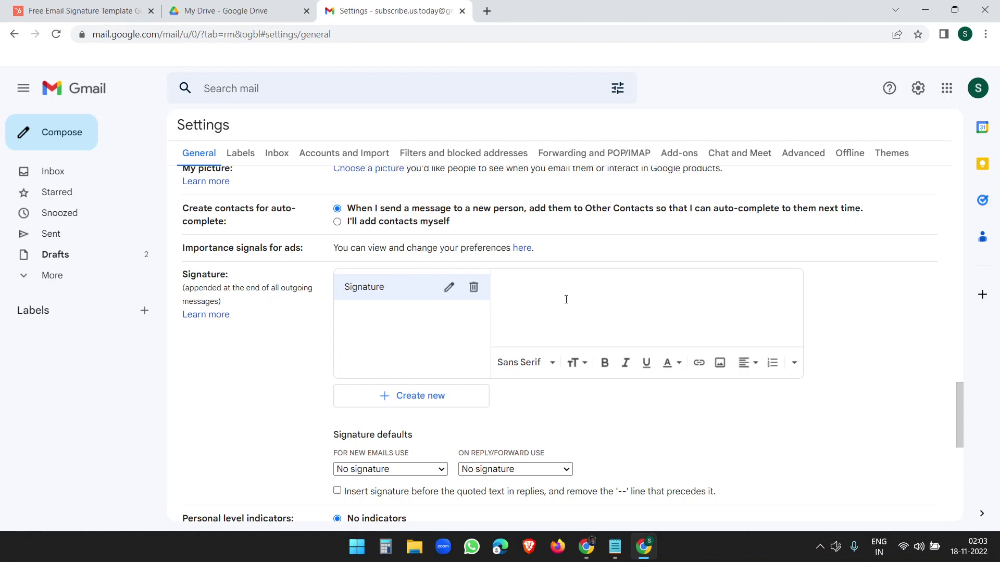
key(ctrl+v)
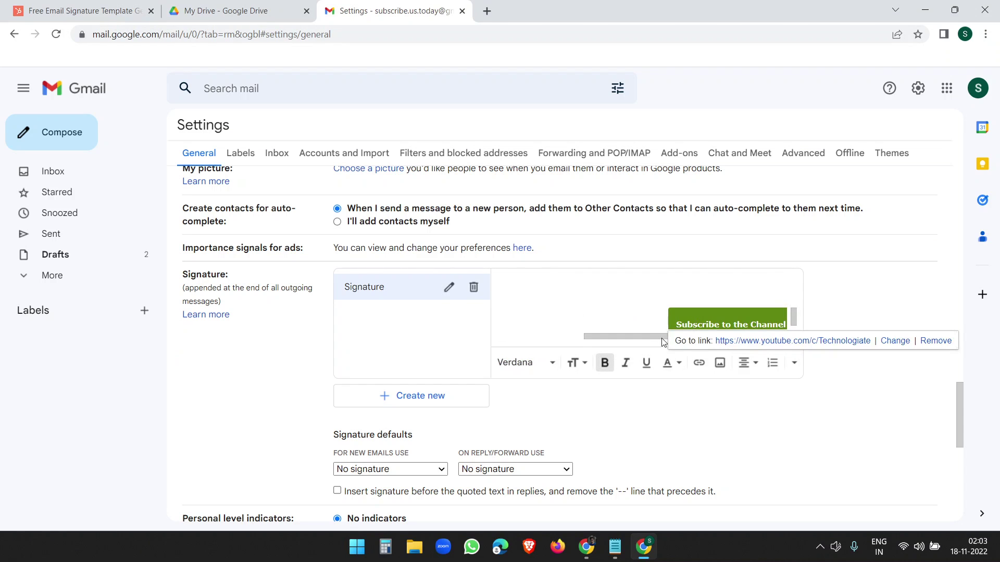
scroll(729, 312, up, 3)
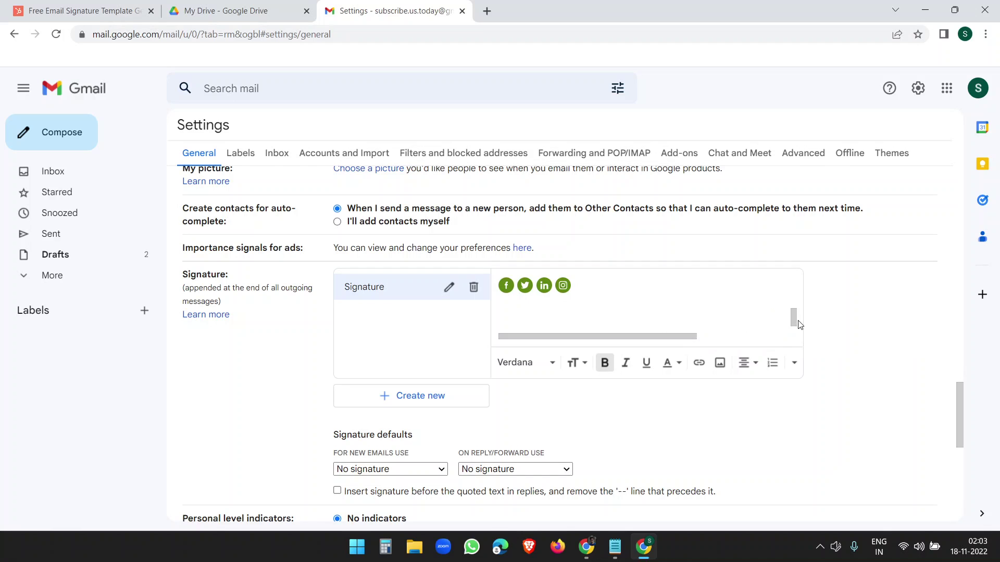
mouse_move(794, 321)
mouse_down()
mouse_move(794, 286)
mouse_move(817, 353)
mouse_up()
scroll(817, 352, down, 8)
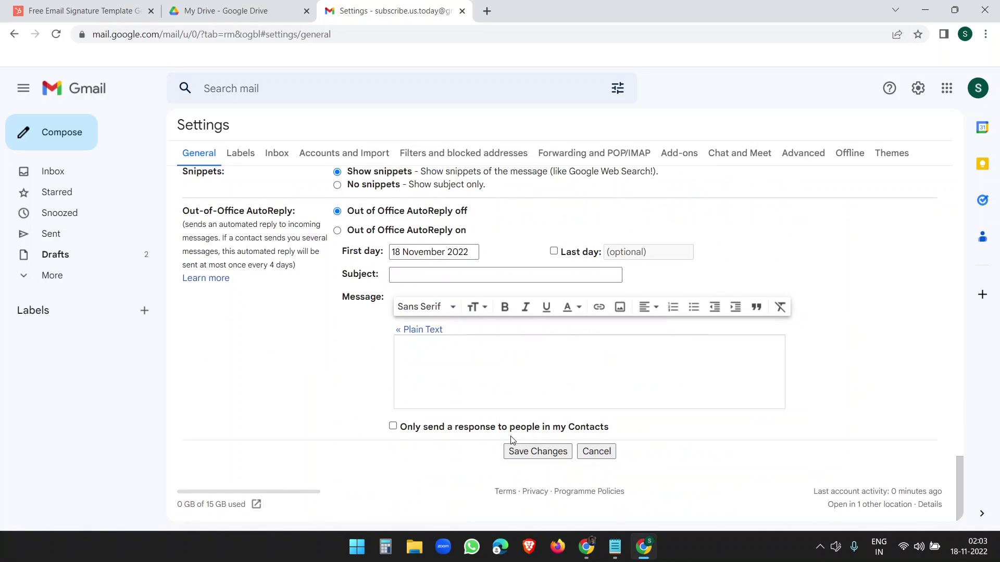
click(520, 452)
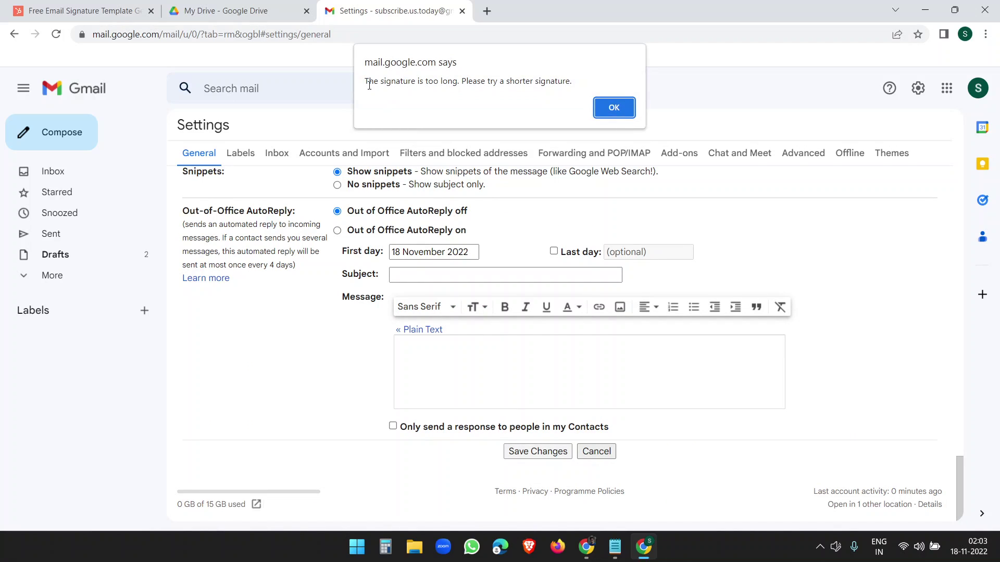
click(614, 108)
Step: Switch between the signature generator and Gmail settings to review the signature section
key(ctrl+1)
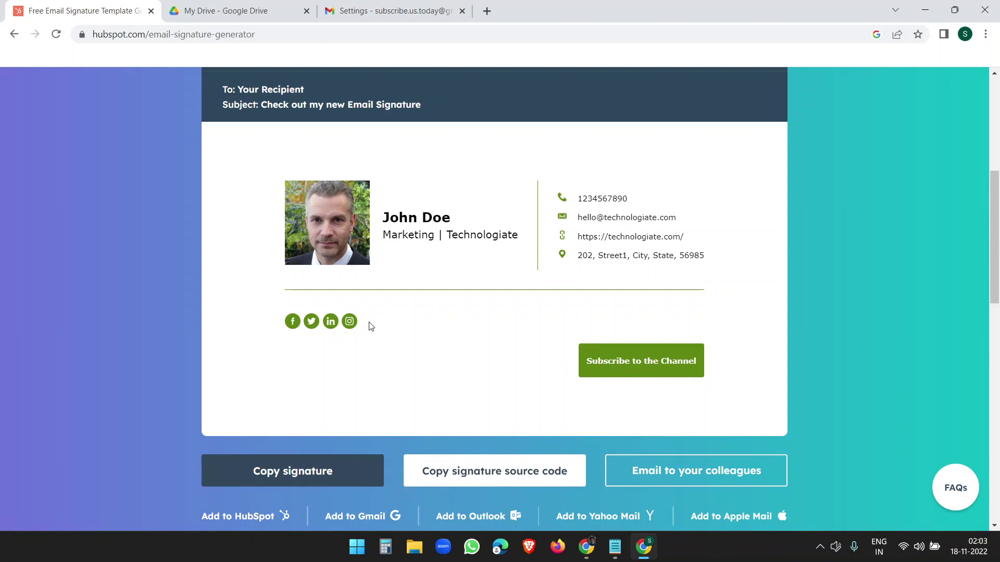
key(ctrl+3)
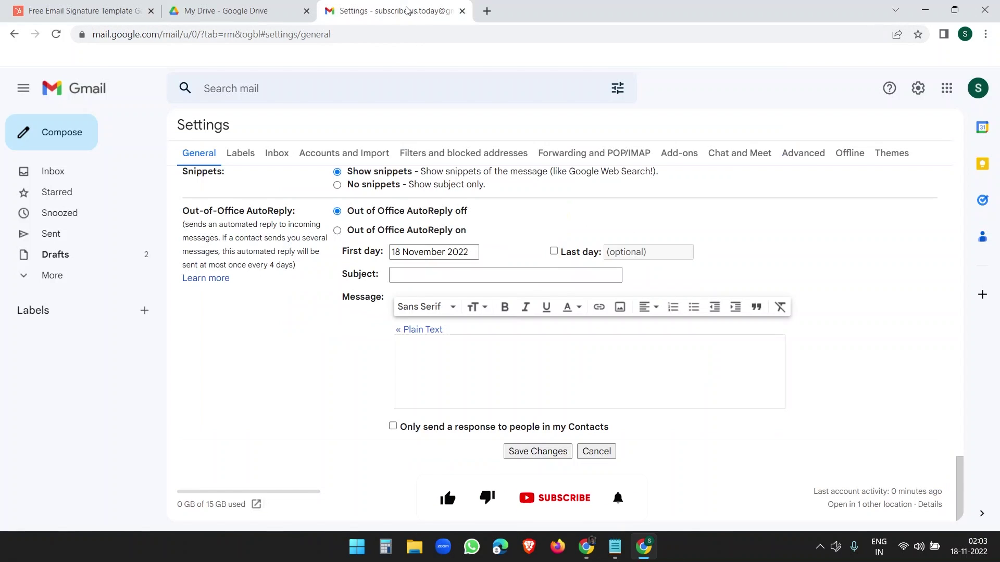
scroll(519, 333, up, 4)
click(99, 13)
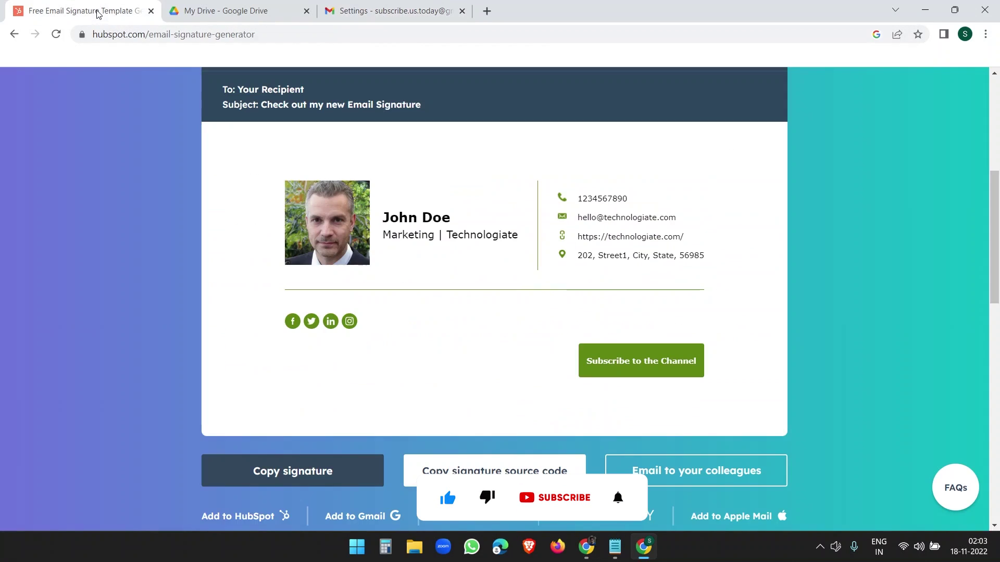
click(385, 12)
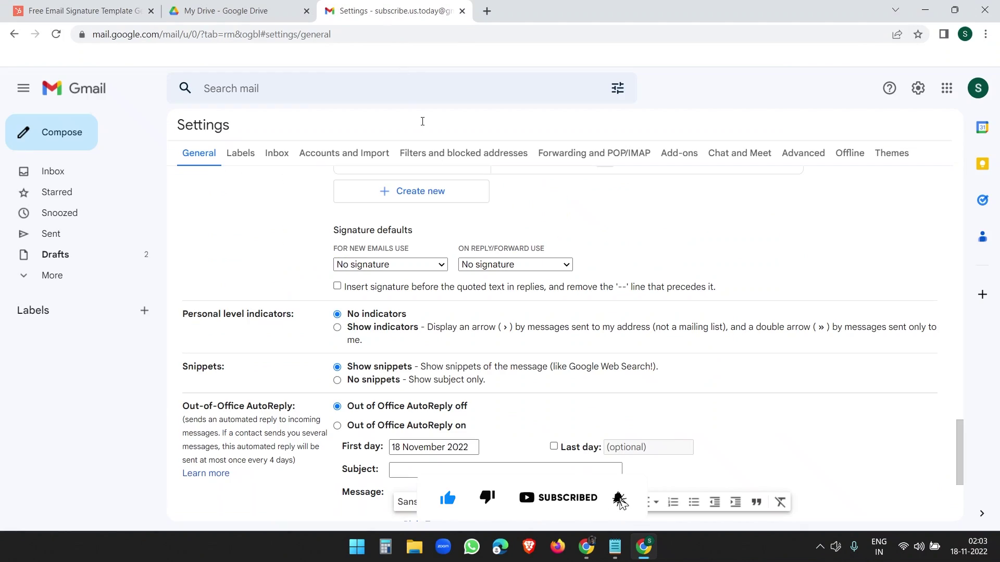
scroll(575, 329, up, 10)
scroll(574, 329, up, 10)
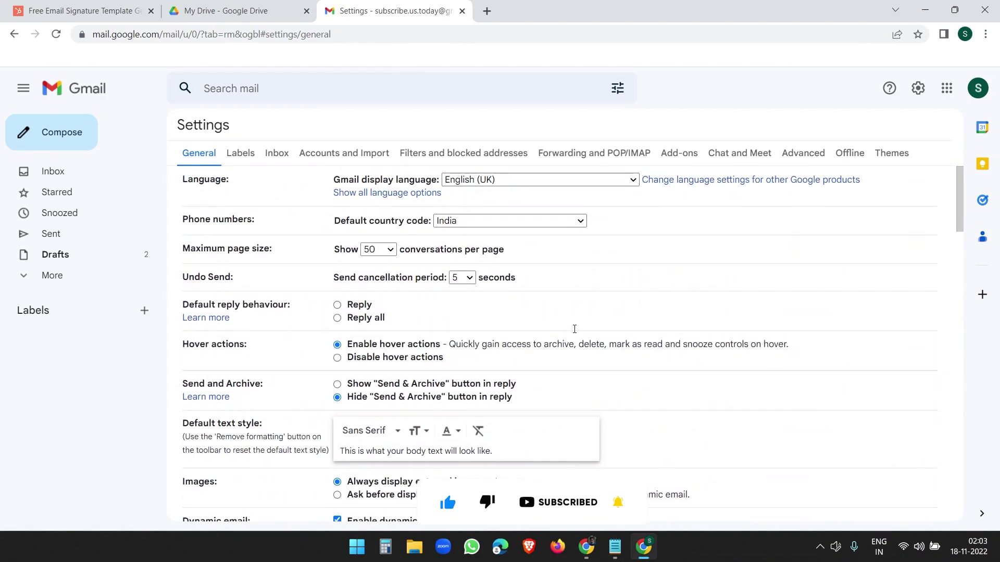
scroll(530, 289, down, 15)
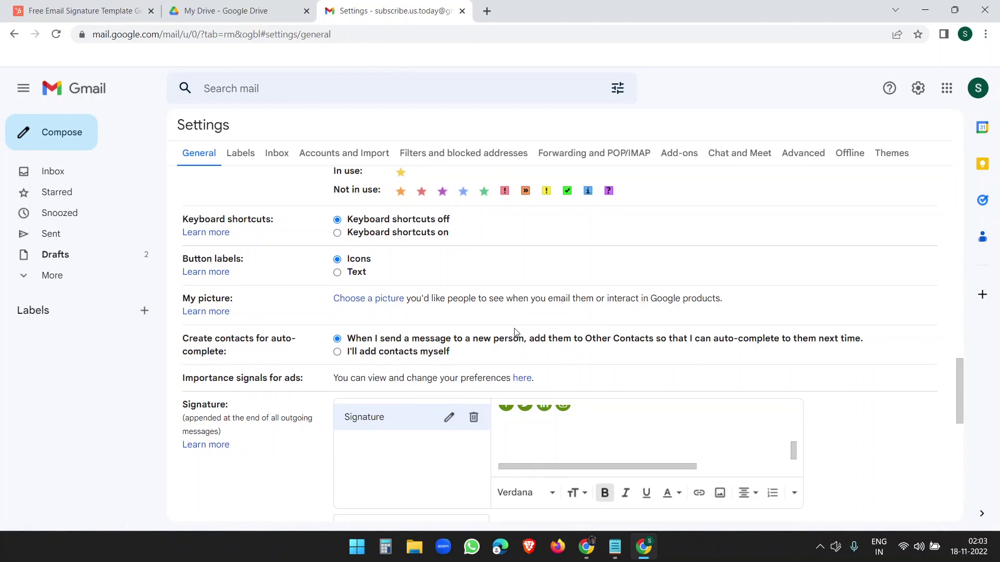
Step: Delete the Signature entry, then enable Templates in Gmail's Advanced settings and save
click(472, 417)
click(604, 327)
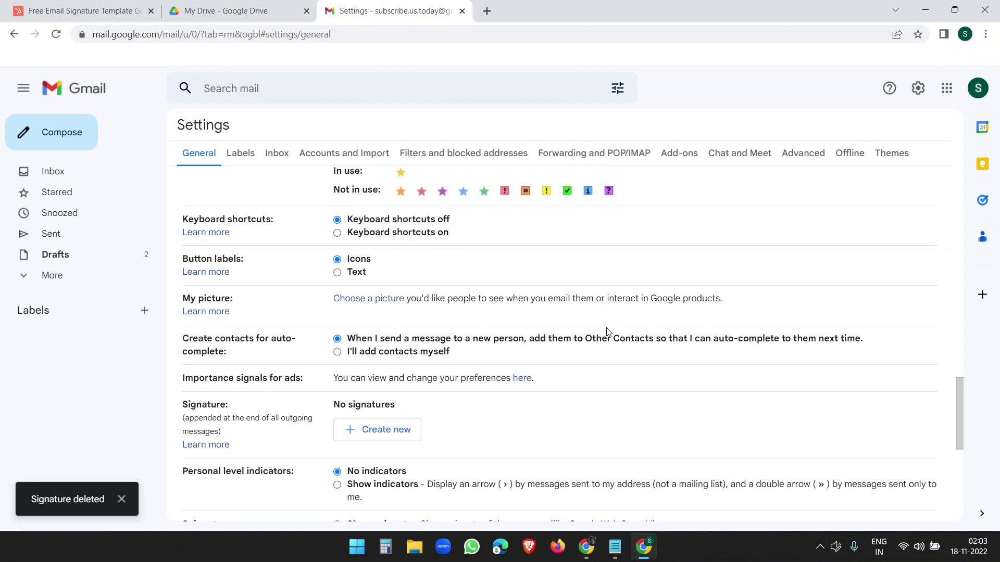
scroll(651, 368, up, 10)
click(796, 153)
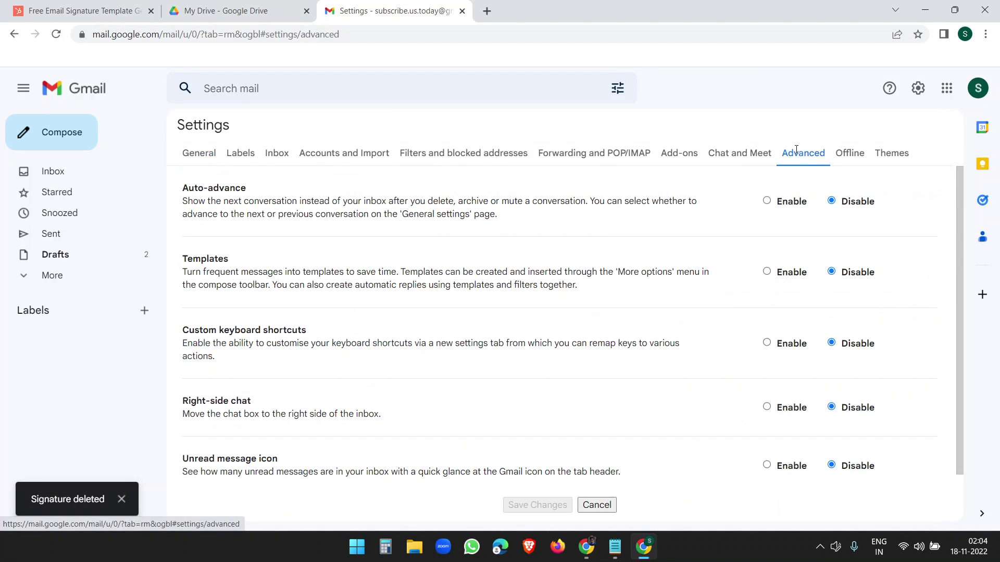
click(766, 272)
click(534, 505)
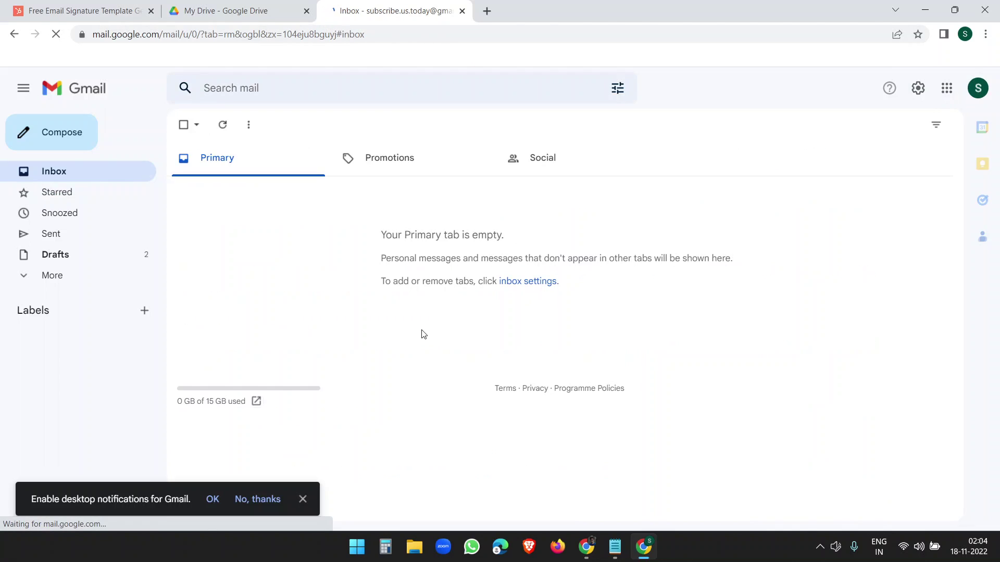
Step: Compose a new email with the John Doe signature pasted below a blank line, enlarged to full view
click(62, 134)
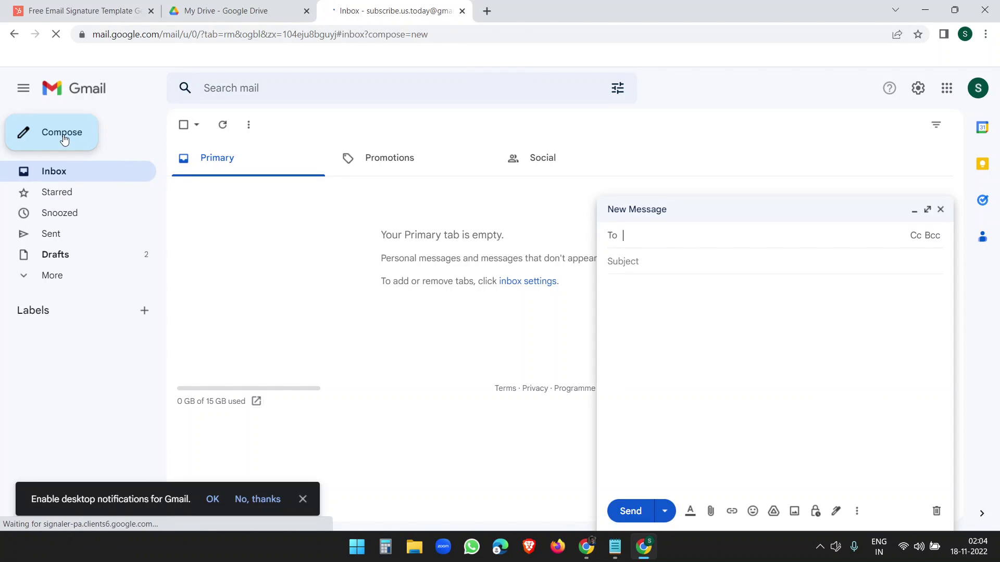
click(629, 293)
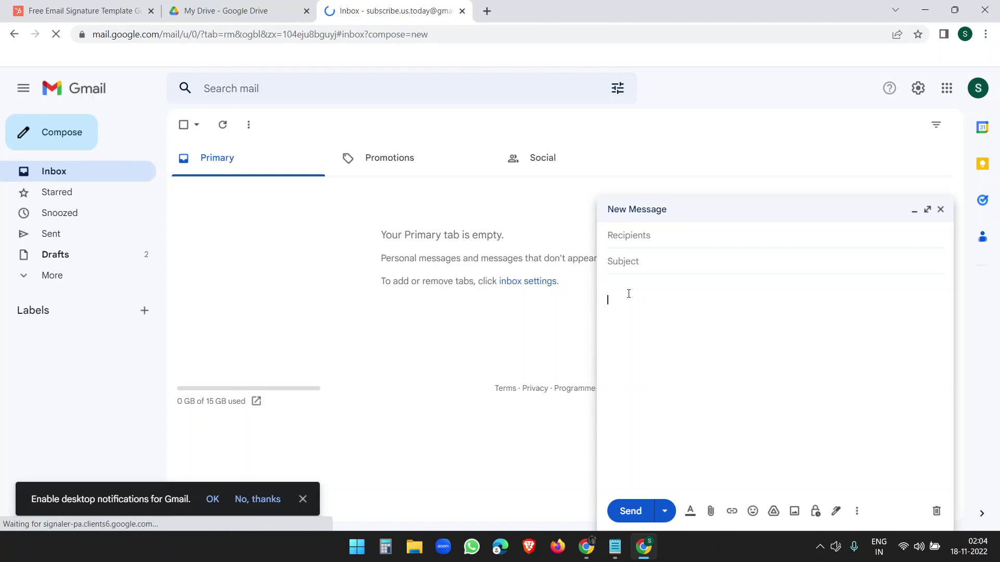
key(Return)
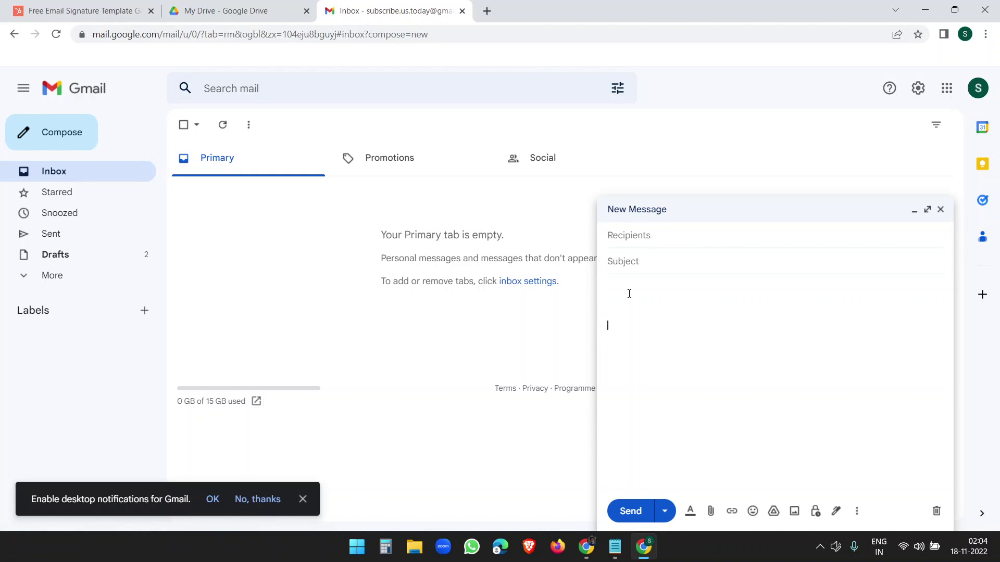
key(ctrl+v)
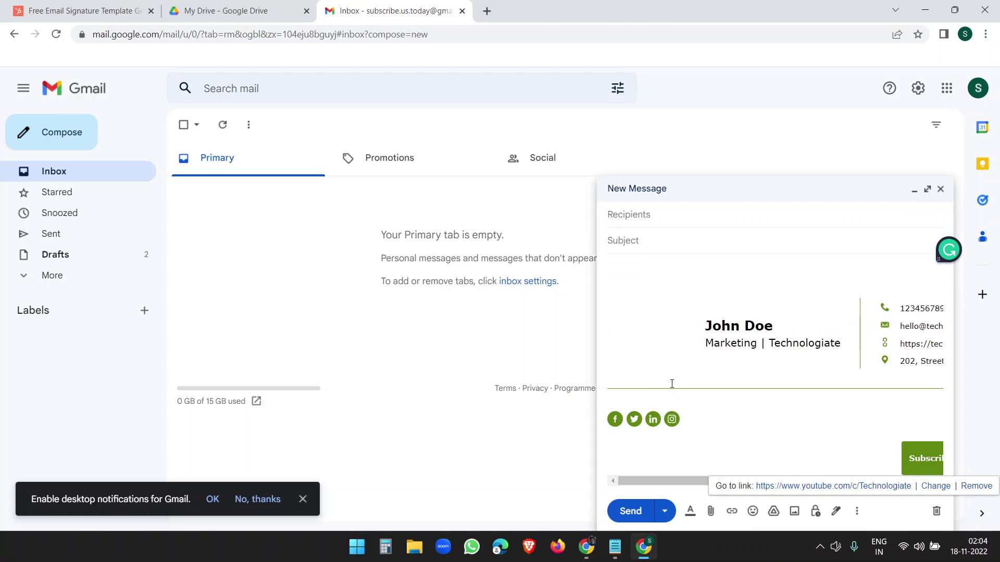
click(928, 171)
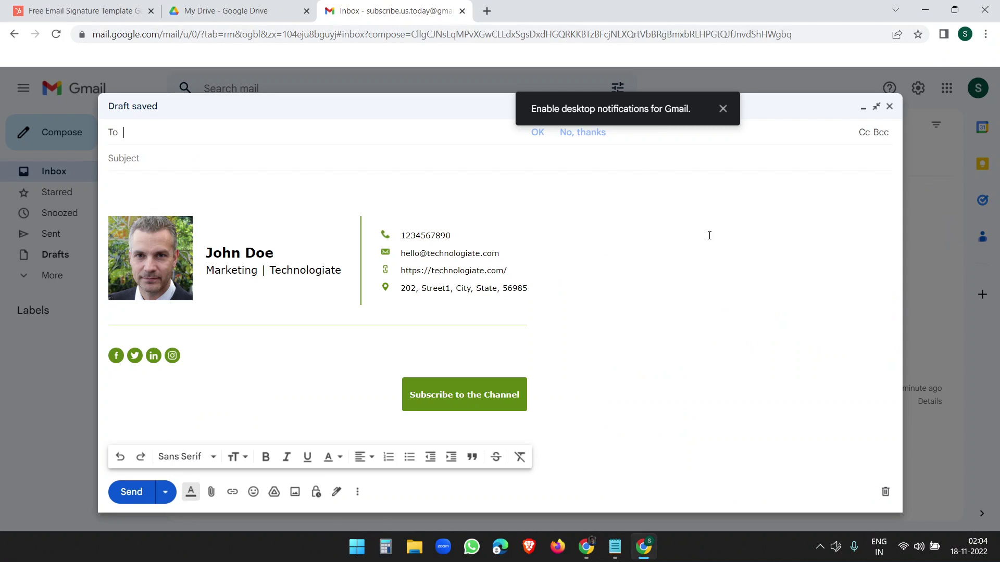
click(723, 109)
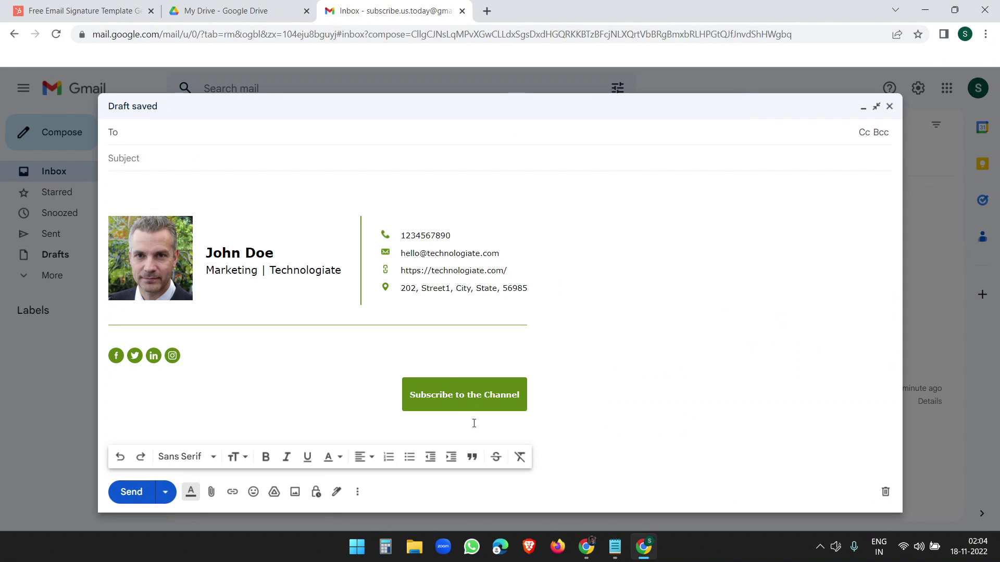
Step: Save the message as a new template named Signature, then discard the draft
click(358, 494)
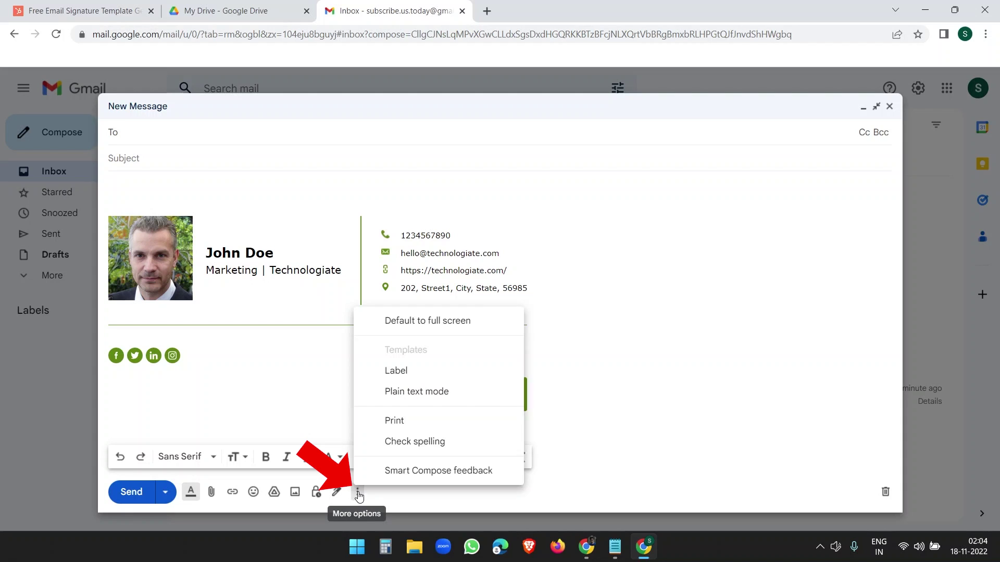
mouse_move(432, 358)
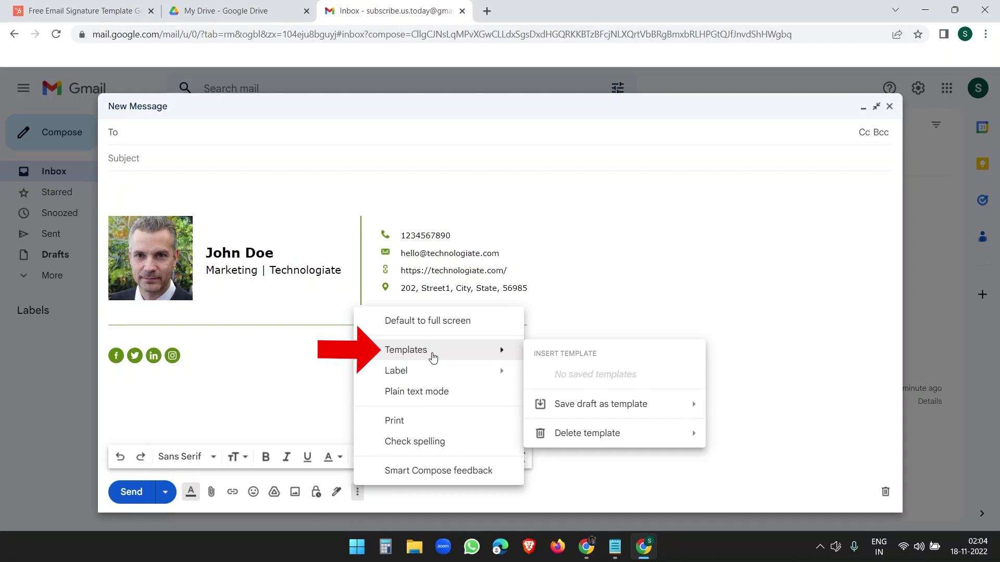
mouse_move(586, 411)
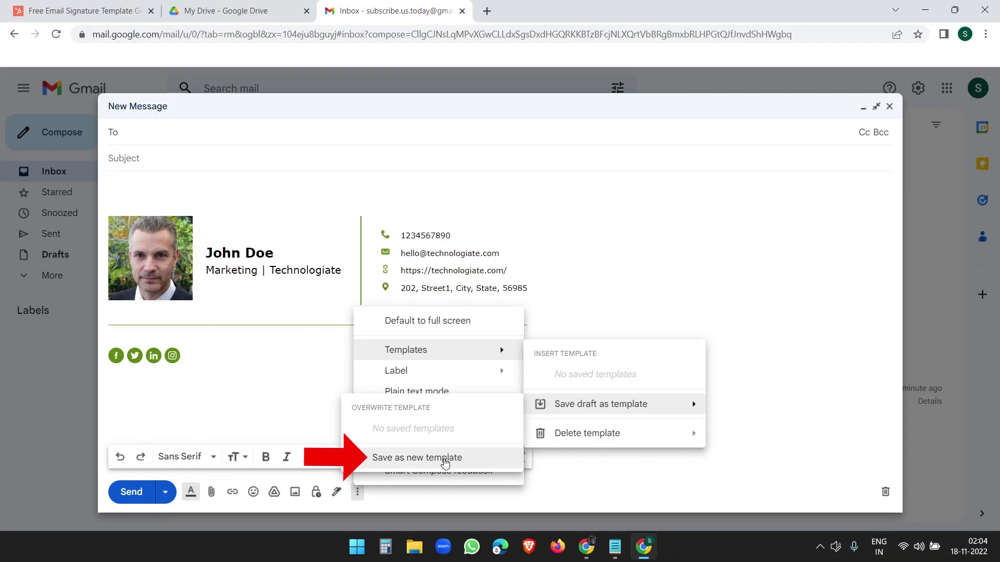
click(445, 463)
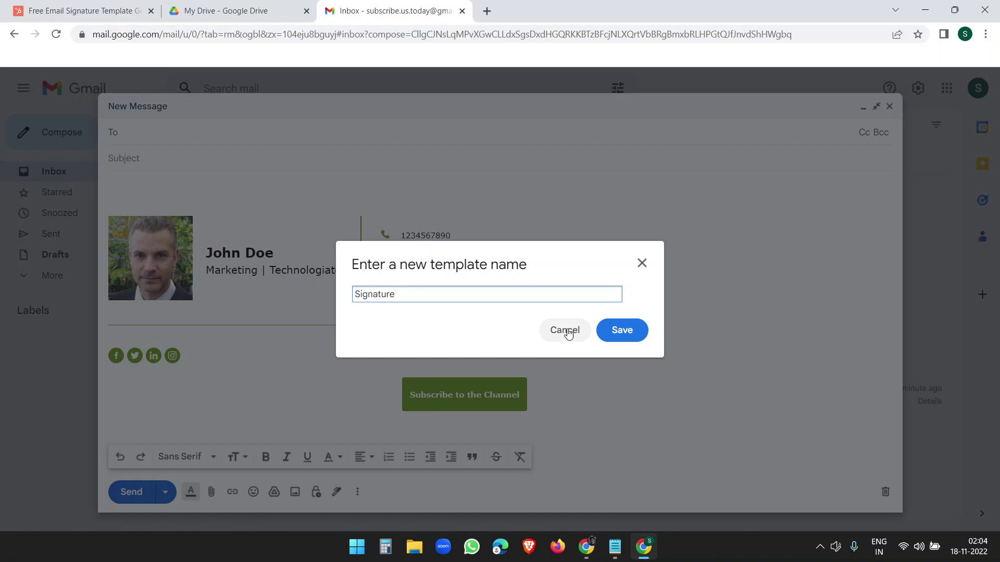
click(623, 330)
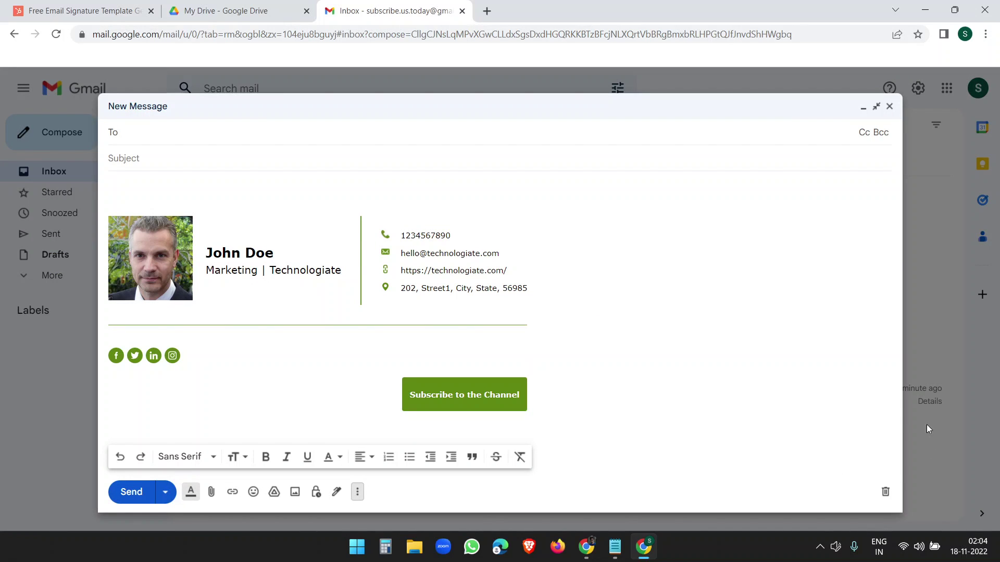
click(886, 492)
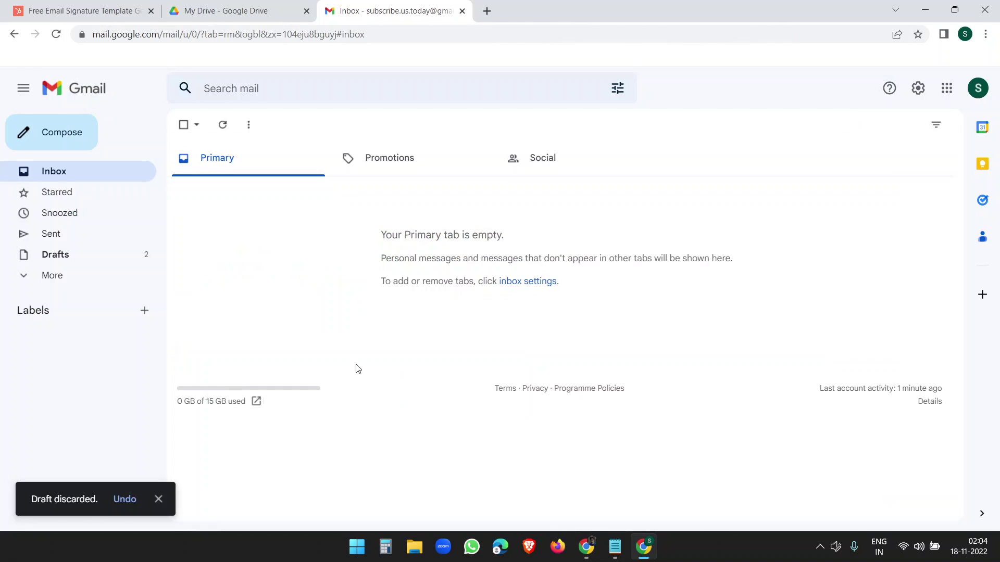
click(71, 149)
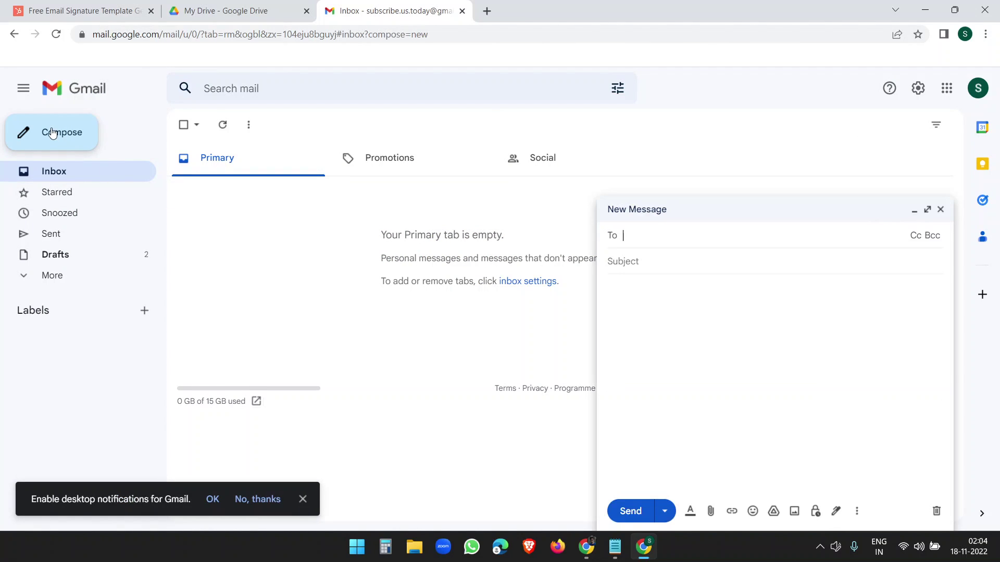
click(644, 358)
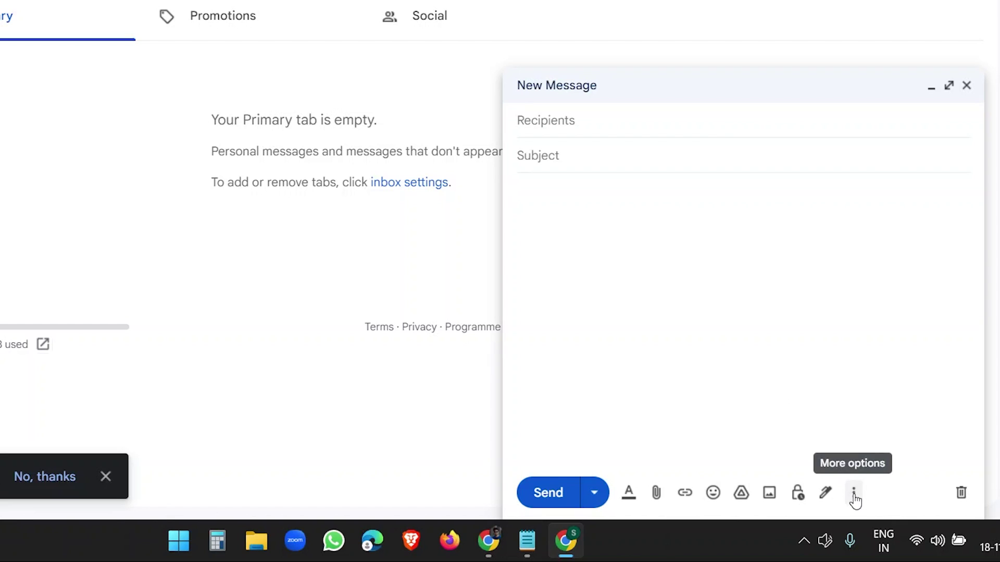
click(853, 494)
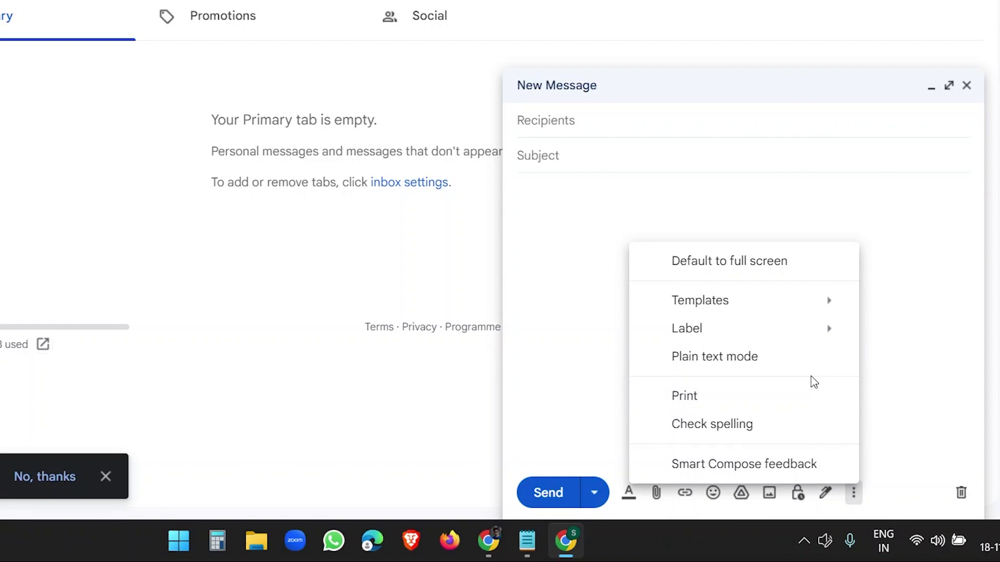
mouse_move(709, 305)
click(503, 336)
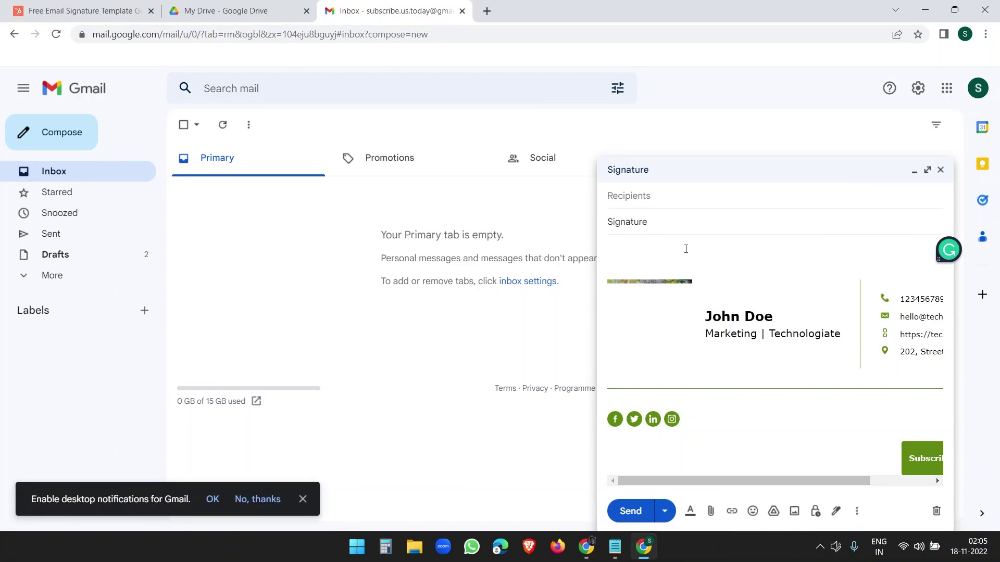
click(927, 189)
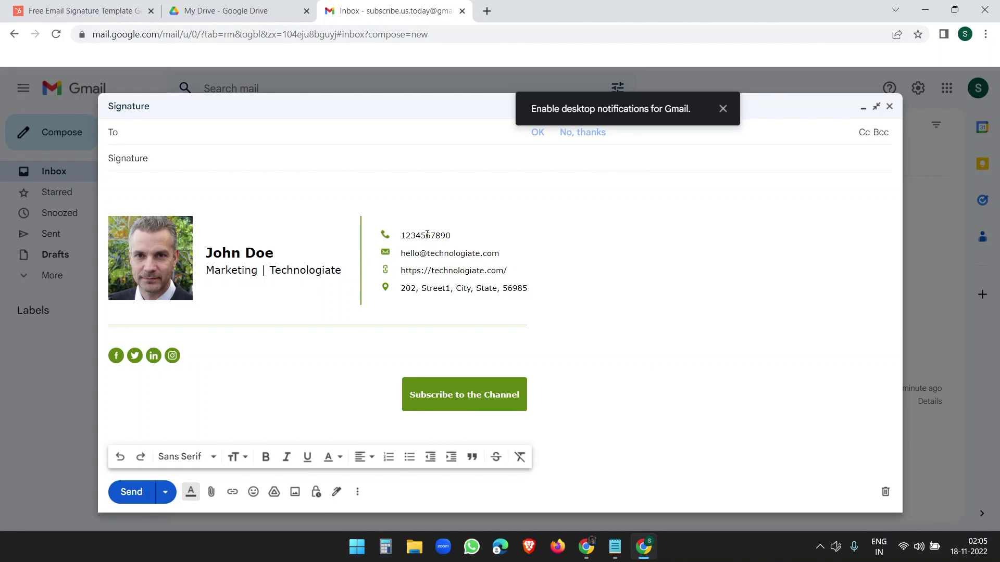
click(427, 234)
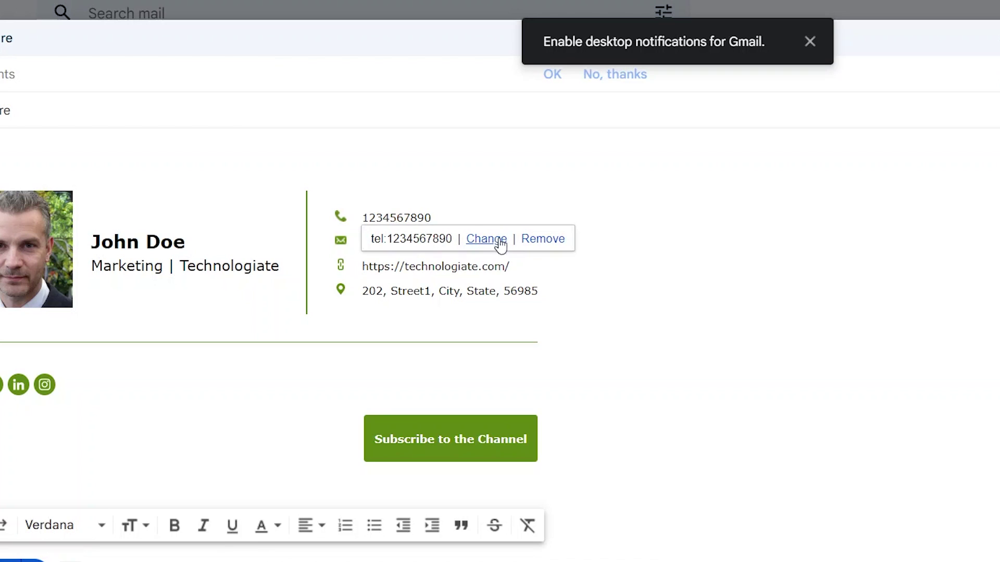
click(657, 241)
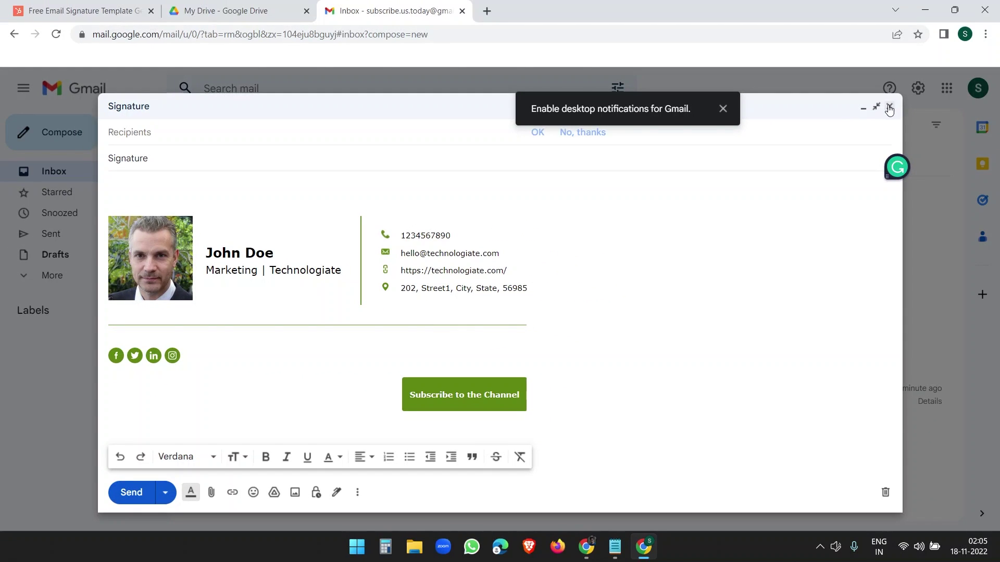
click(891, 104)
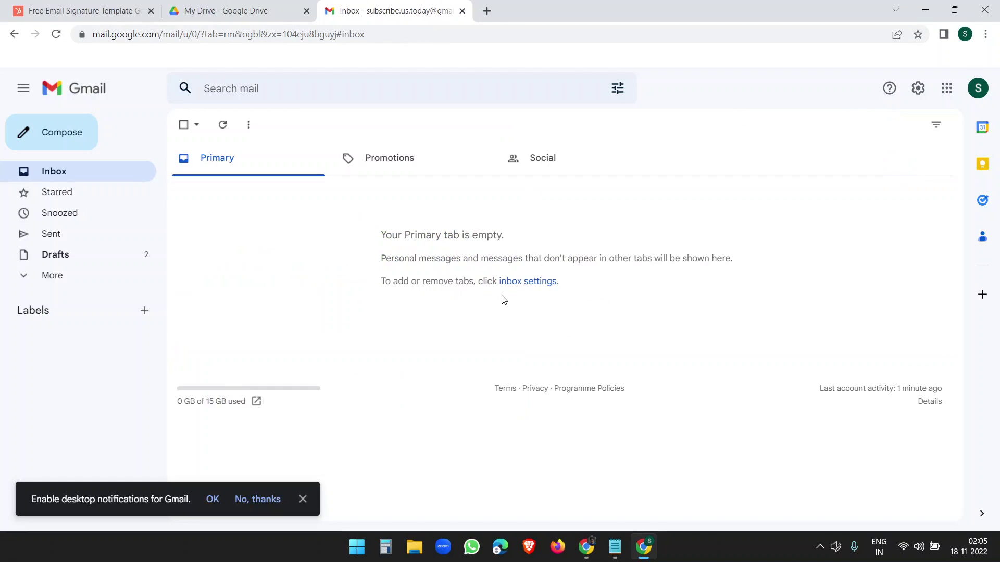
Step: Paste the John Doe signature into Yahoo Mail's Writing email signature box, then start a new message
click(587, 547)
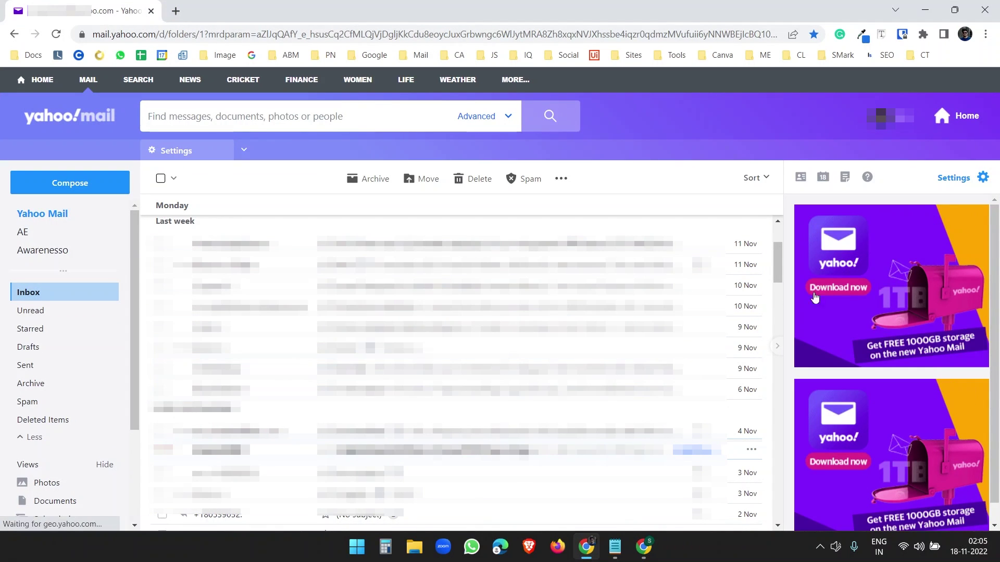
click(953, 177)
click(44, 258)
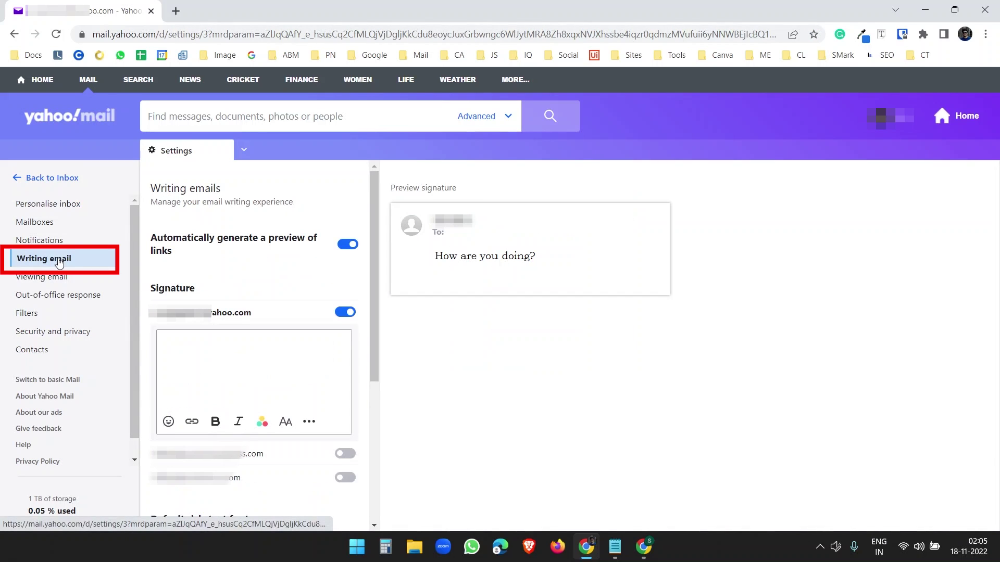
click(199, 348)
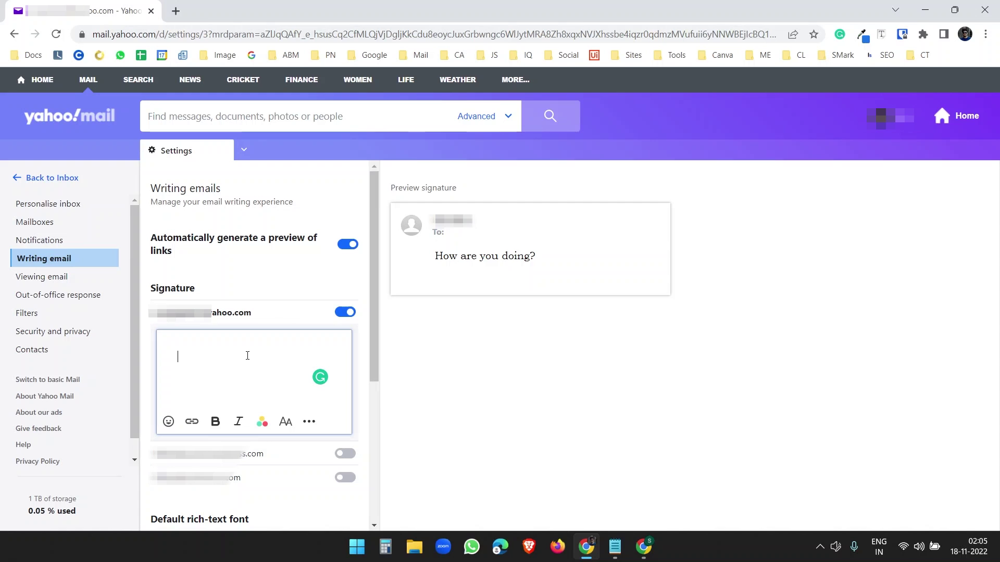
text(John Doe Marketing | Technologiate)
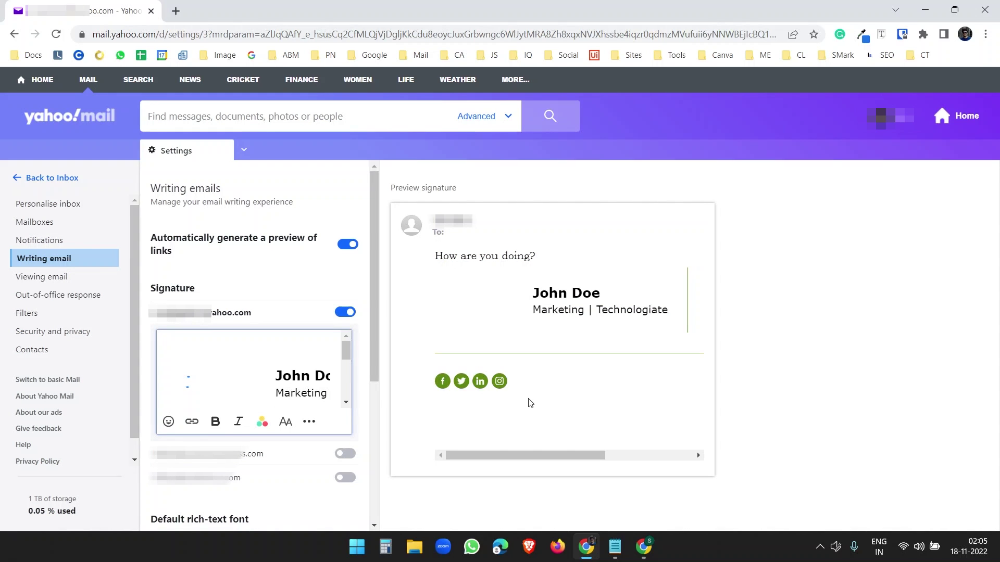
mouse_move(526, 457)
mouse_down()
mouse_move(665, 467)
mouse_move(647, 473)
mouse_up()
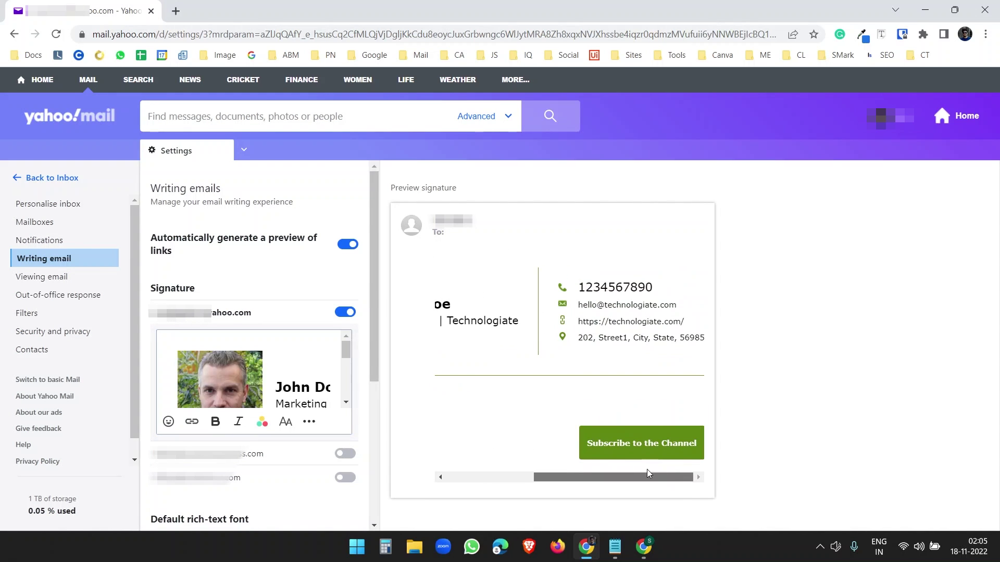
click(67, 180)
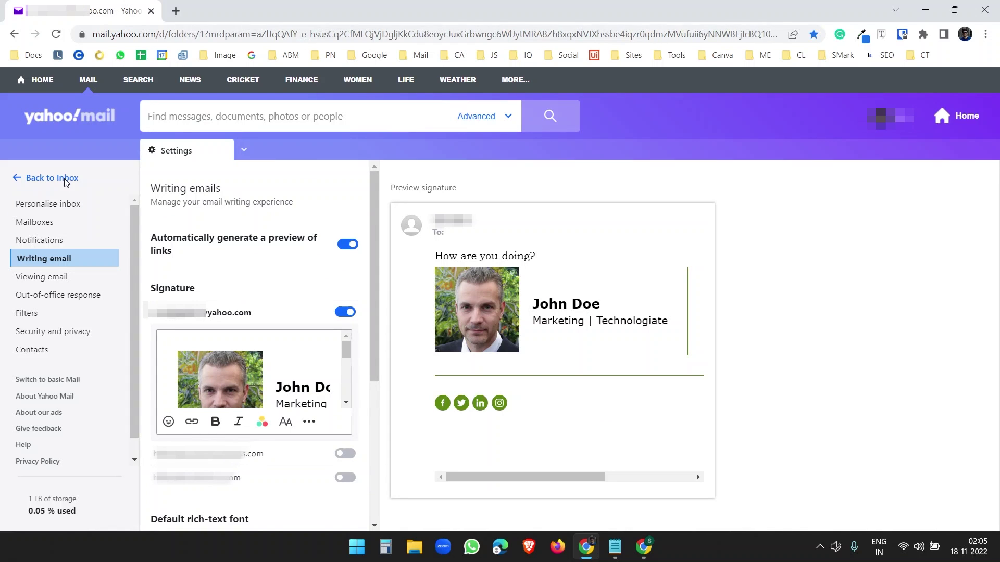
click(70, 188)
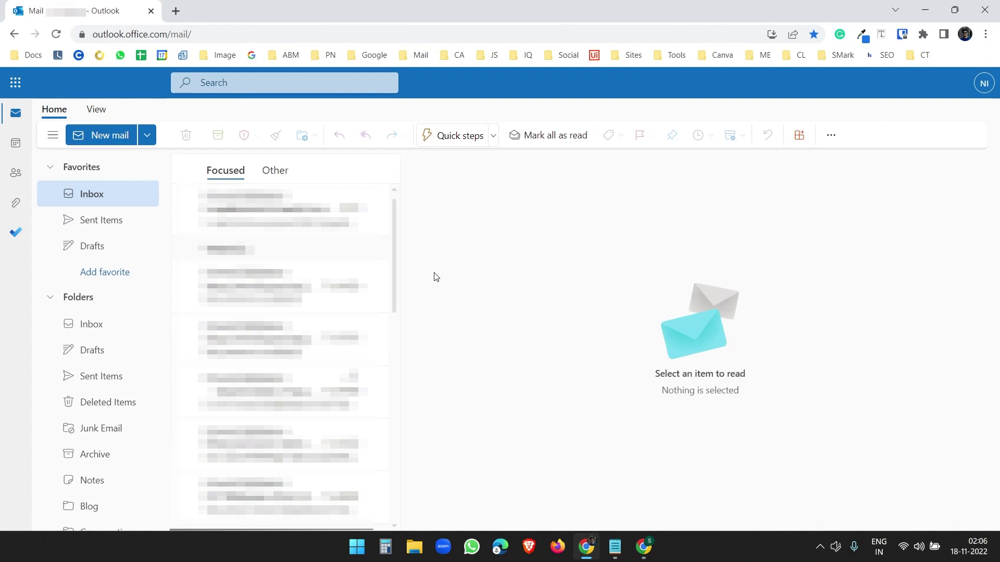
Step: Open Outlook's full settings at the Mail > Compose and reply page
click(890, 84)
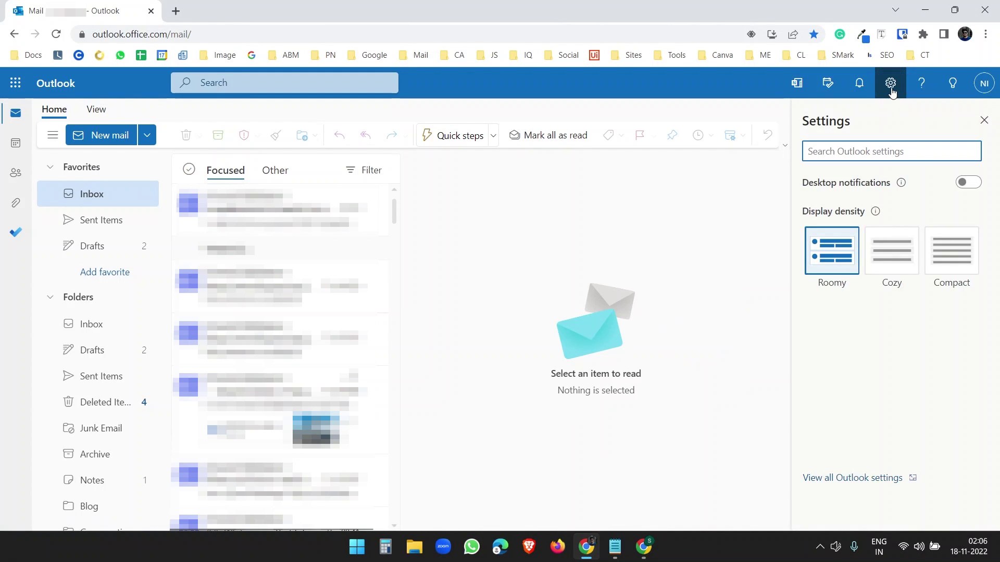
click(851, 478)
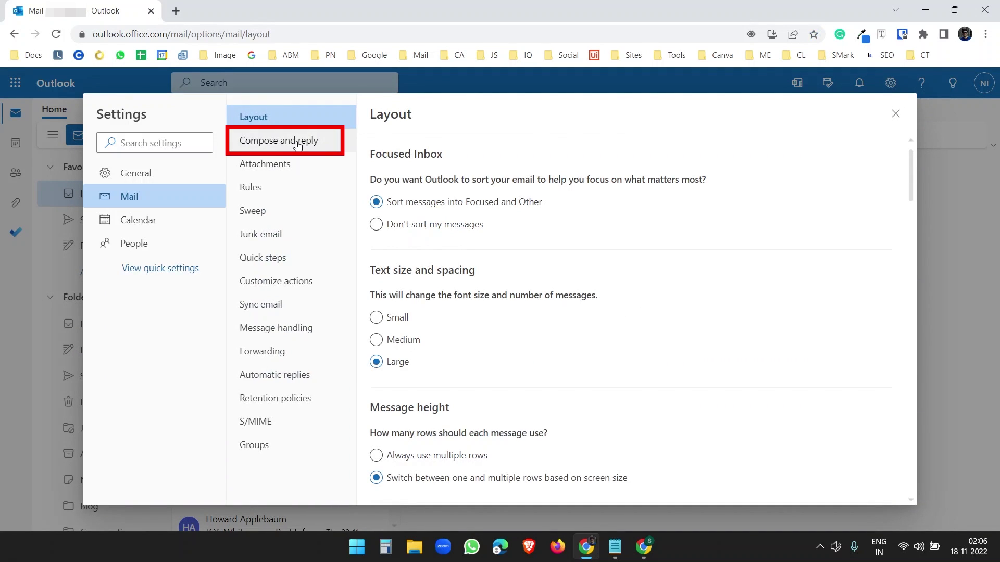
click(298, 145)
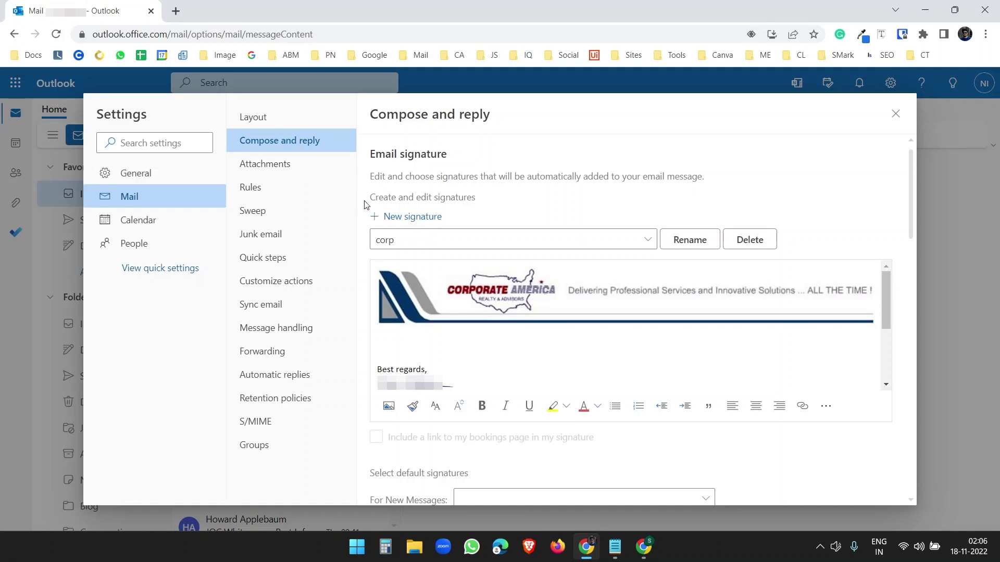
Step: Create a new Outlook signature named Signature with the pasted John Doe signature and save it
click(394, 217)
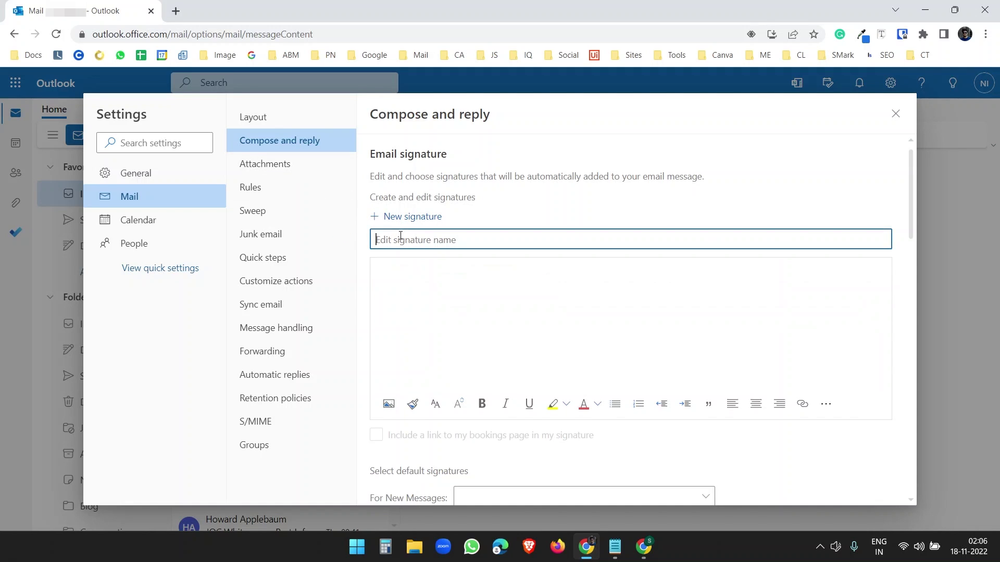
text(Signature)
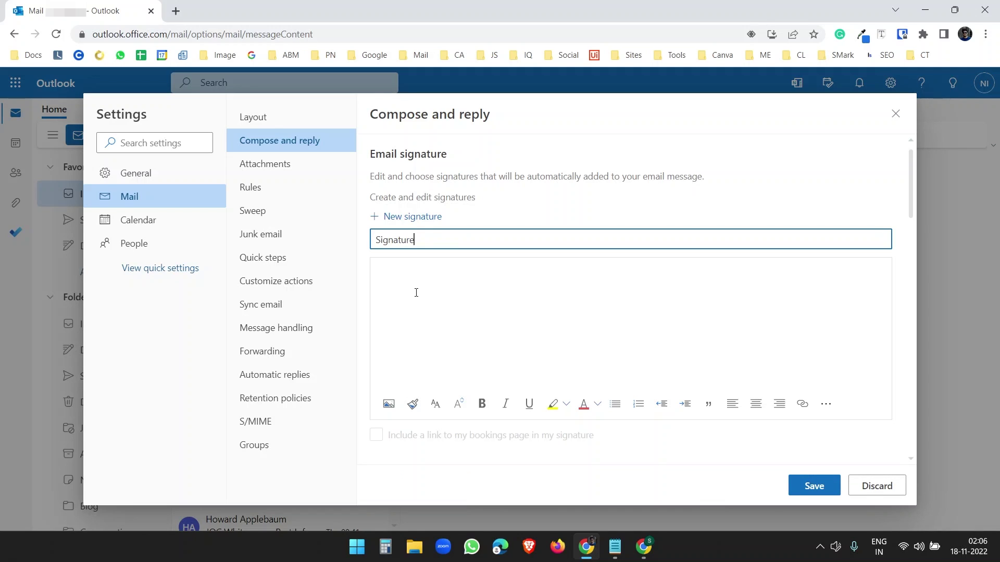
click(416, 293)
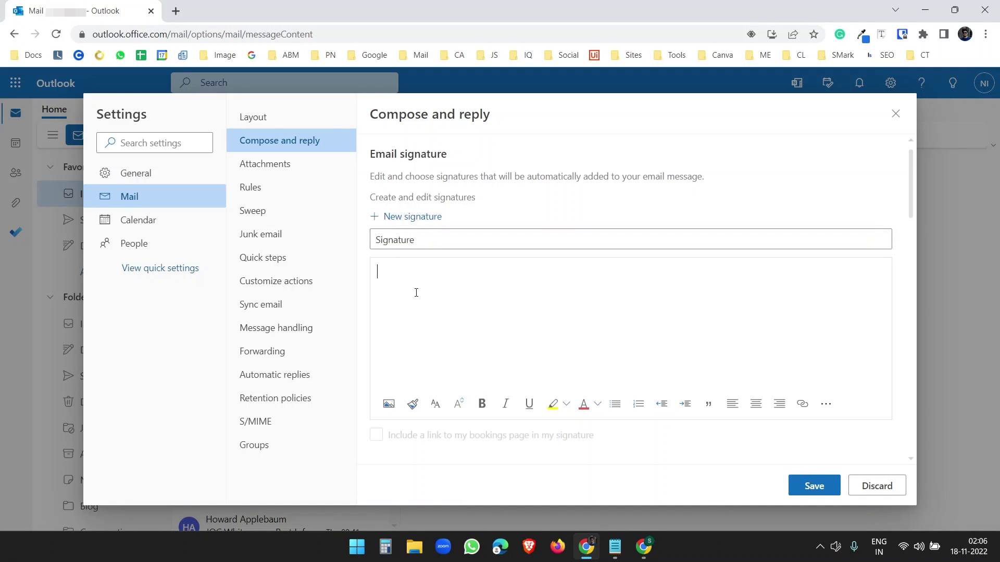
key(ctrl+v)
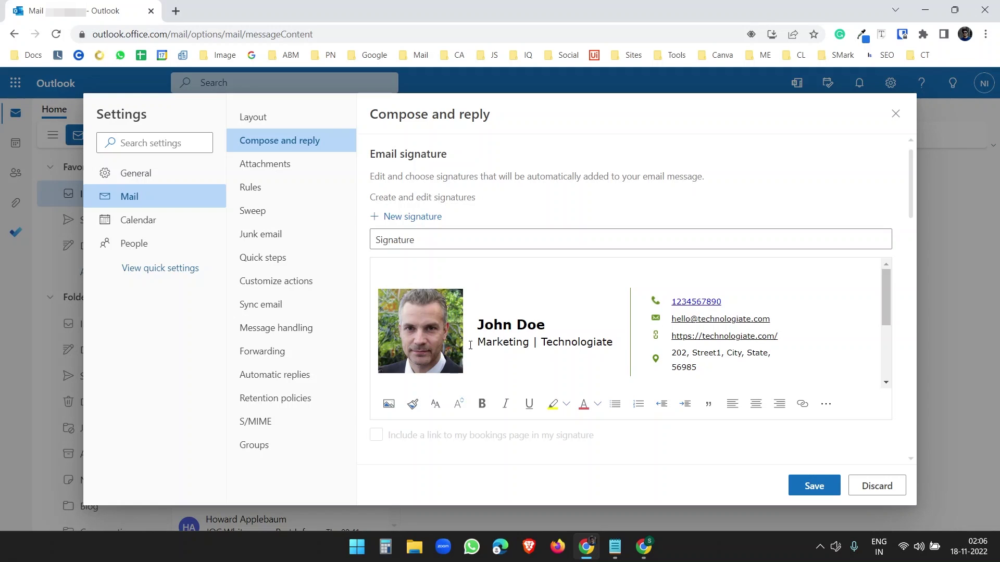
scroll(566, 346, down, 5)
scroll(567, 346, up, 5)
scroll(568, 345, down, 5)
scroll(569, 345, up, 5)
scroll(568, 345, down, 5)
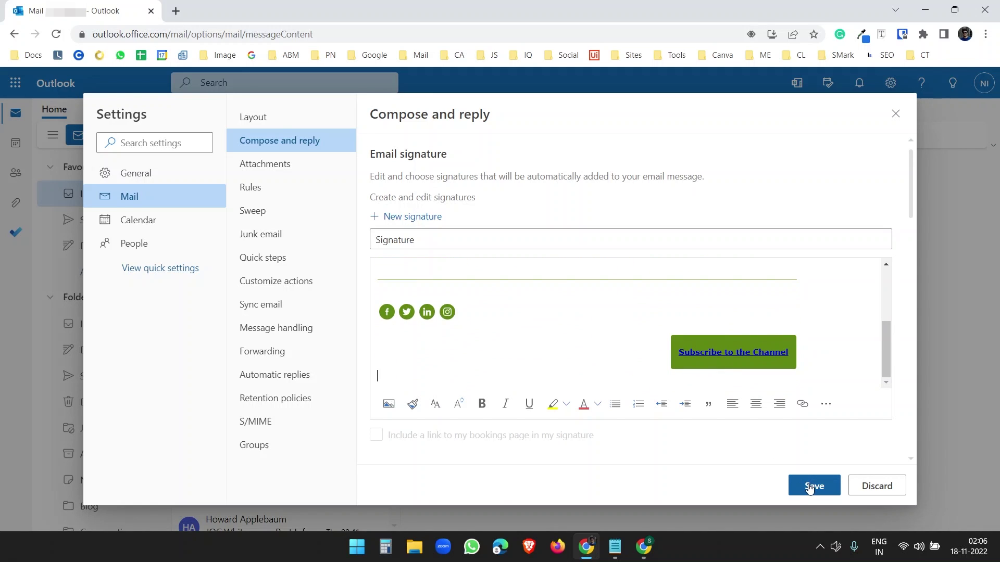
click(812, 485)
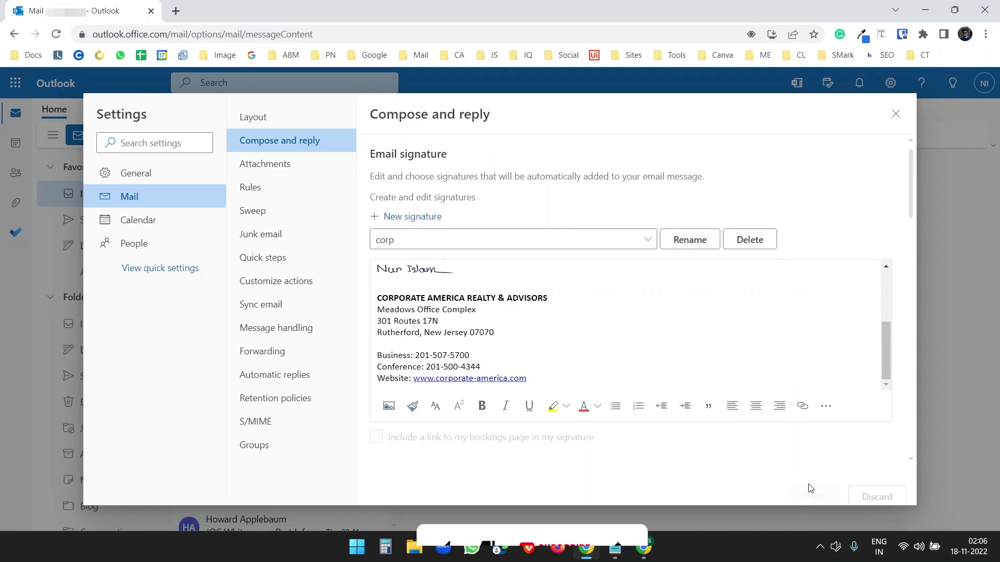
Step: Set Signature as the default signature for new messages and save
click(632, 244)
click(584, 283)
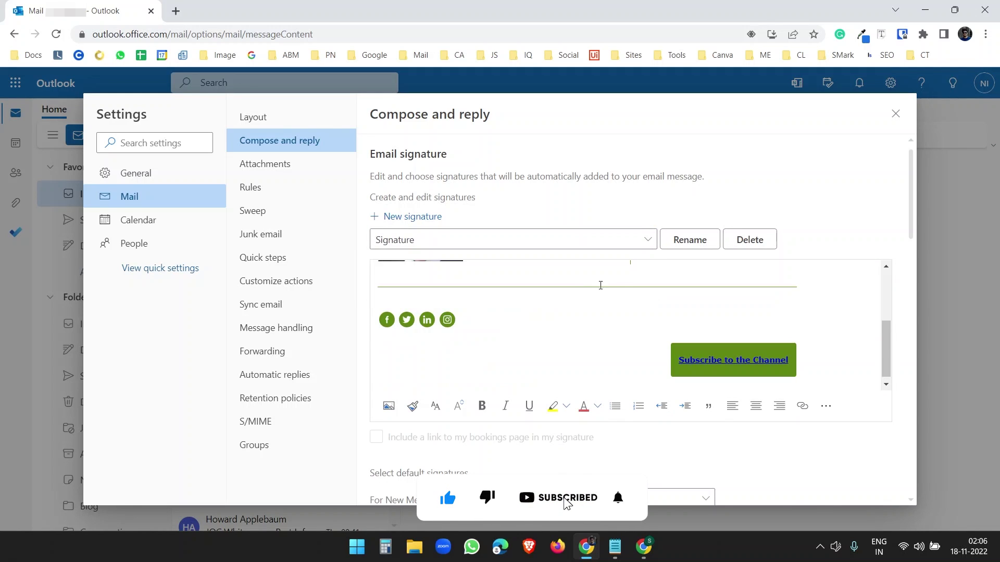
scroll(600, 286, up, 5)
scroll(601, 285, down, 5)
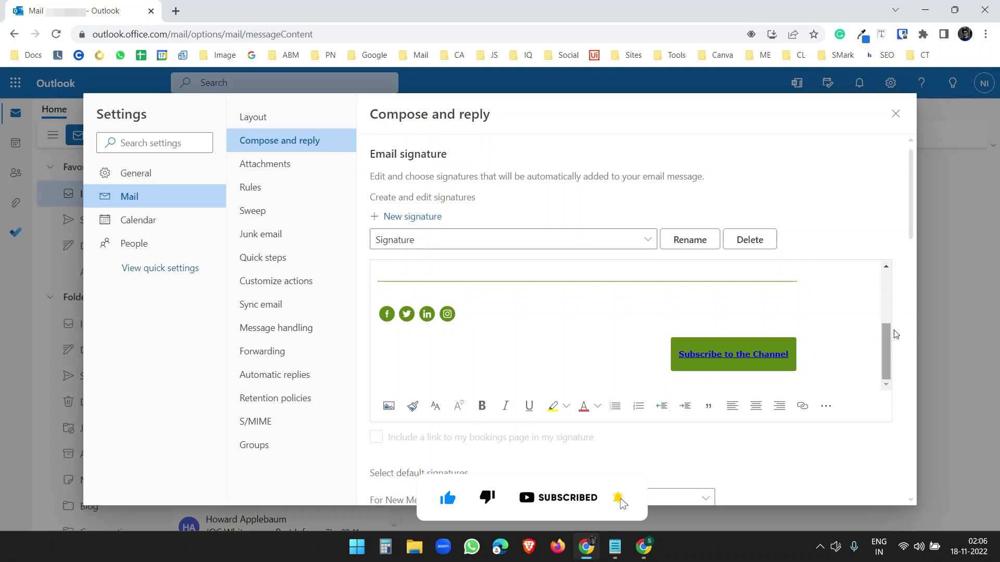
scroll(896, 334, down, 4)
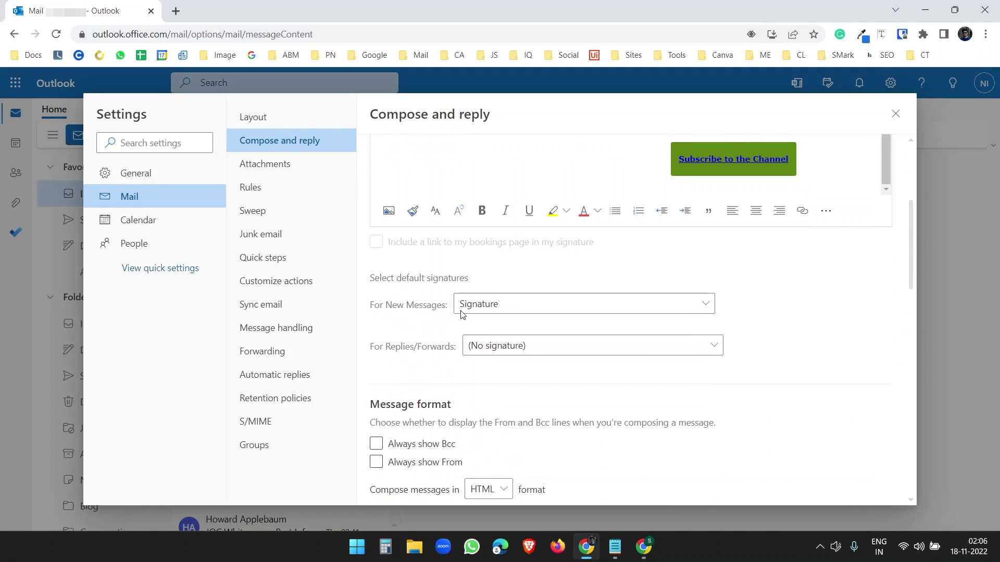
click(481, 312)
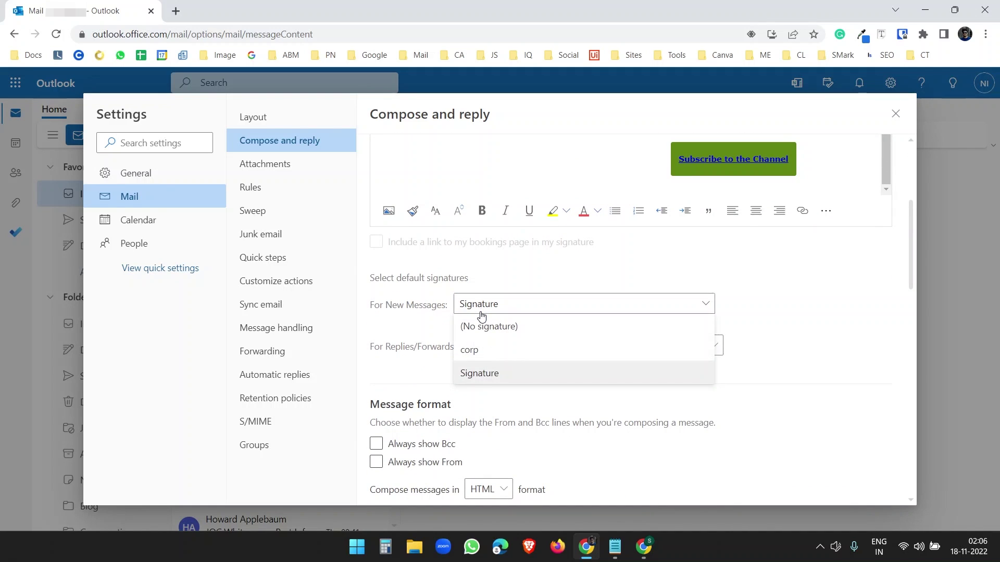
click(476, 383)
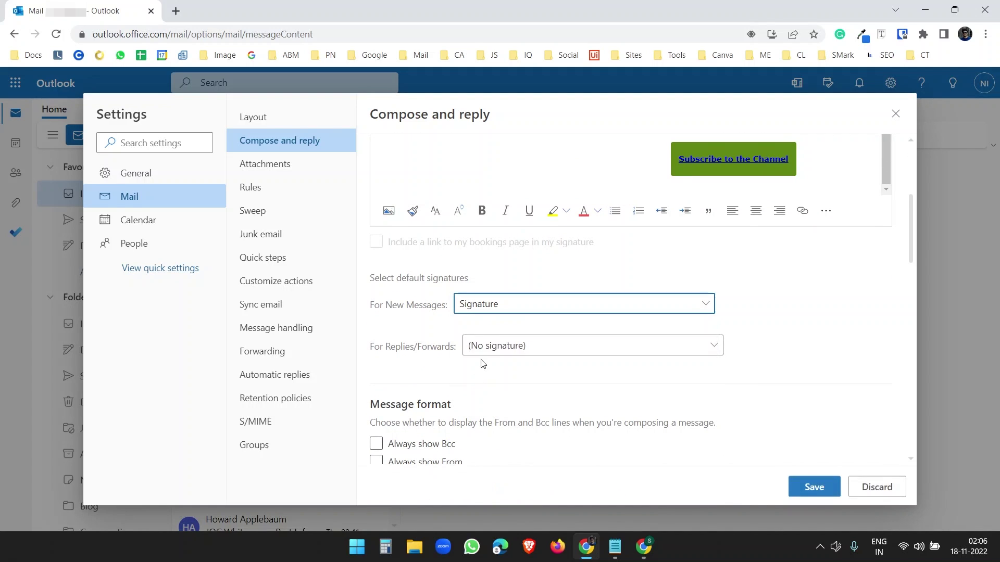
click(813, 486)
Step: Send a new Outlook email titled 'Demo Signature Test' to the Gmail test address
click(895, 115)
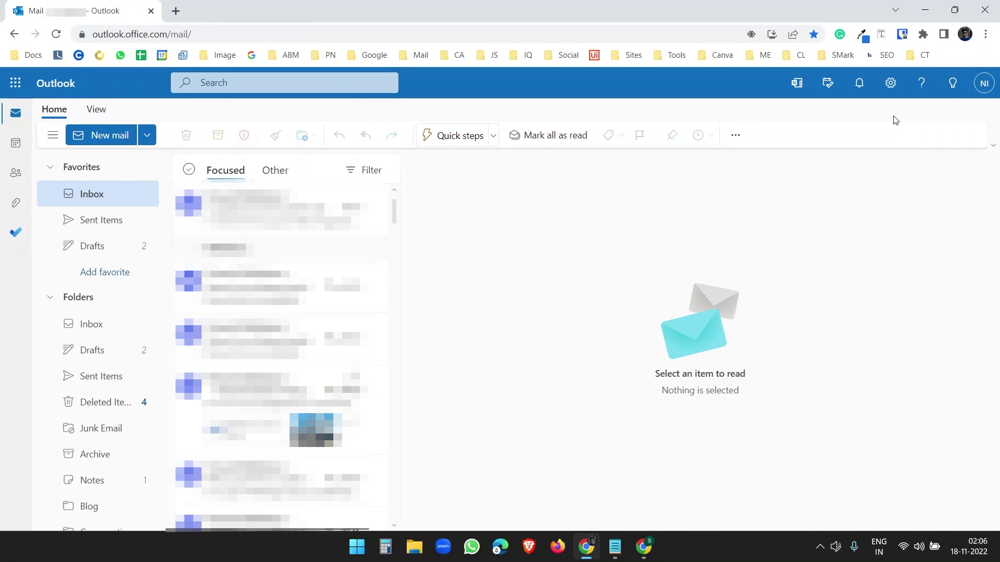
click(101, 136)
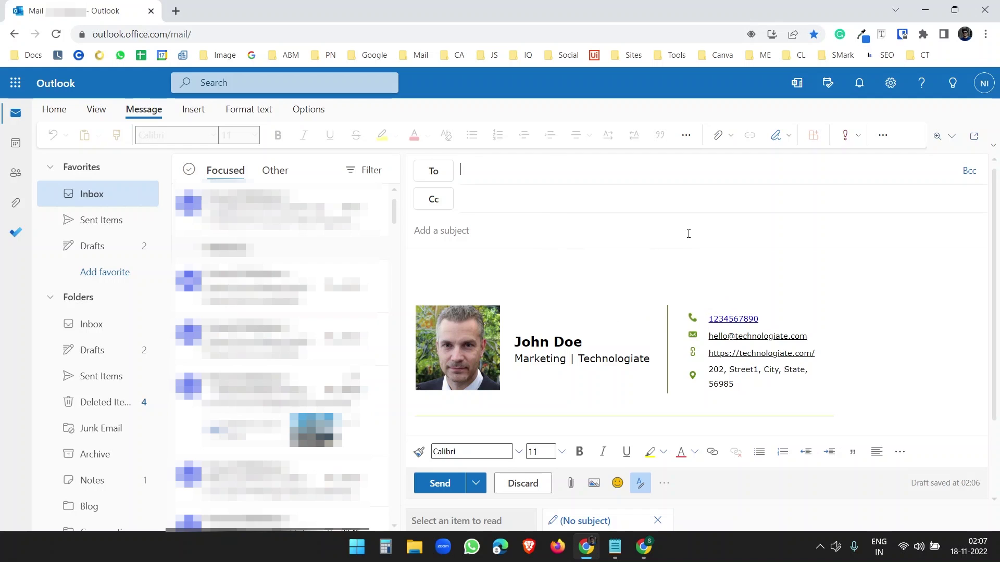
key(ctrl+v)
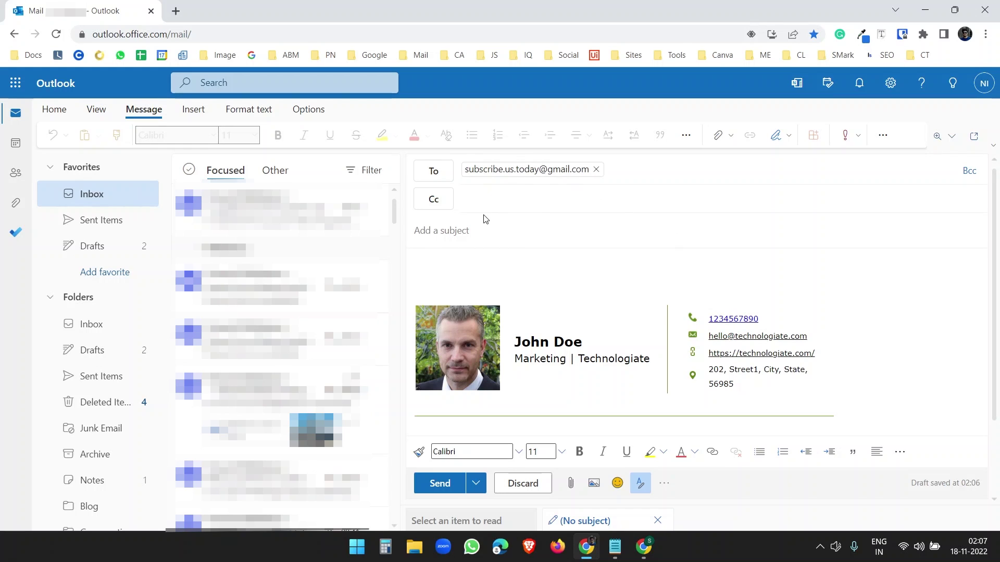
text(Demo )
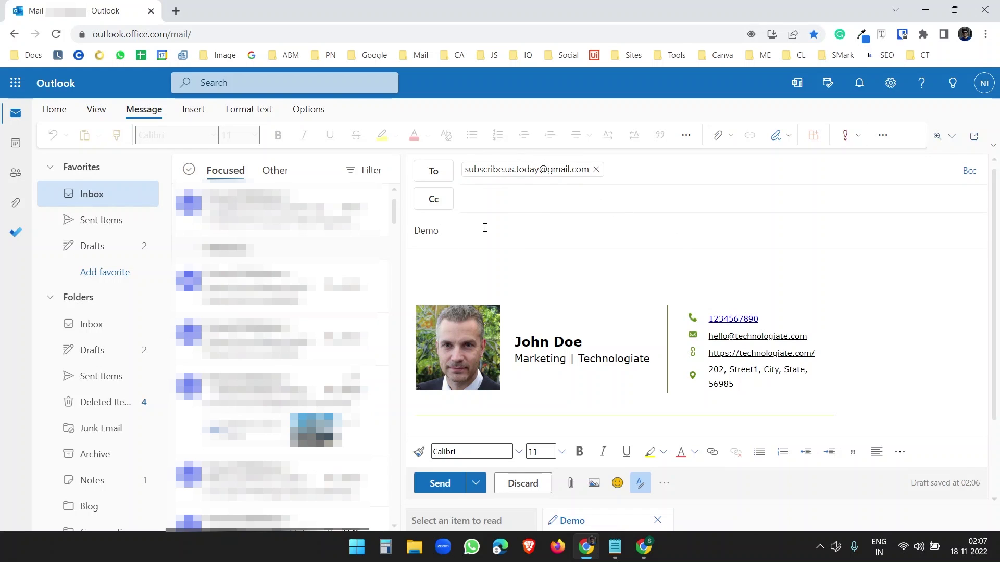
text(Signature Test)
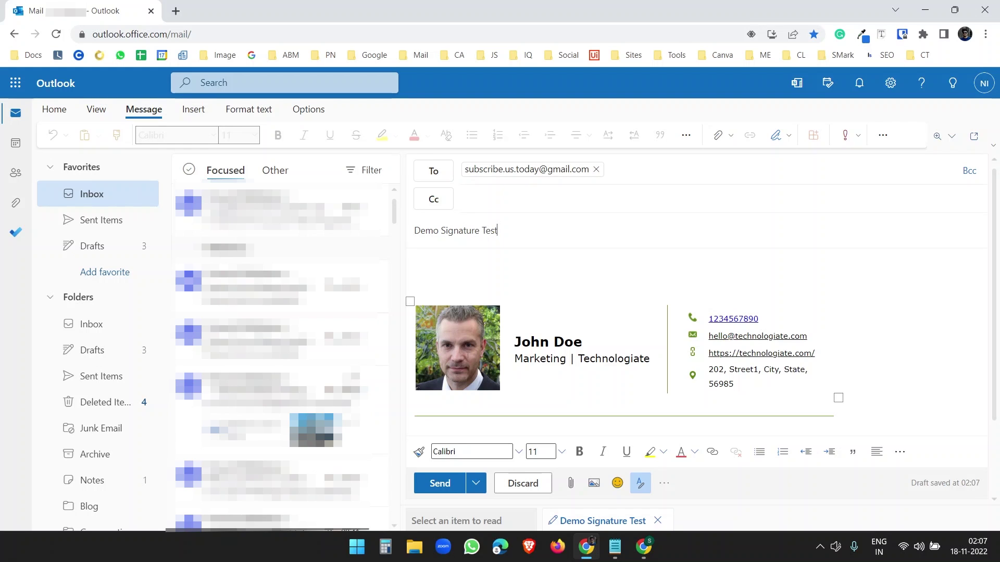
click(440, 485)
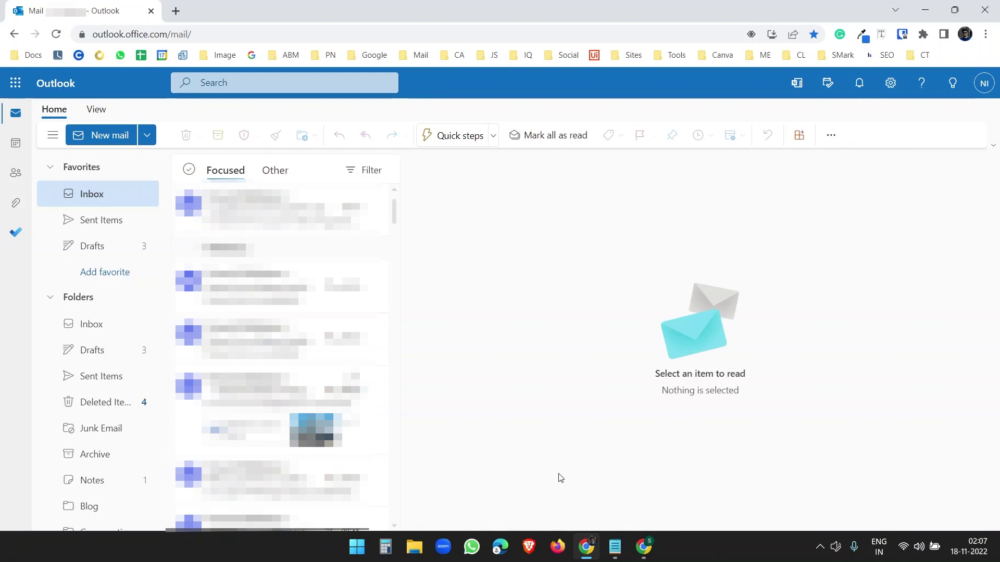
Step: Refresh the Gmail inbox and open the Demo Signature Test email
click(636, 543)
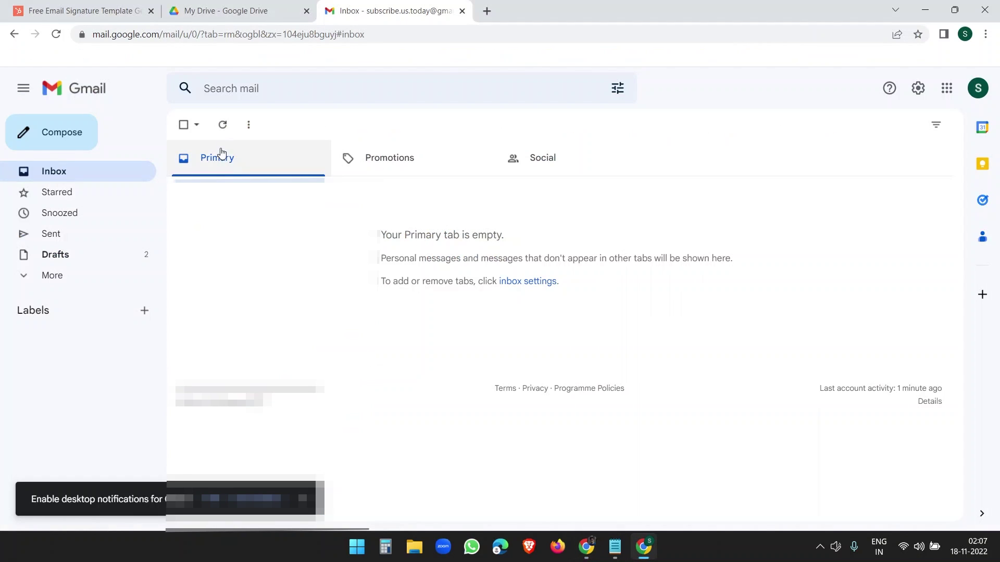
click(222, 128)
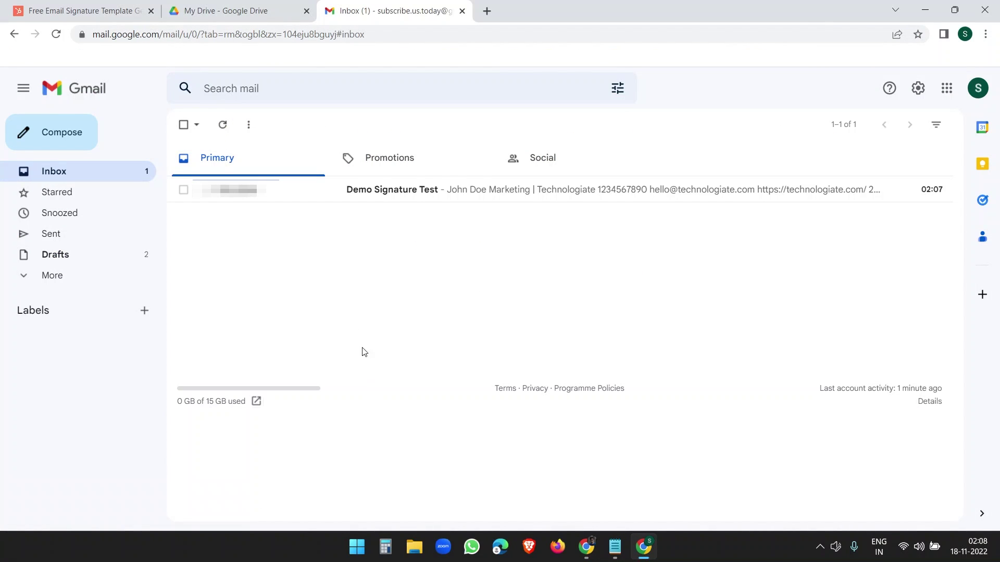
click(390, 191)
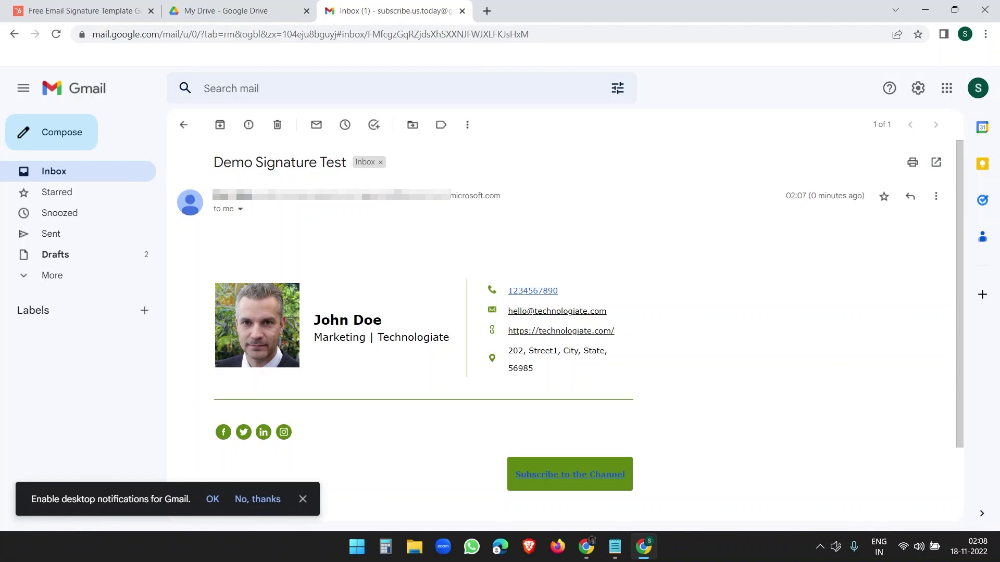
Step: Check the signature's phone and website links, declining Gmail's browser notifications
click(535, 293)
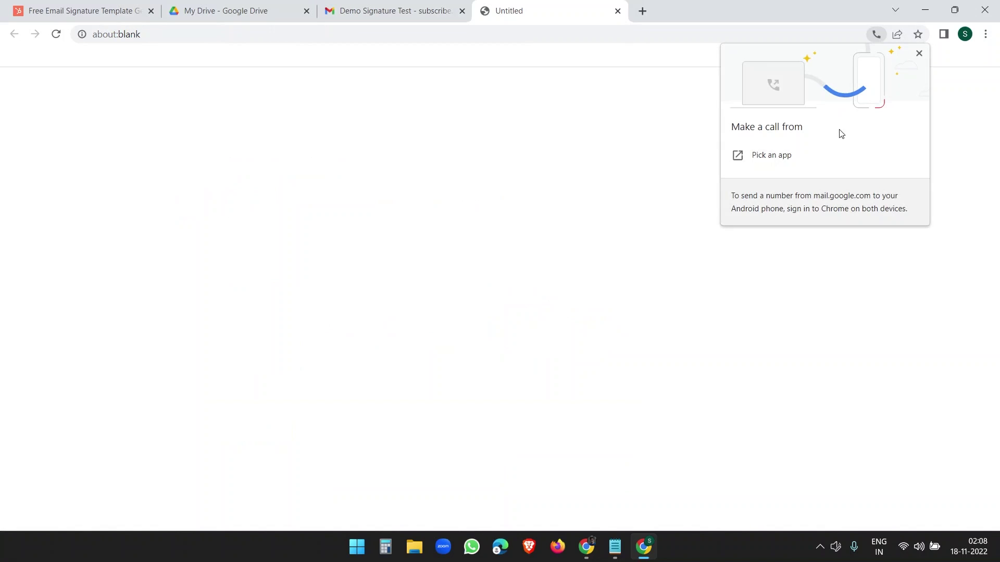
key(ctrl+shift+Tab)
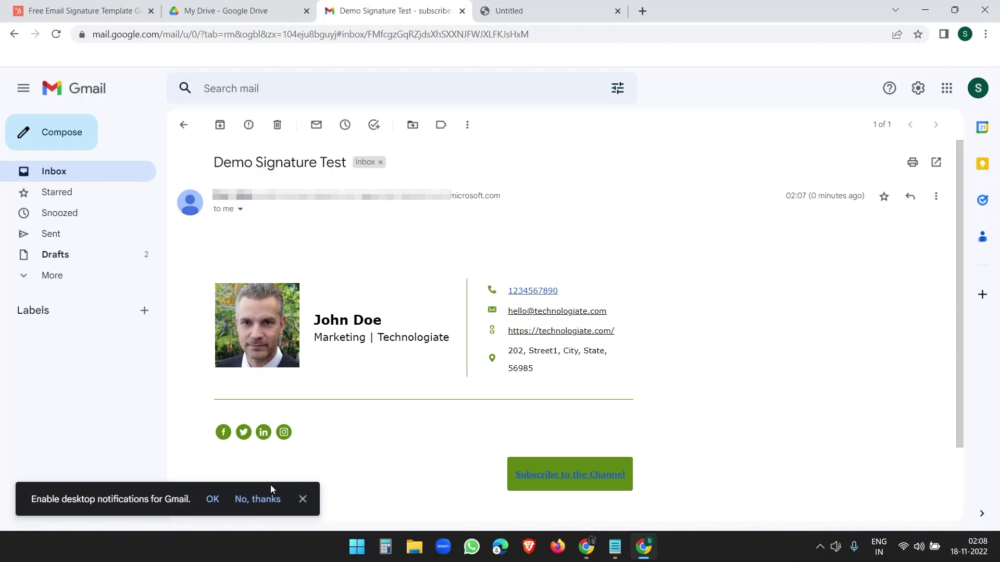
click(212, 500)
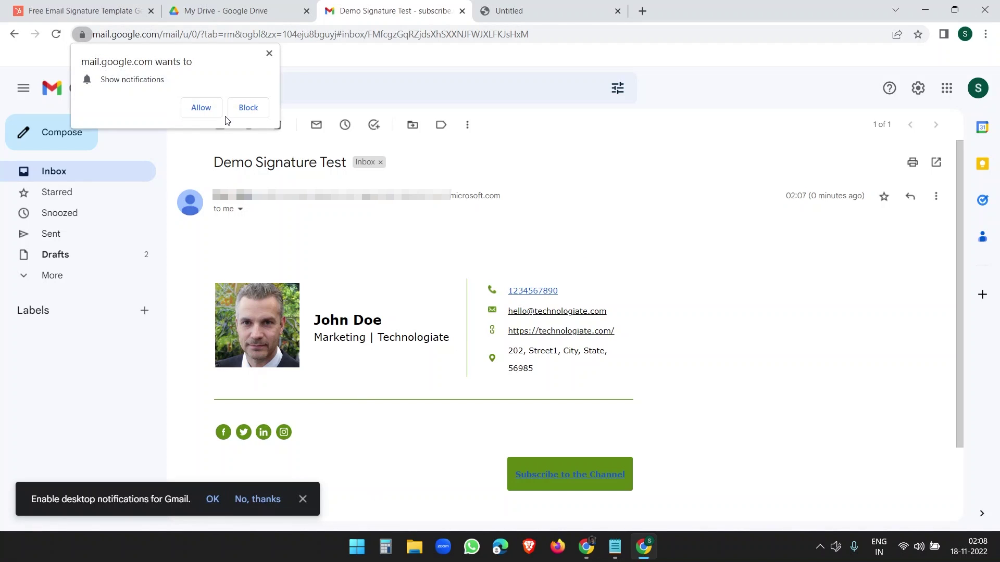
click(240, 107)
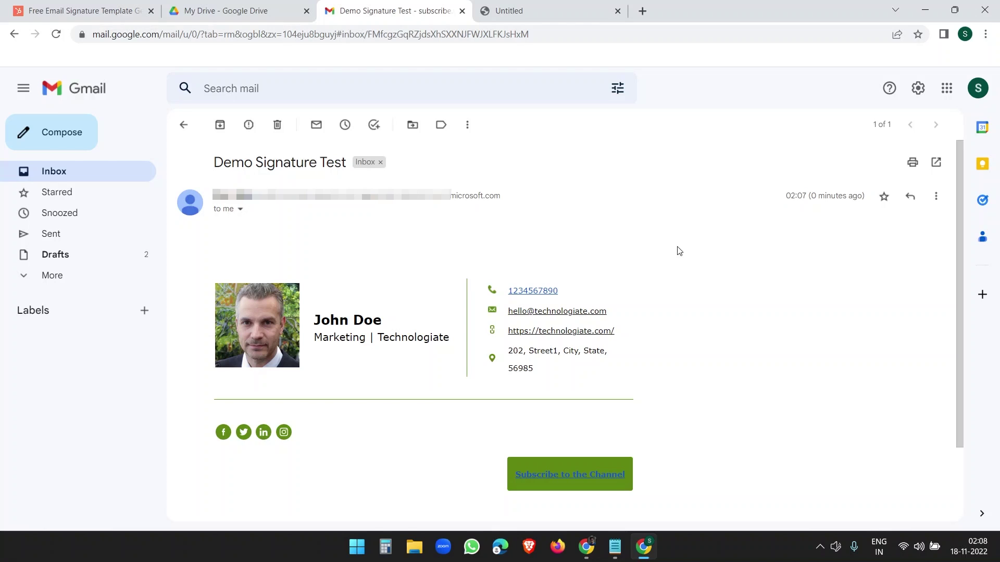
click(575, 330)
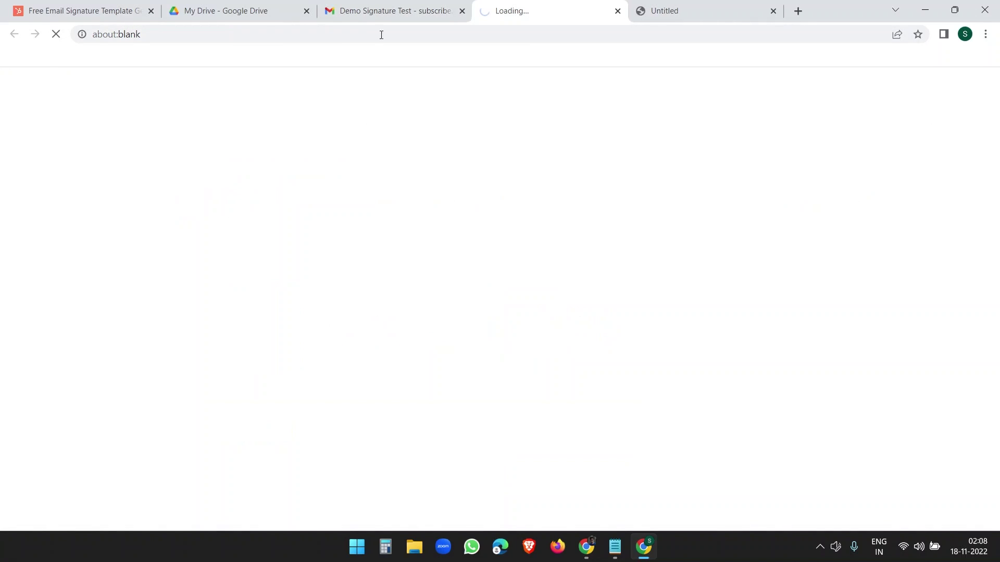
click(380, 9)
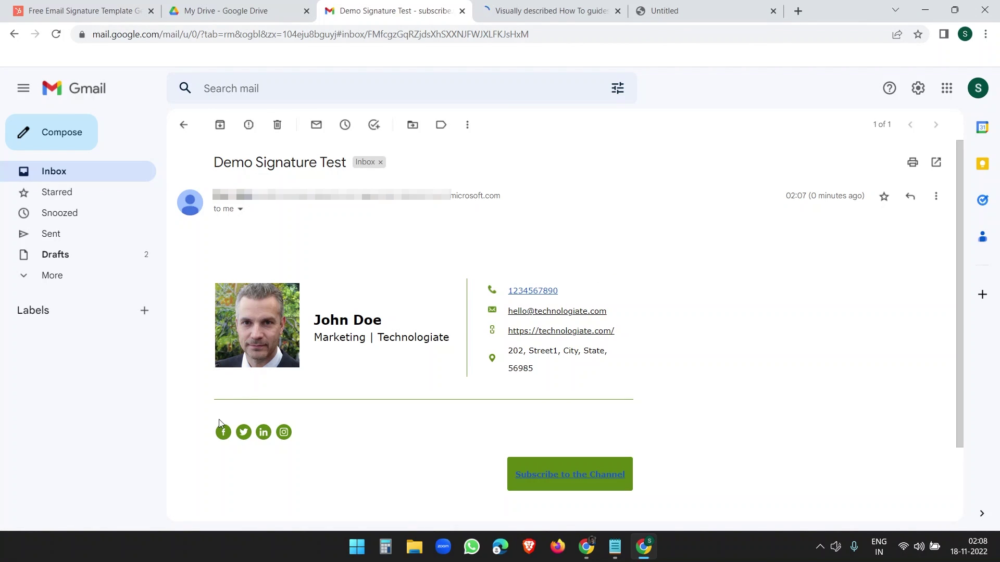
Step: Check the Facebook, Twitter and Instagram links, closing each opened tab
click(223, 432)
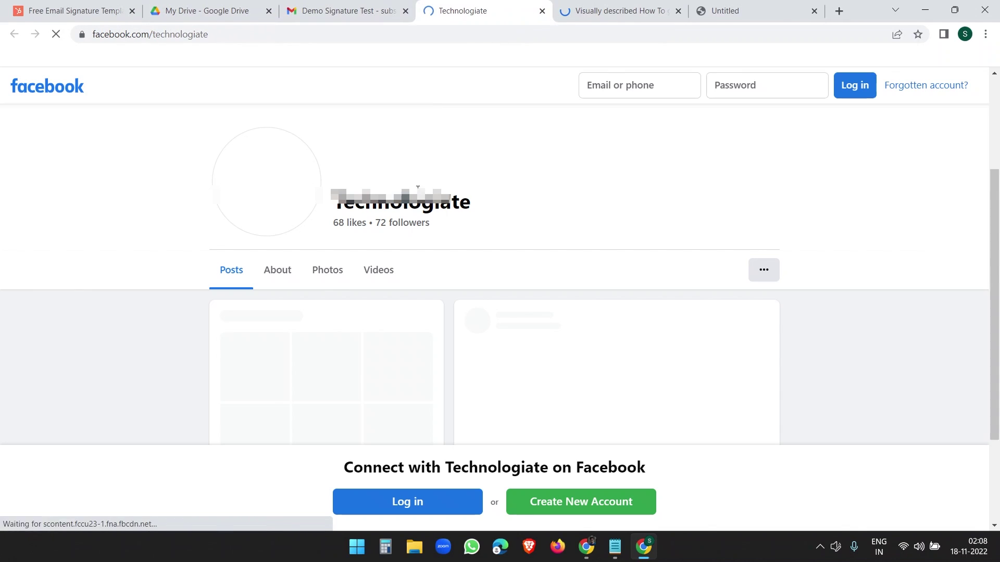
key(ctrl+w)
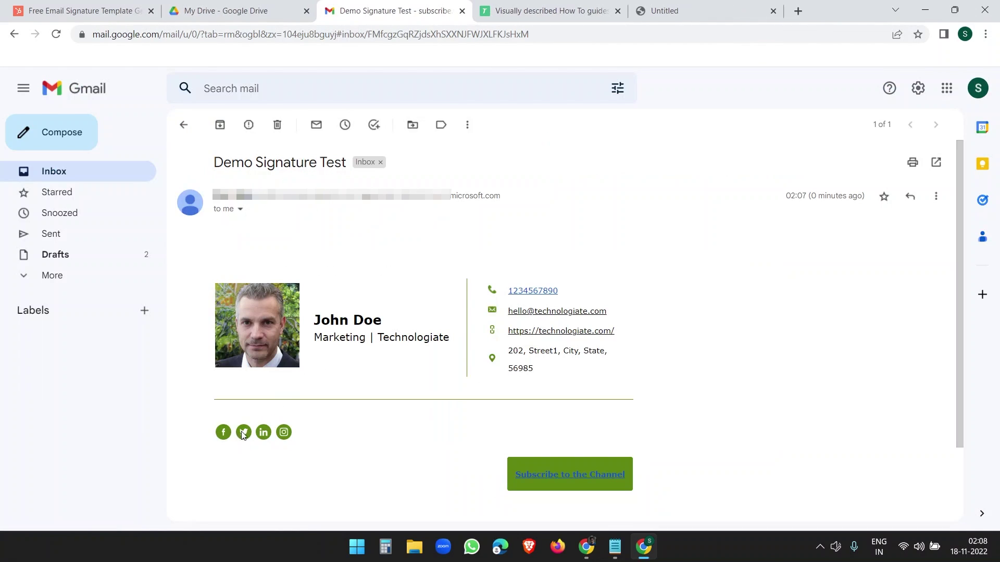
click(244, 432)
middle_click(464, 6)
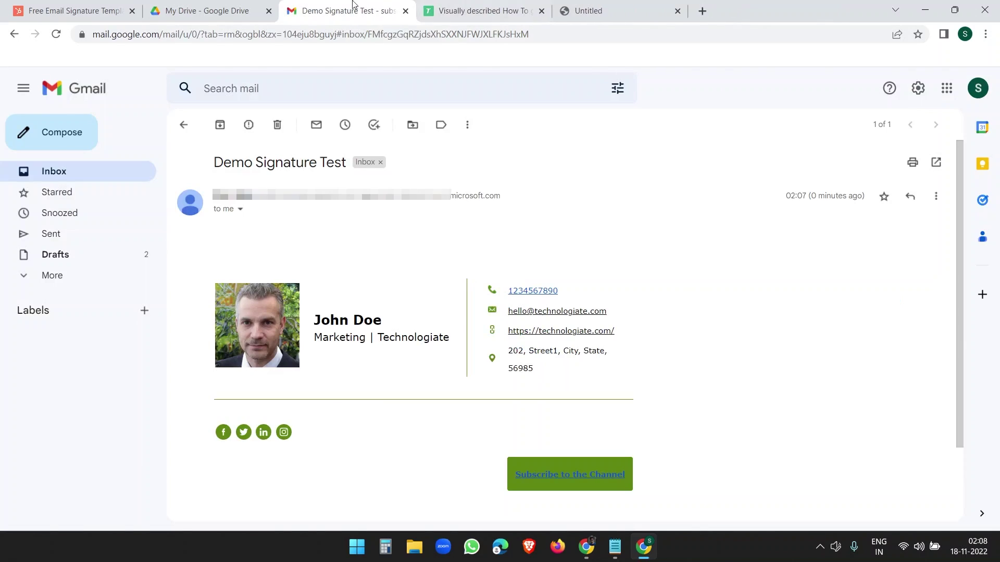
click(283, 432)
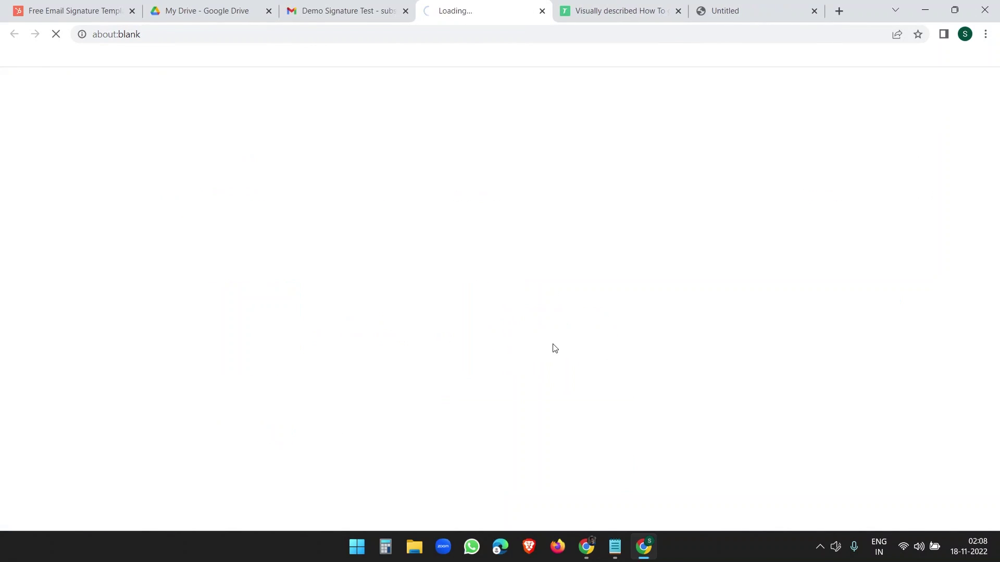
middle_click(453, 9)
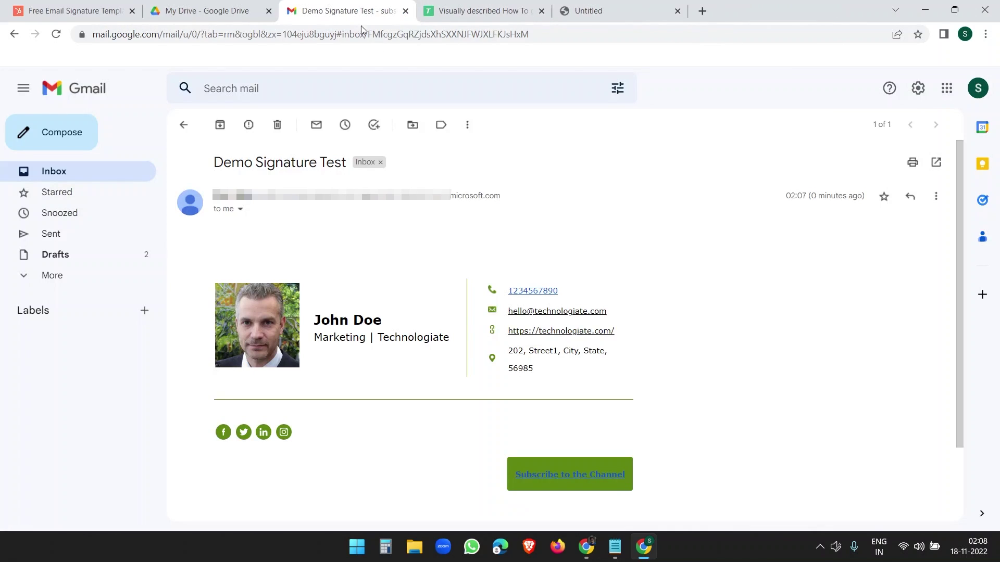
scroll(689, 464, down, 2)
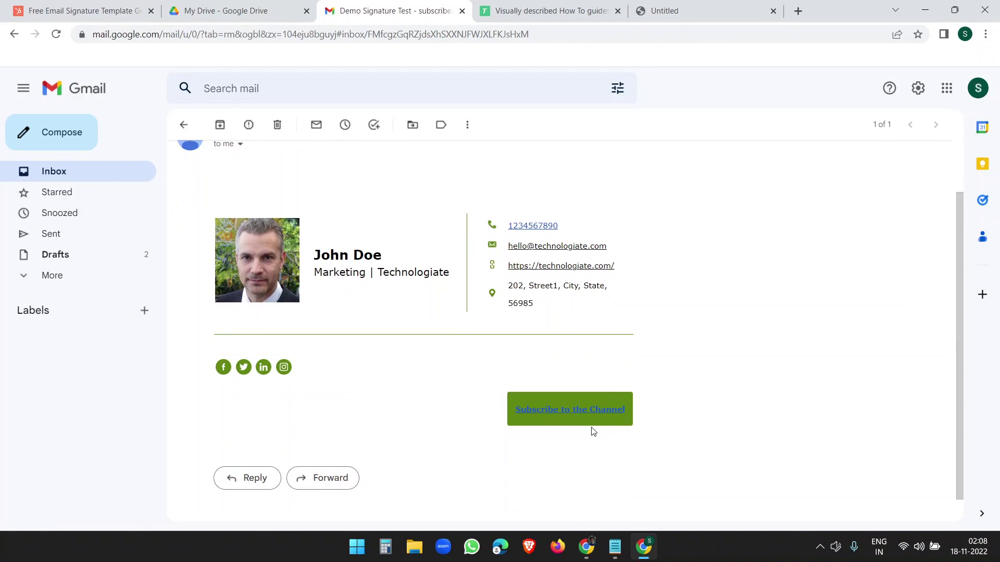
Step: Open Technologiate via 'Subscribe to the Channel', set notifications to All, block Chrome's prompt, return to Gmail
click(580, 409)
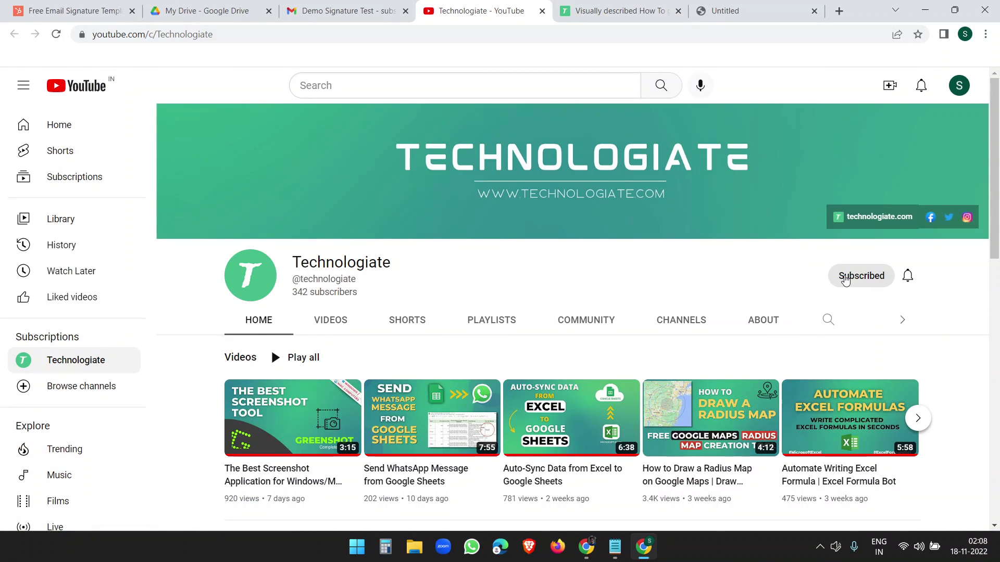
click(908, 275)
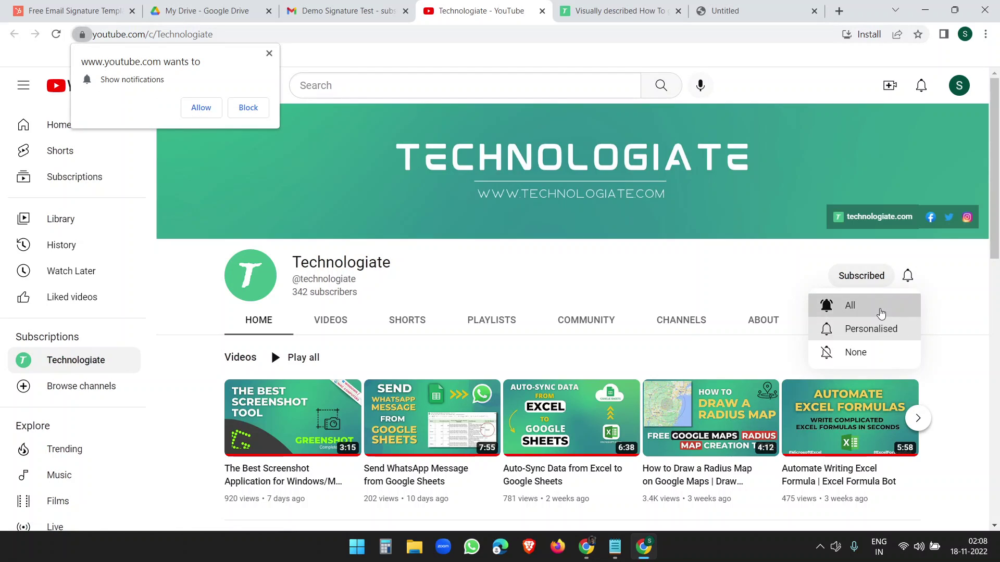
click(881, 311)
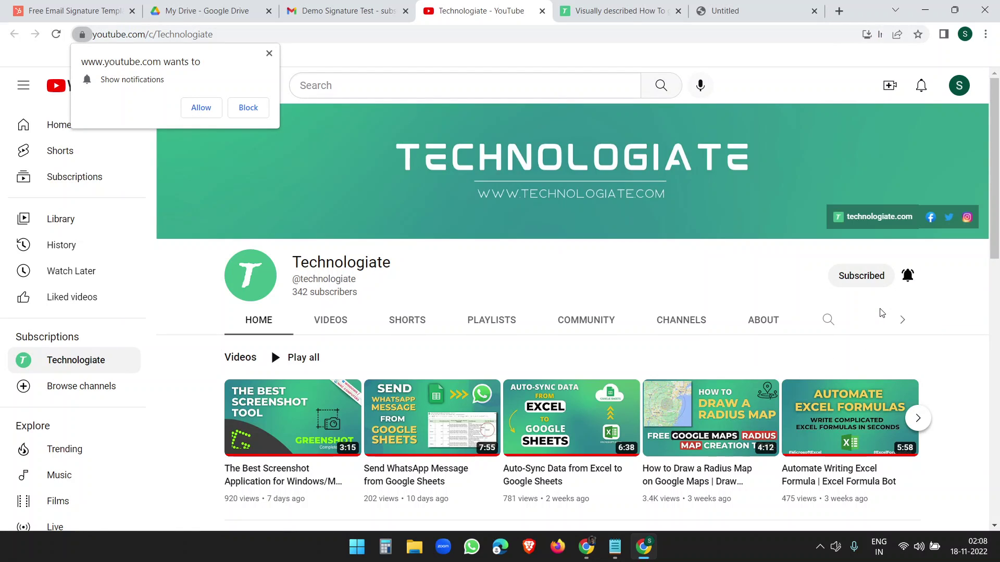
click(245, 107)
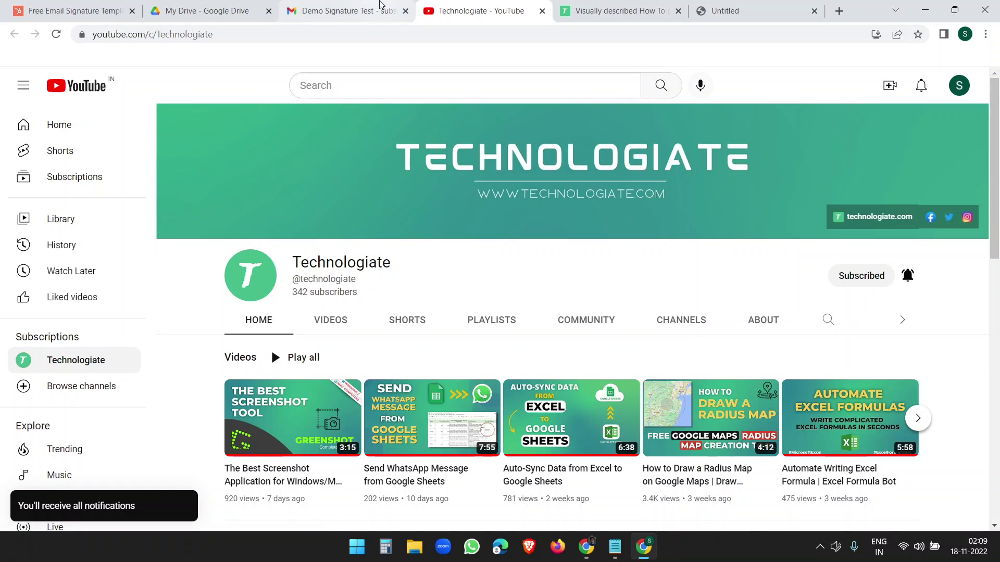
click(381, 9)
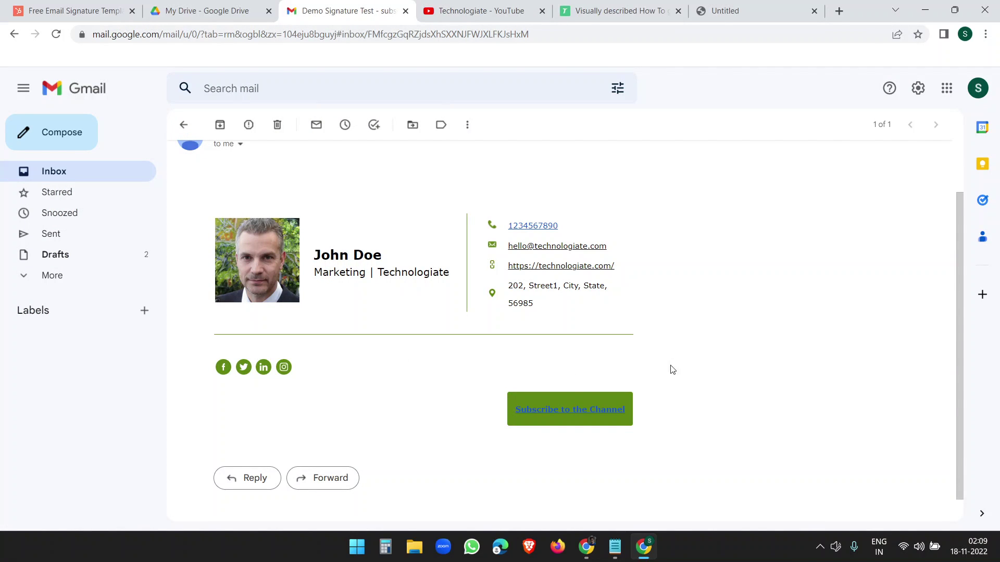